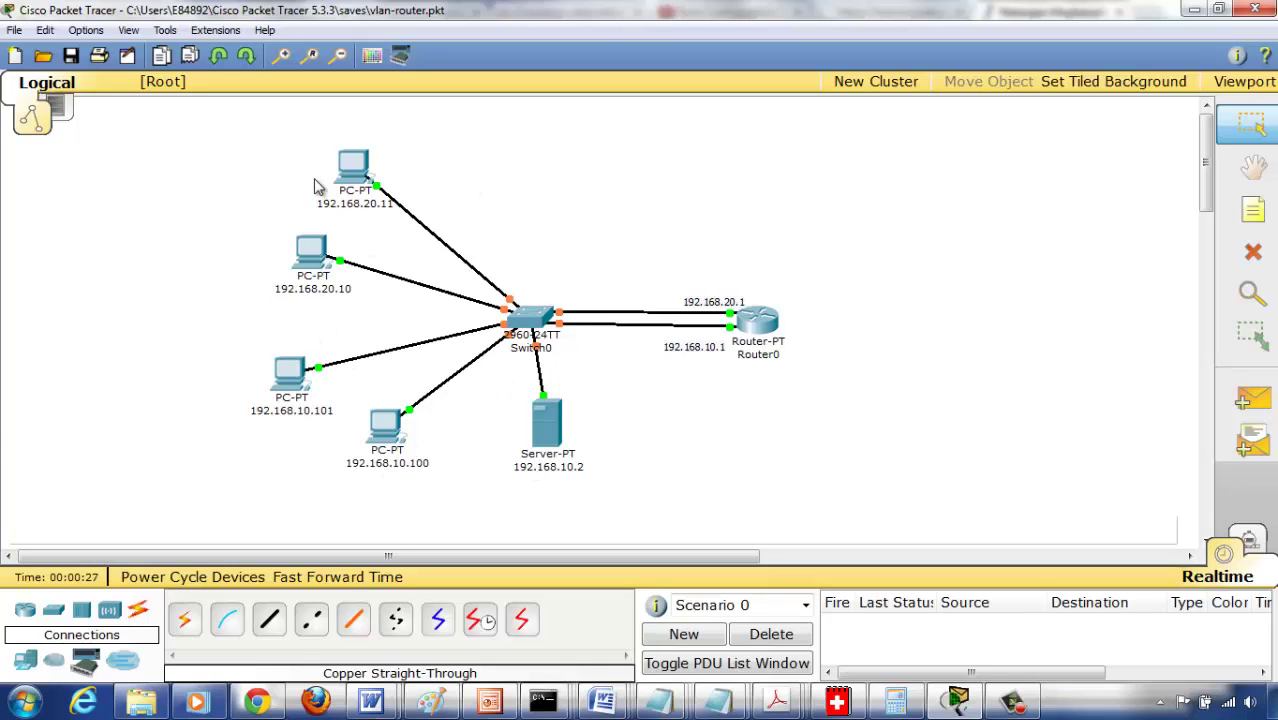
- Start a new empty network and discard unsaved changes to the current VLAN router topology
mouse_move(322, 185)
mouse_move(772, 350)
mouse_move(763, 318)
click(15, 57)
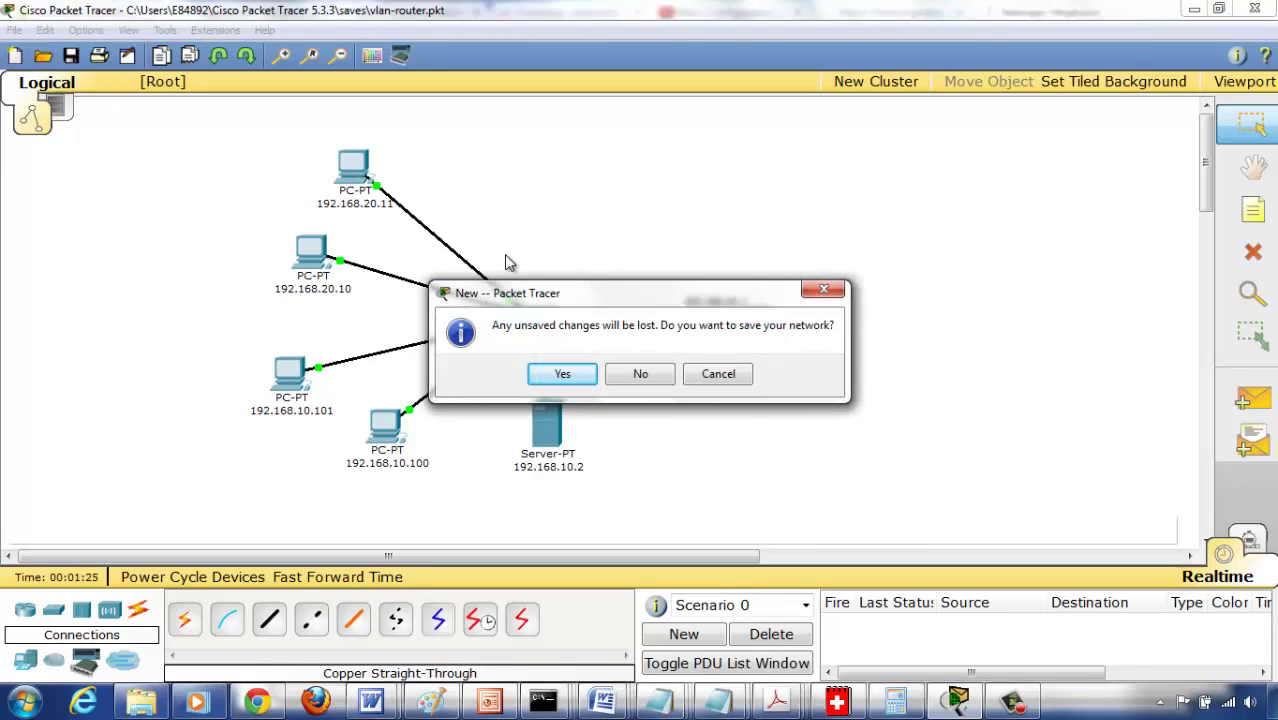
click(637, 374)
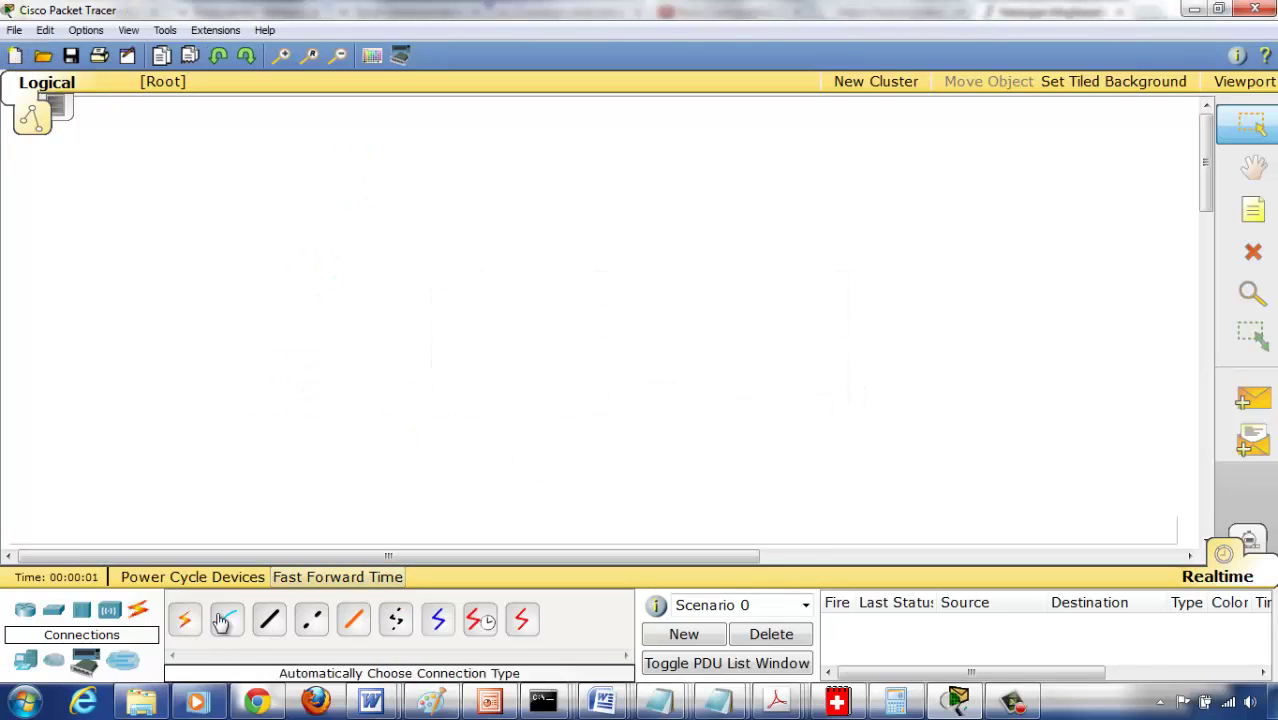
- Place a 2960-24TT switch near the middle of the empty workspace
click(54, 610)
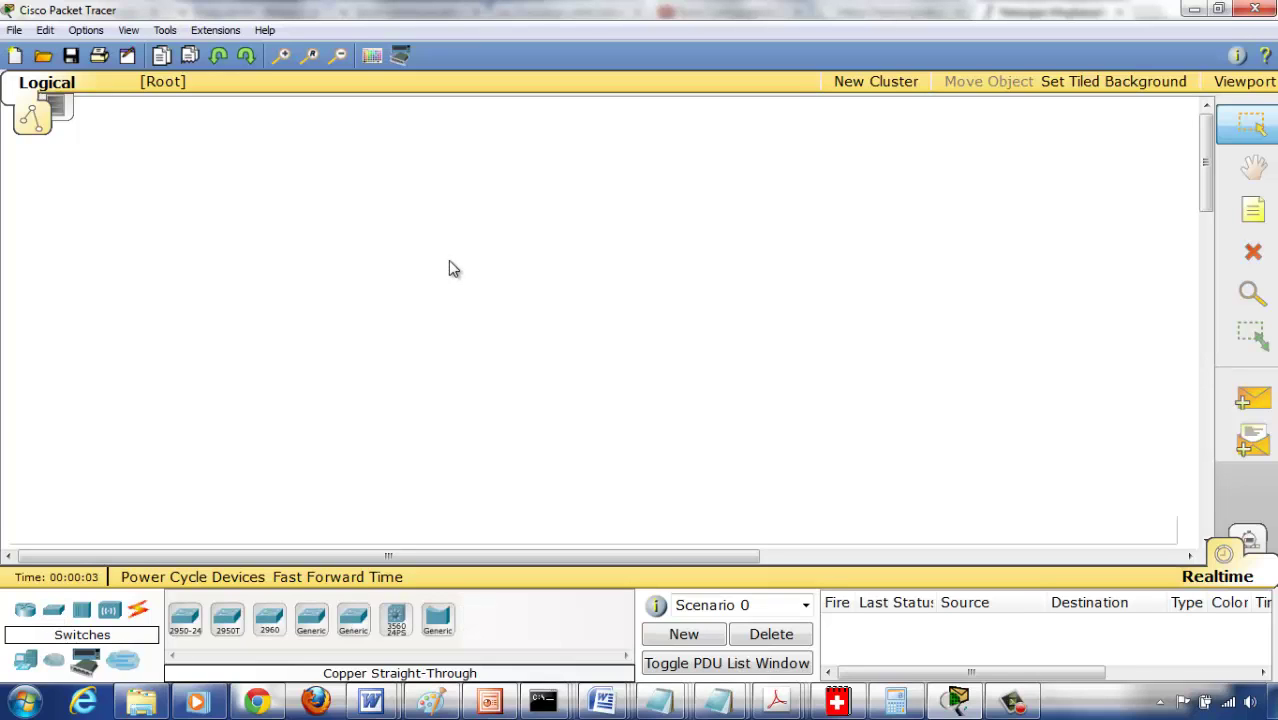
click(312, 620)
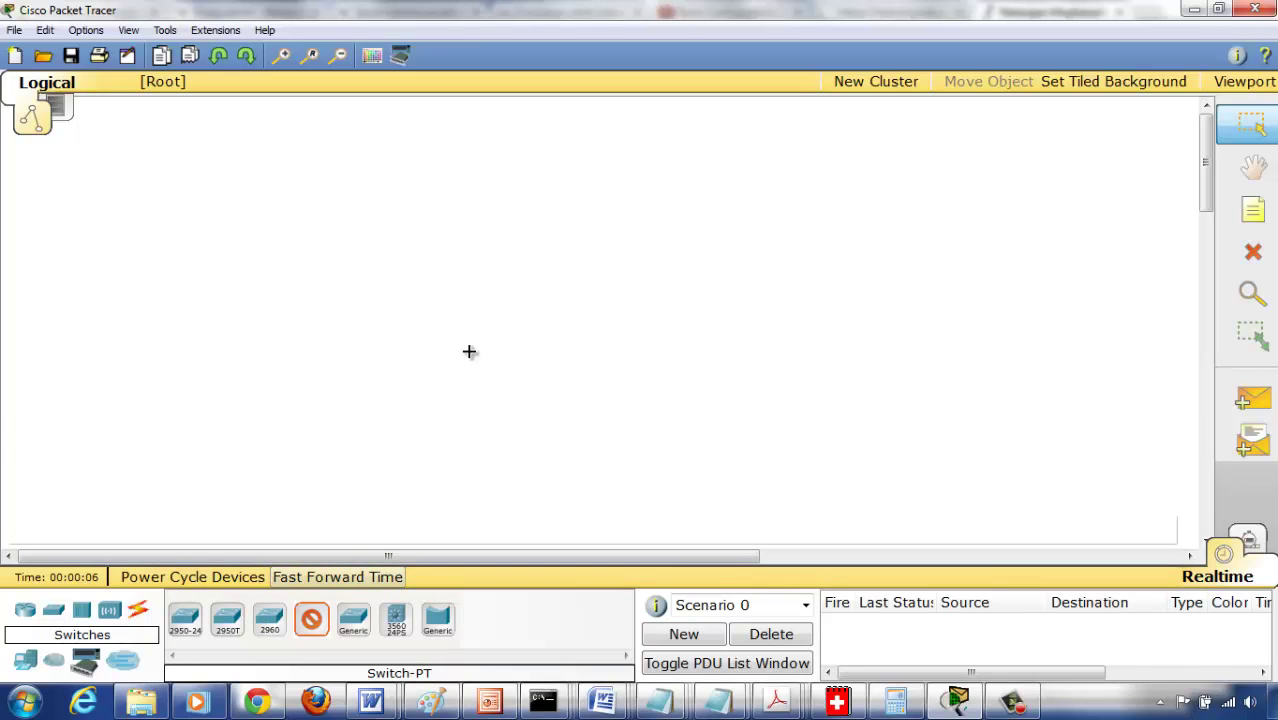
click(269, 617)
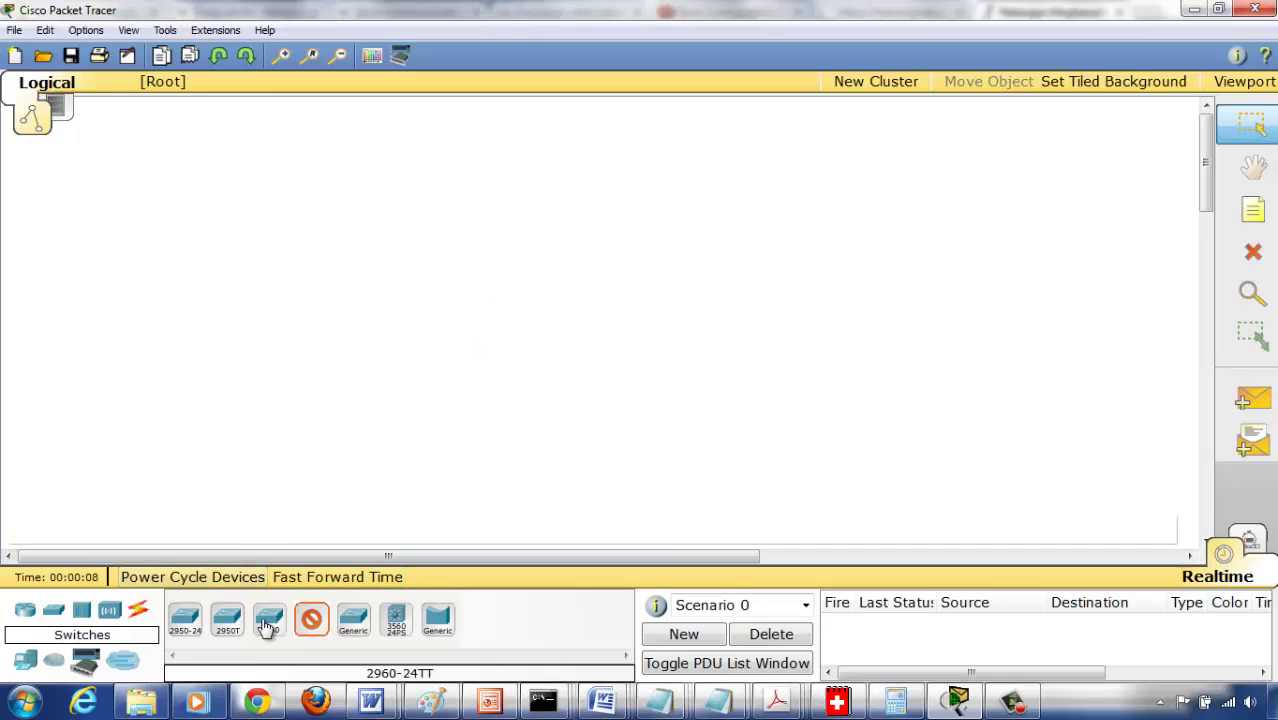
click(531, 317)
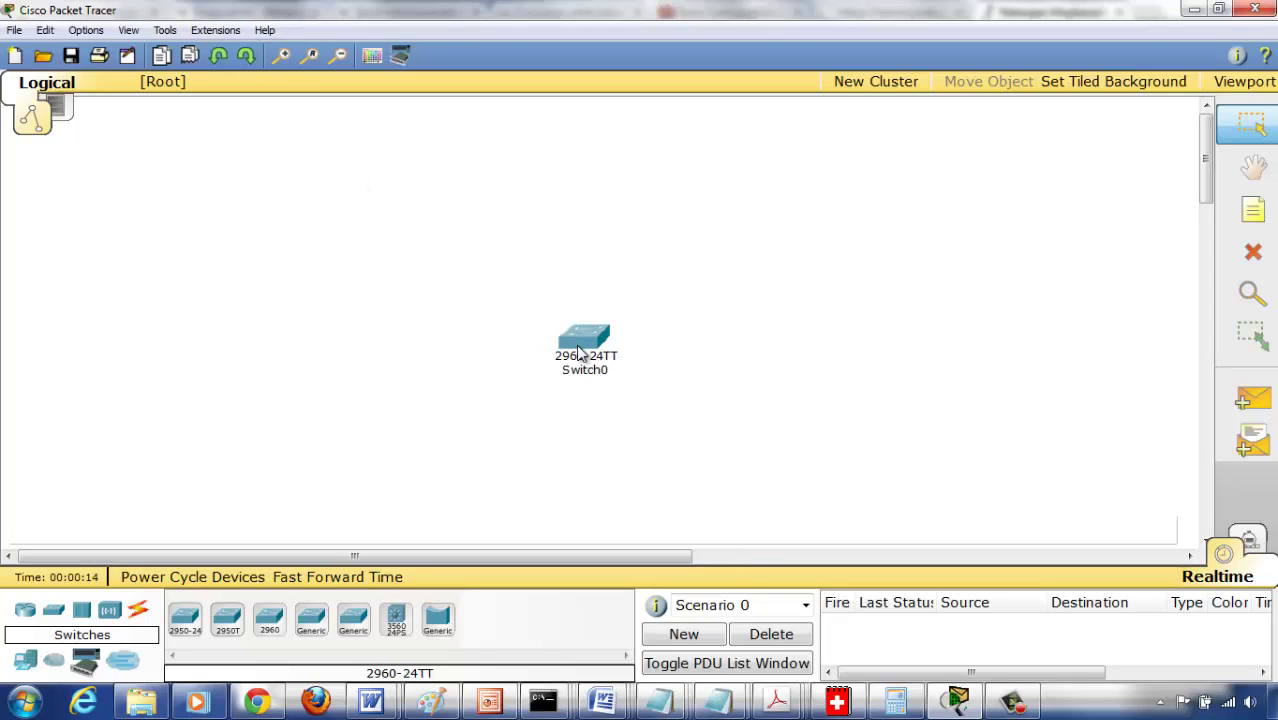
drag(578, 352, 519, 350)
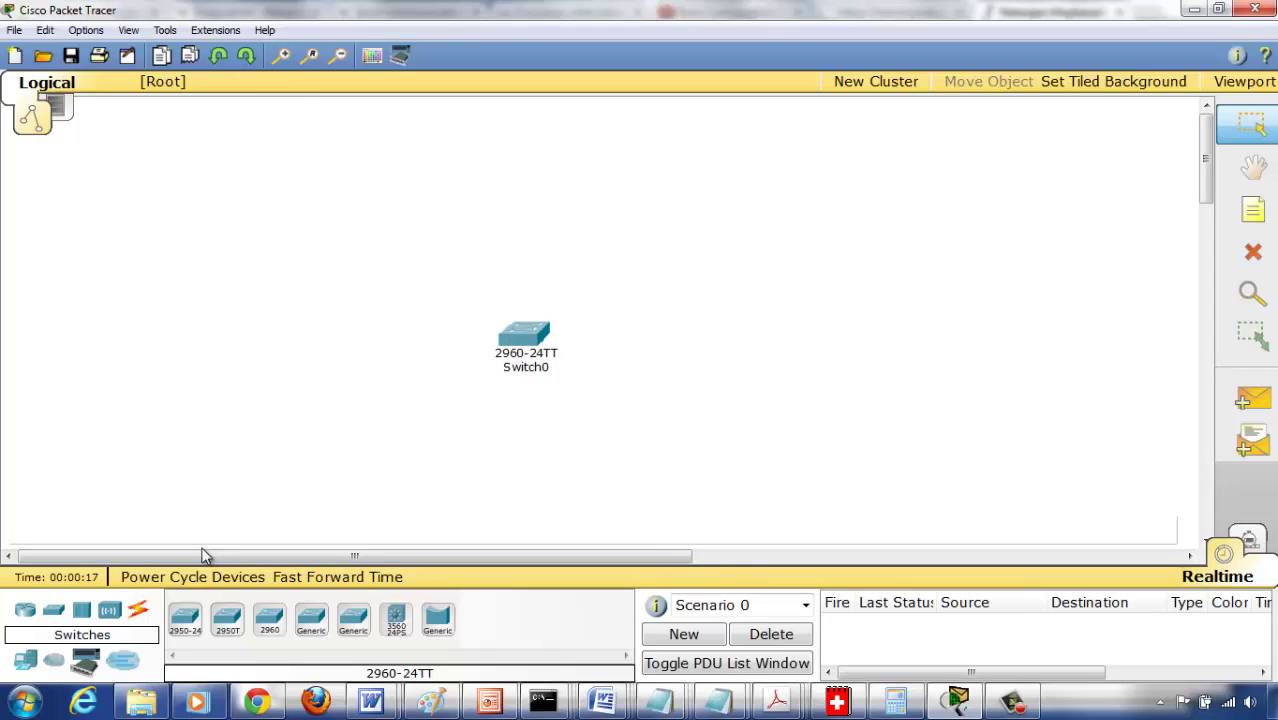
- Add three generic PCs around the switch: one below left, one to its left and one above left
click(25, 660)
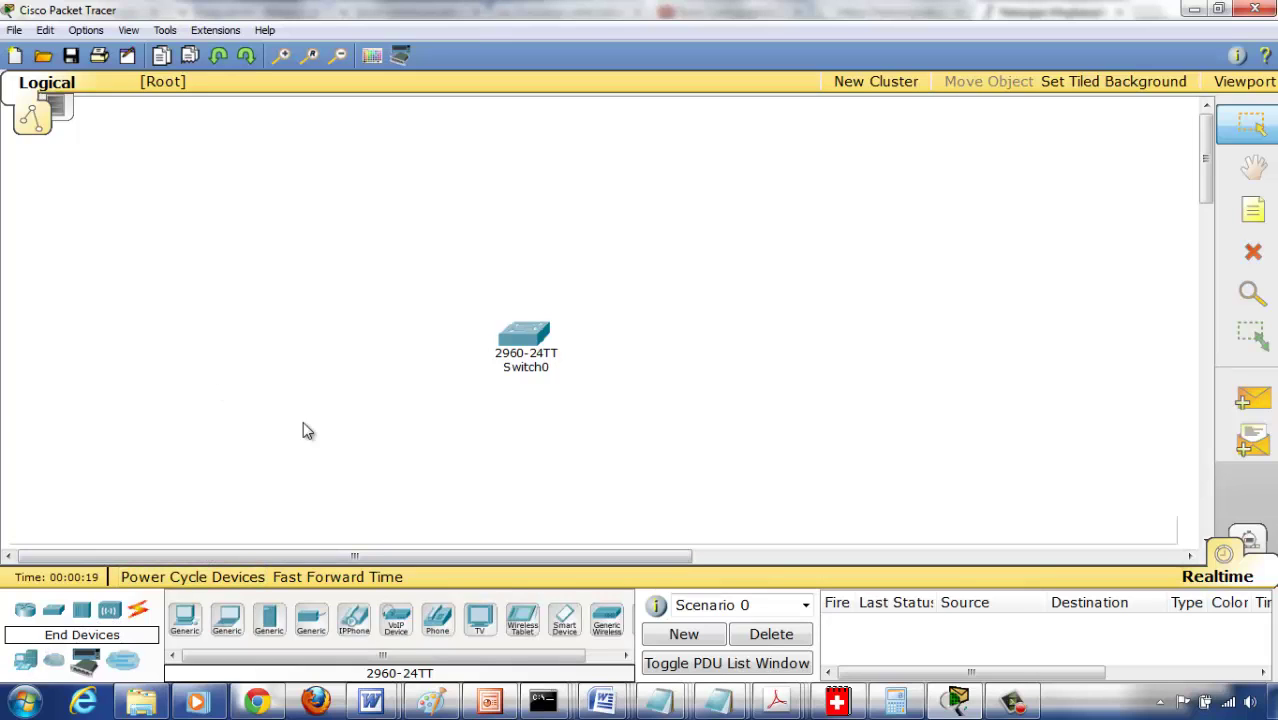
click(184, 618)
click(356, 440)
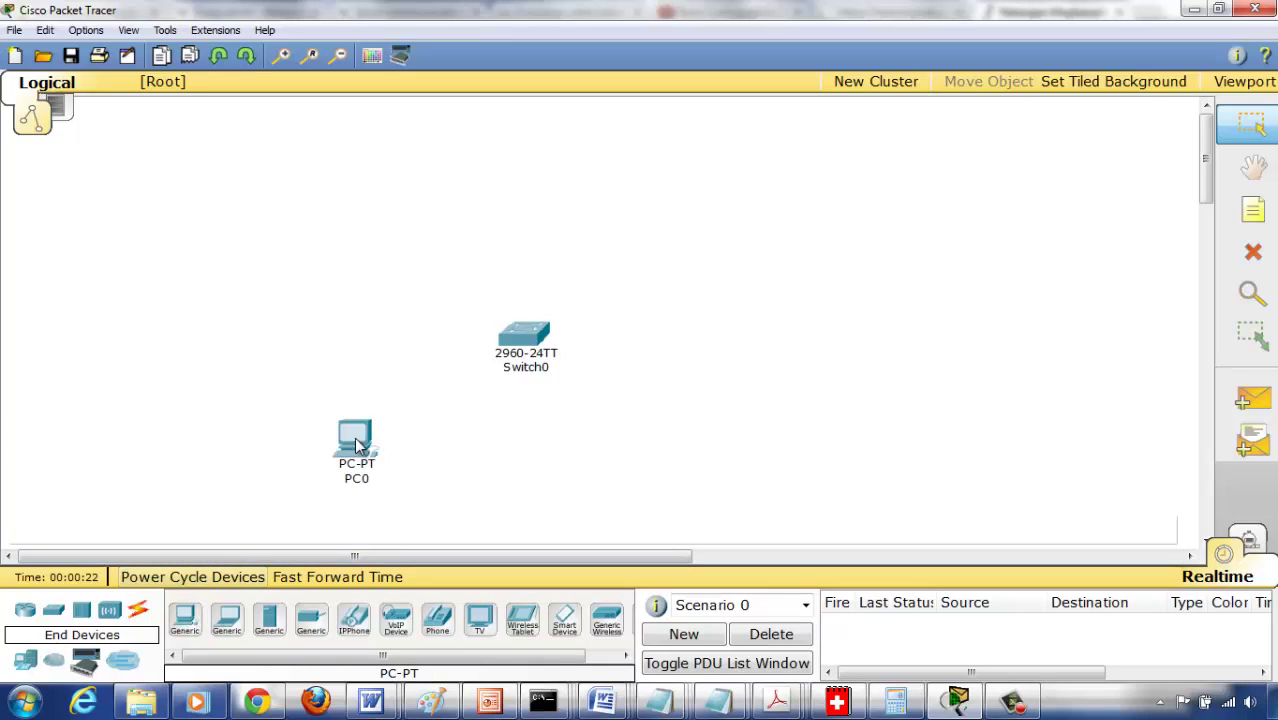
click(178, 624)
click(342, 308)
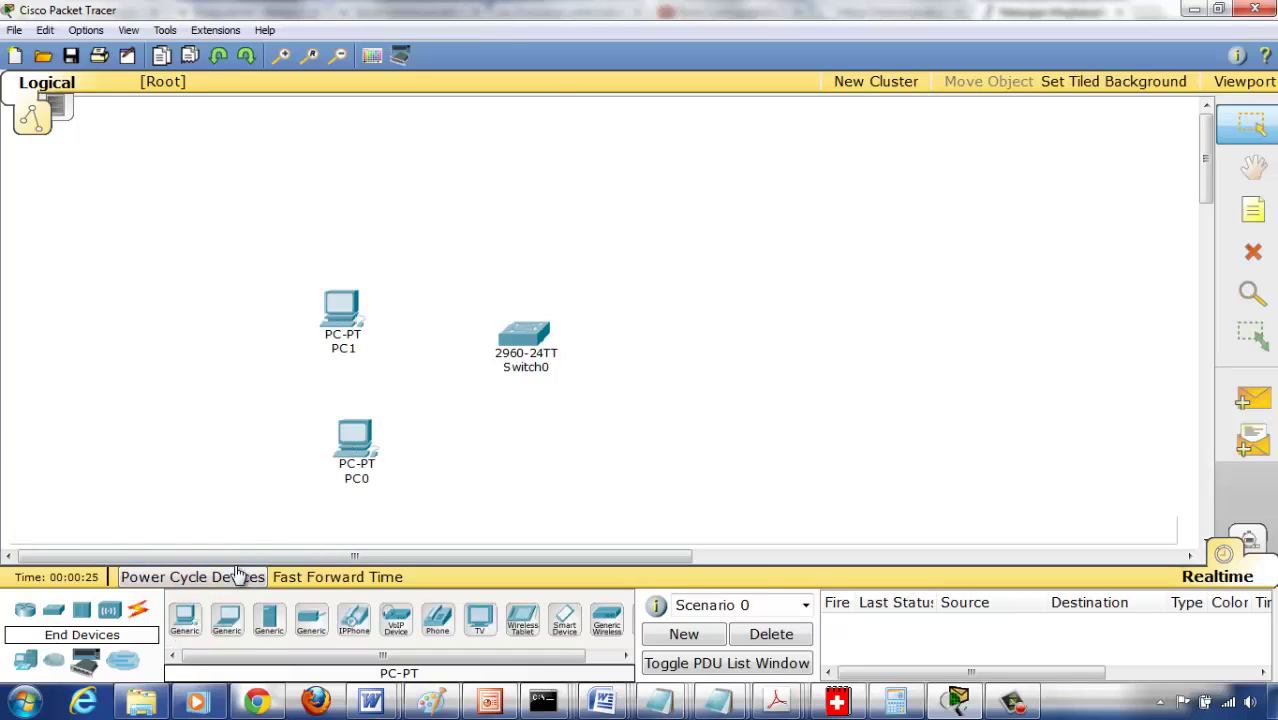
click(190, 632)
click(430, 178)
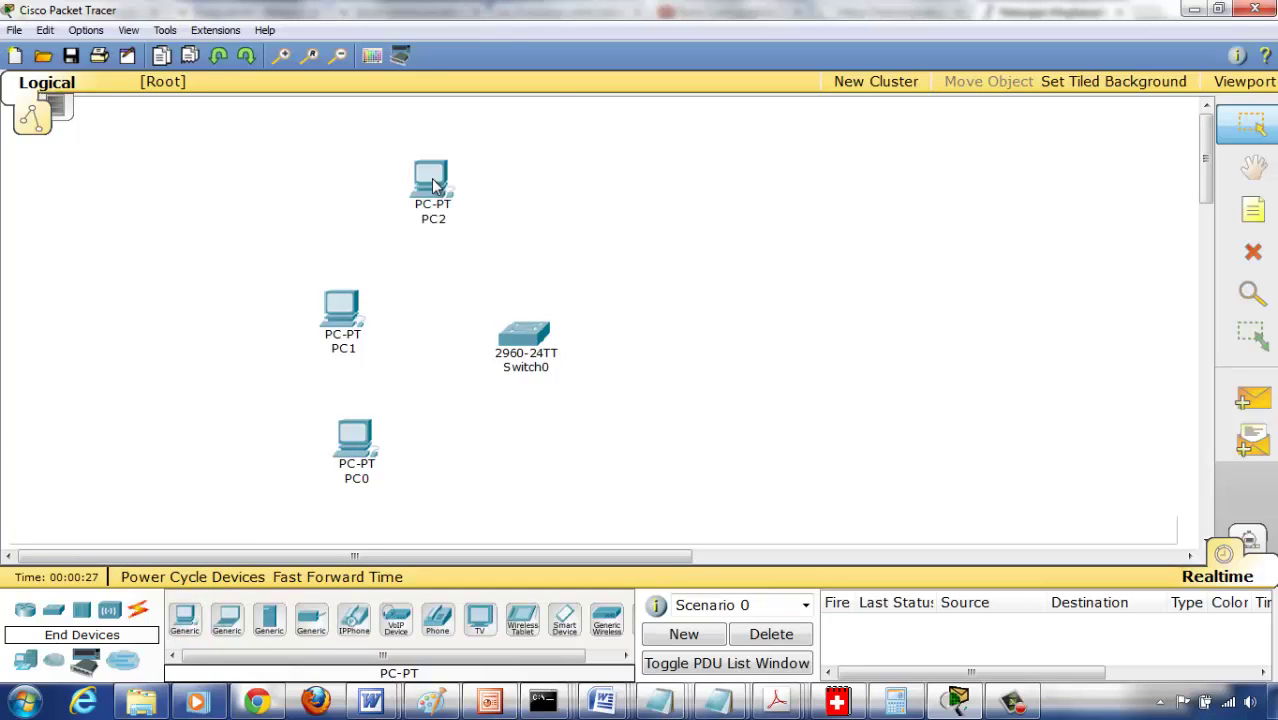
- Rename the lowest PC, PC0, as 192.168.1.10
click(364, 482)
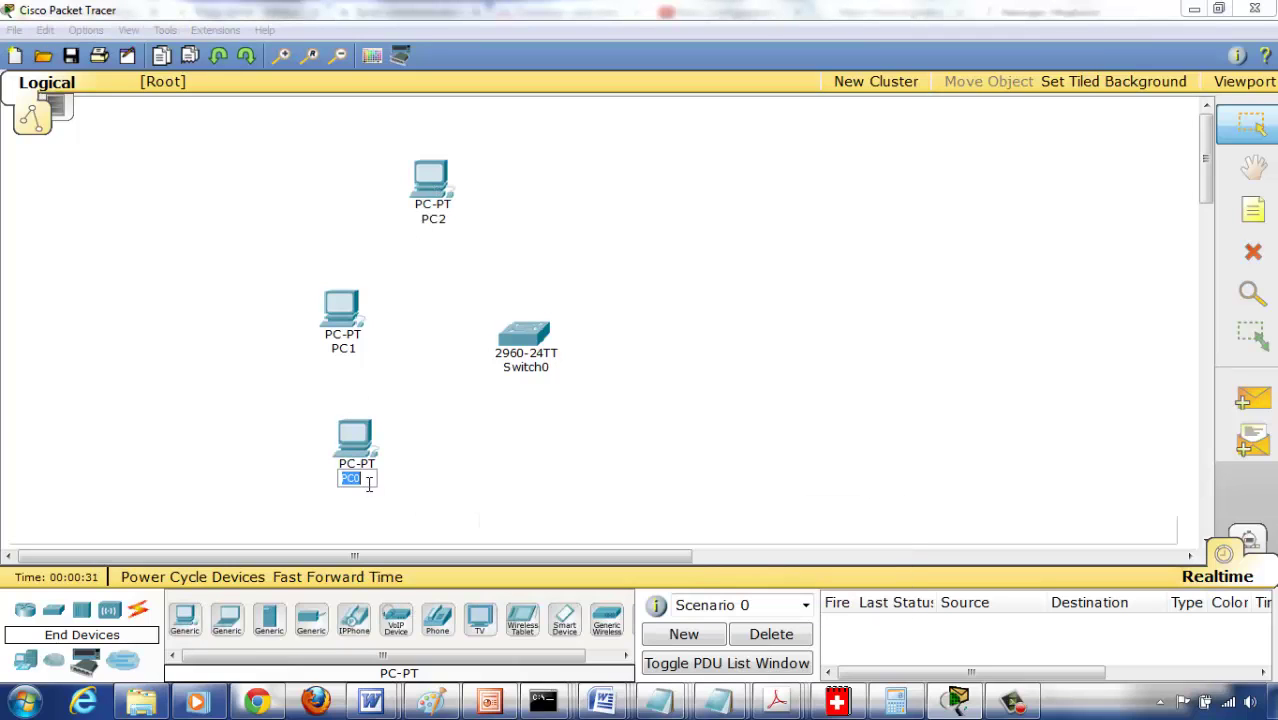
text(1)
text(92.168)
text(.1)
text(.10)
key(Return)
- Rename the middle PC, PC1, as 192.168.2.10
click(343, 349)
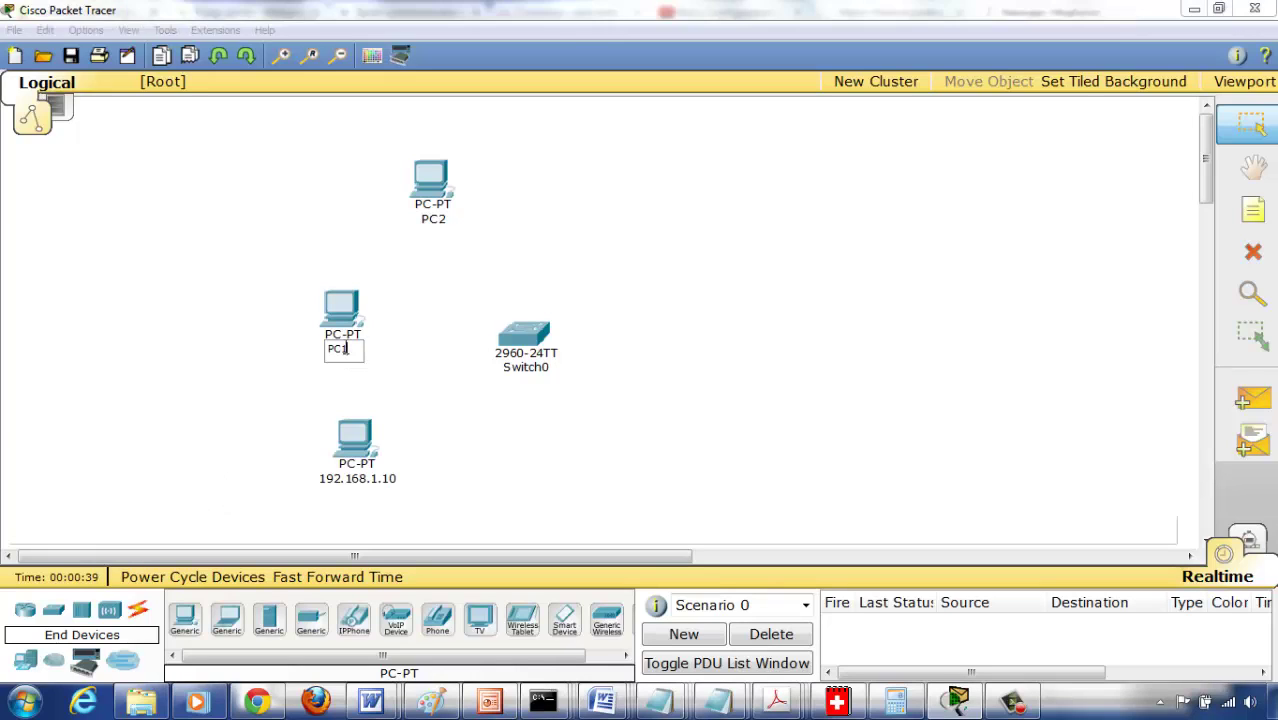
drag(355, 348, 281, 364)
text(192.168.2.10)
key(Return)
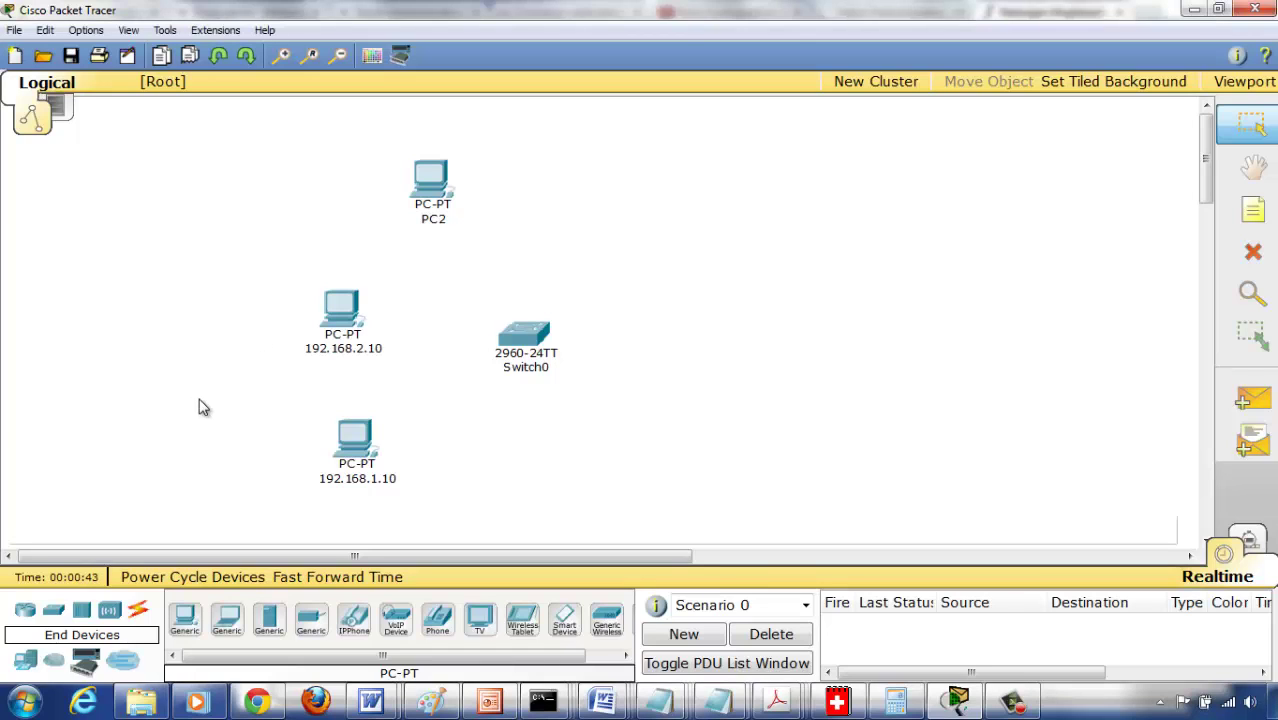
- Rename the uppermost PC, PC2, as 192.168.3.10
click(444, 221)
drag(445, 221, 290, 243)
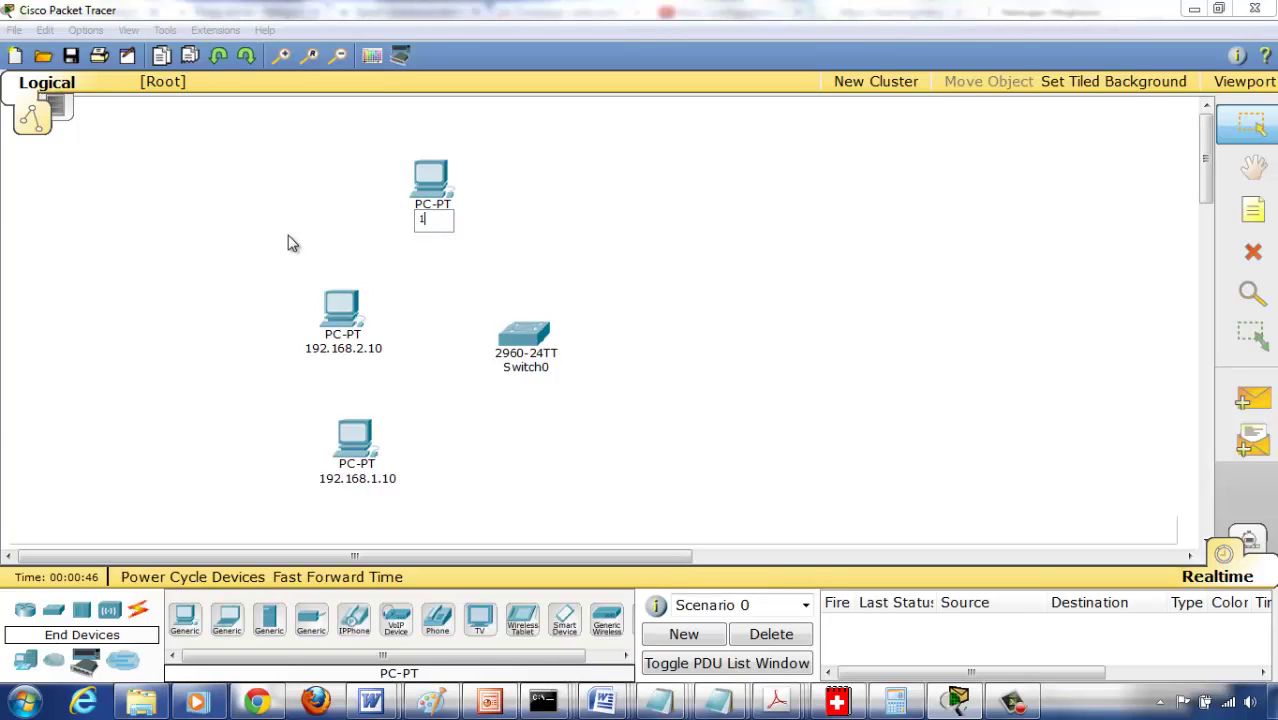
text(192.168.)
text(3.10)
click(797, 265)
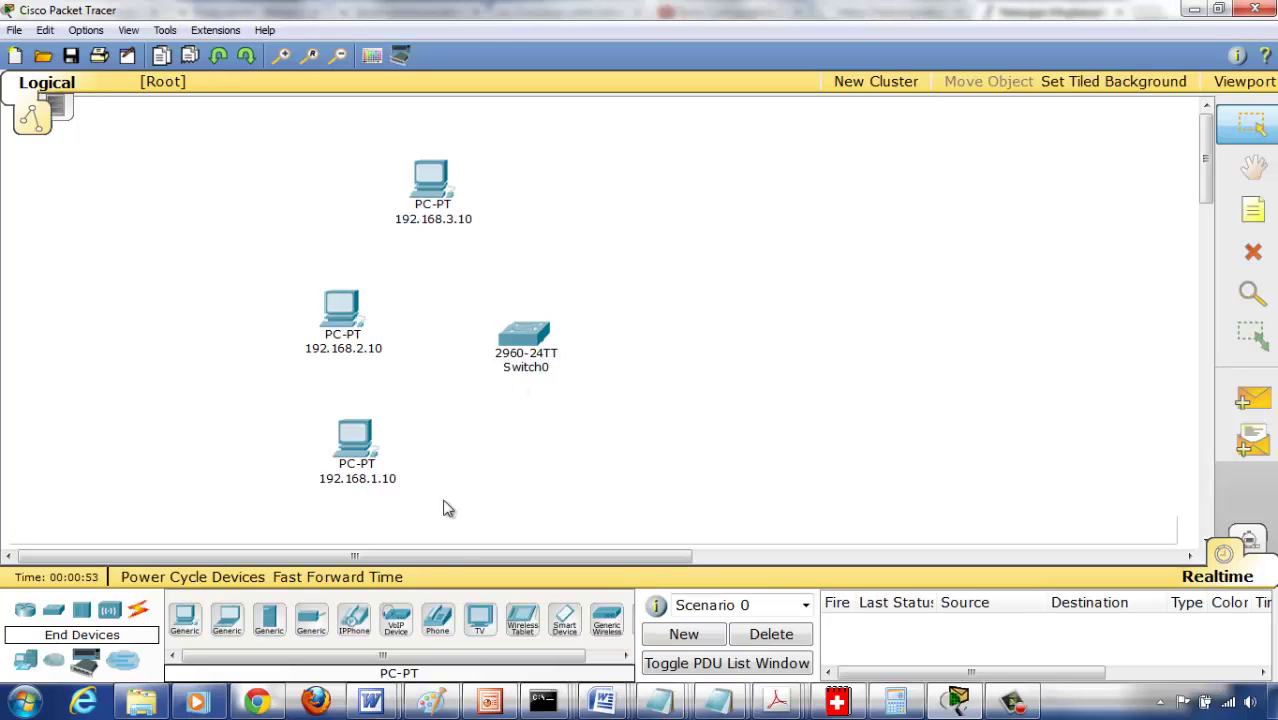
- Connect the 192.168.1.10 PC's FastEthernet port to FastEthernet0/2 on Switch0 with a copper straight-through cable
click(140, 609)
click(269, 620)
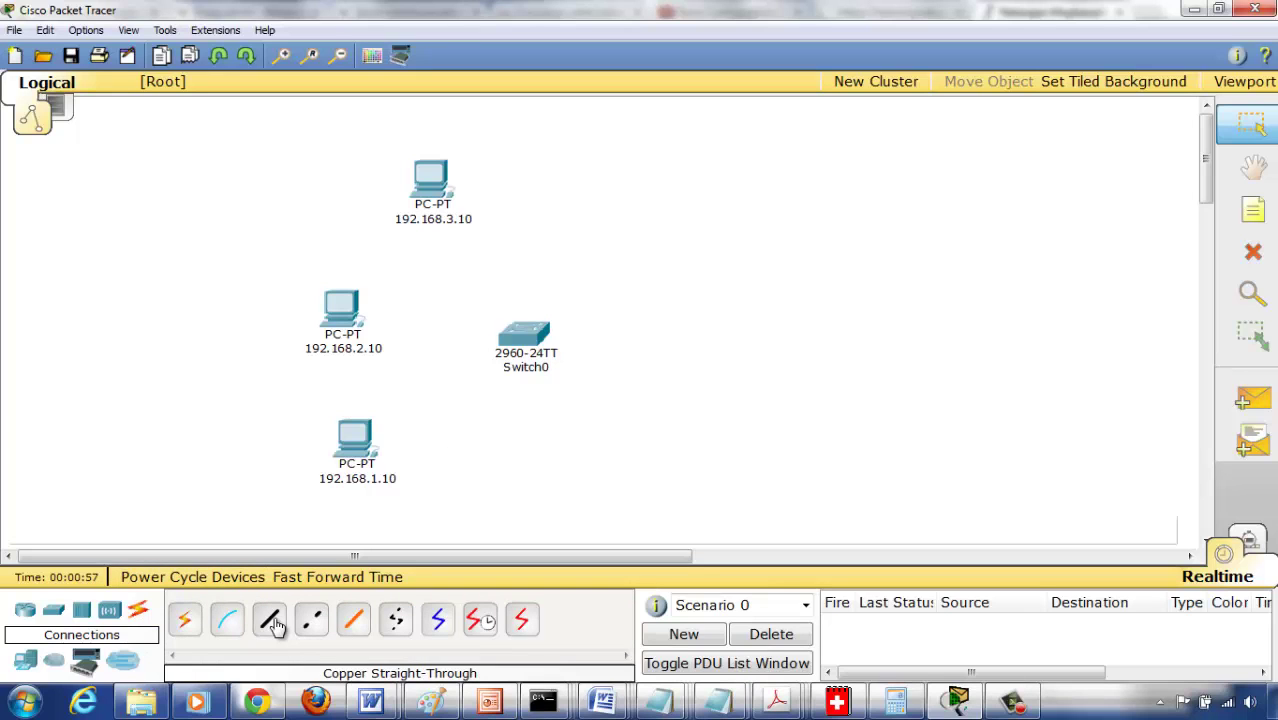
click(366, 438)
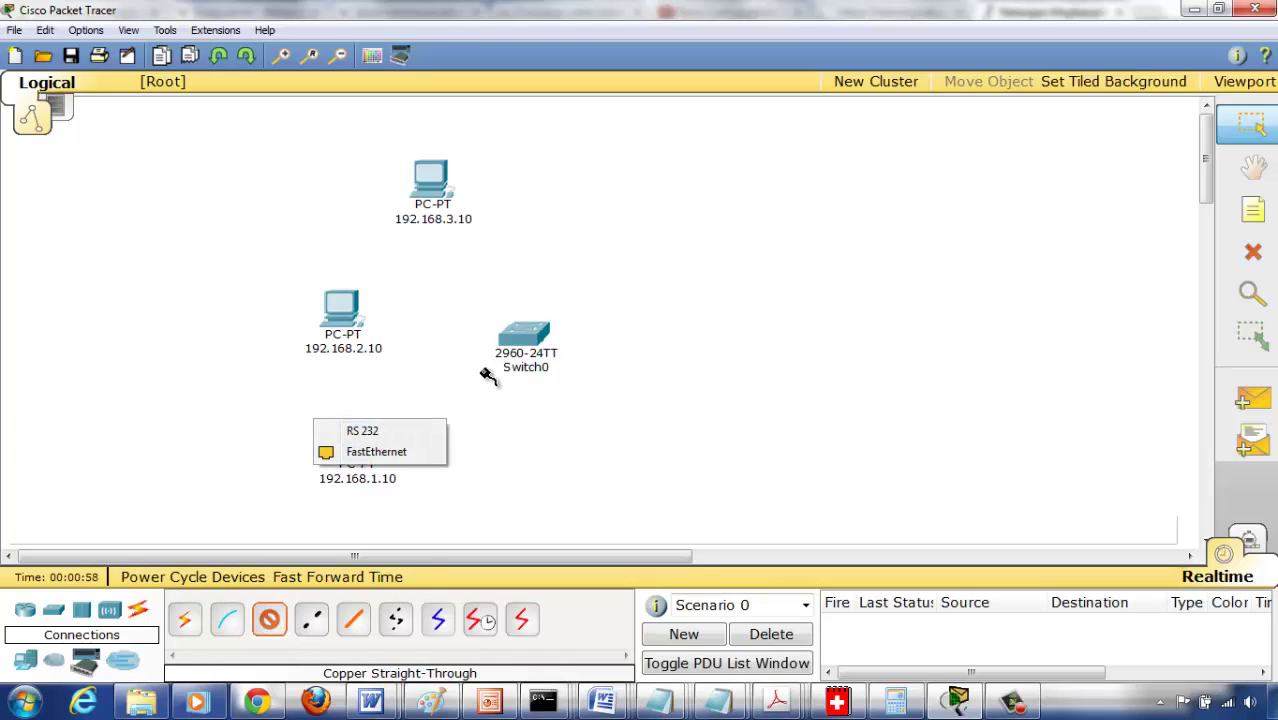
click(415, 448)
click(512, 345)
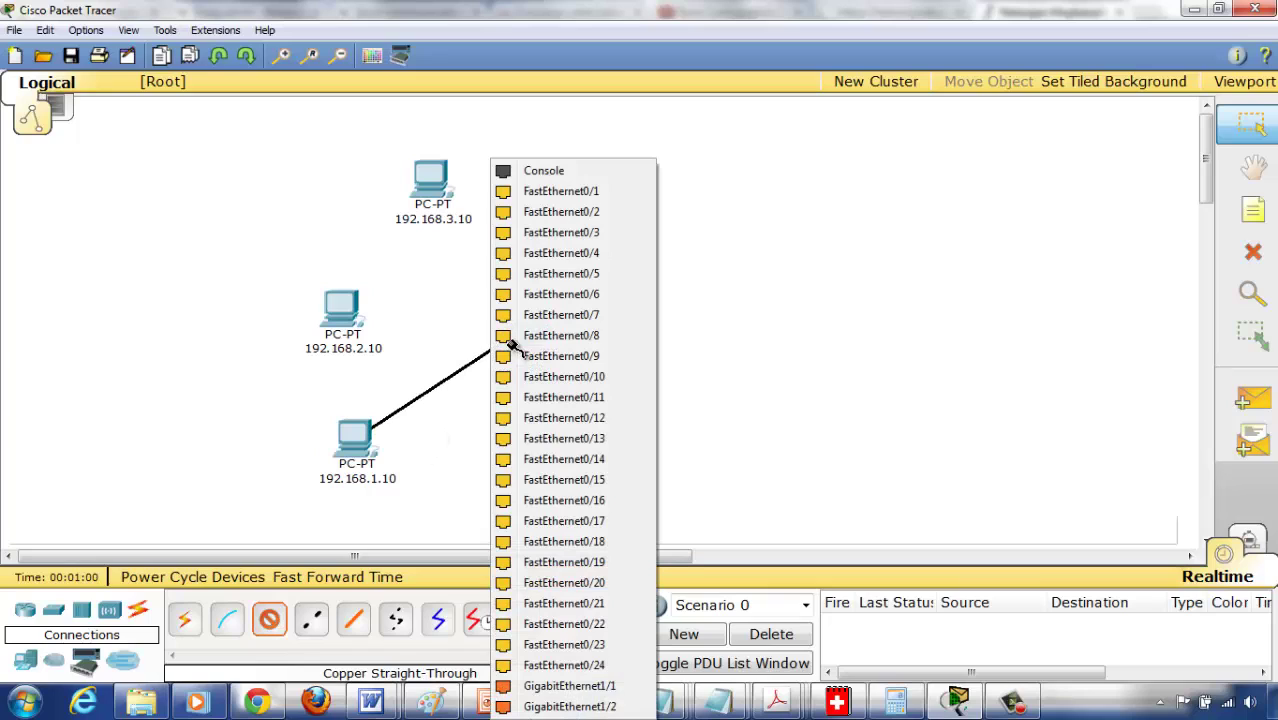
click(612, 214)
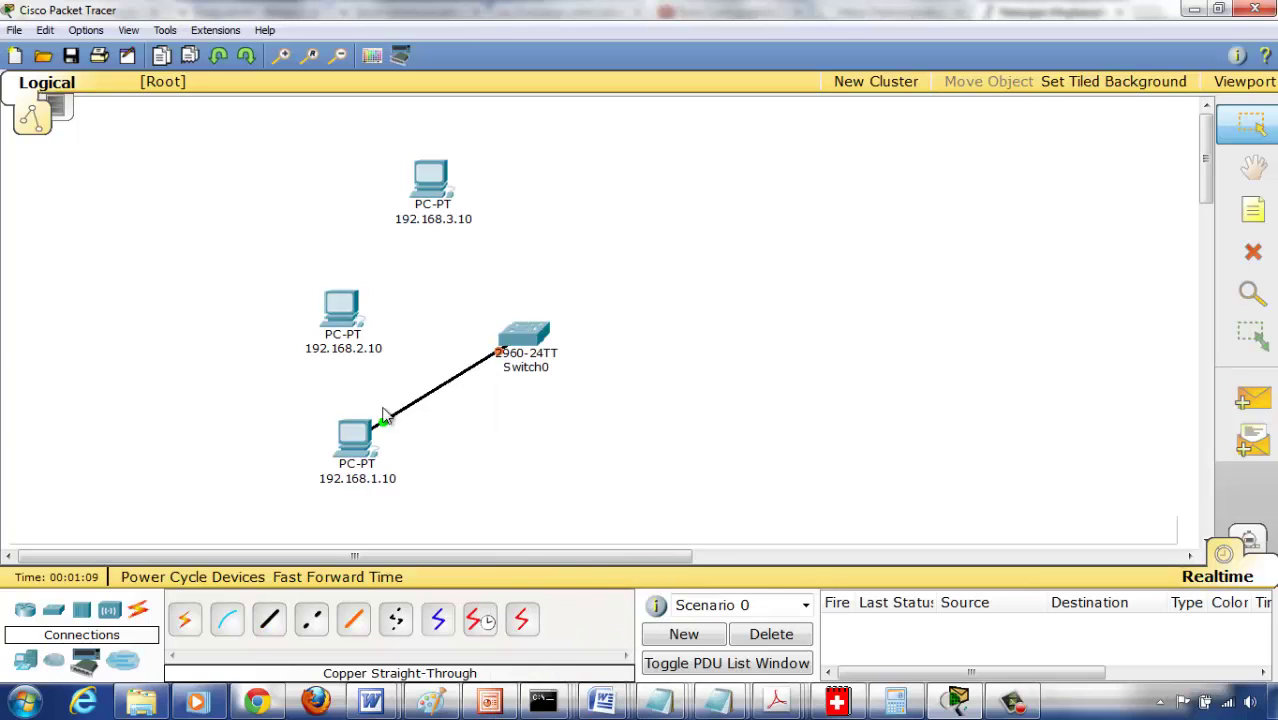
- Connect the 192.168.2.10 PC to FastEthernet0/3 on Switch0 with a copper straight-through cable
click(268, 619)
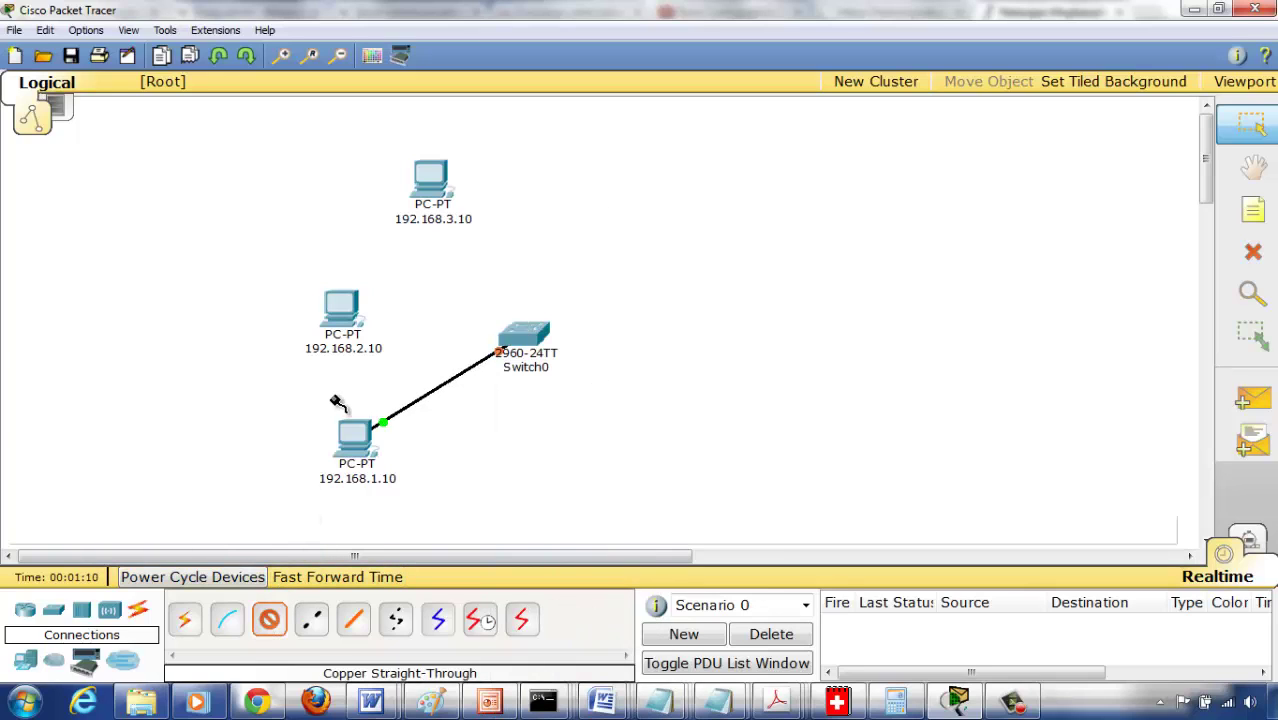
click(352, 318)
click(357, 325)
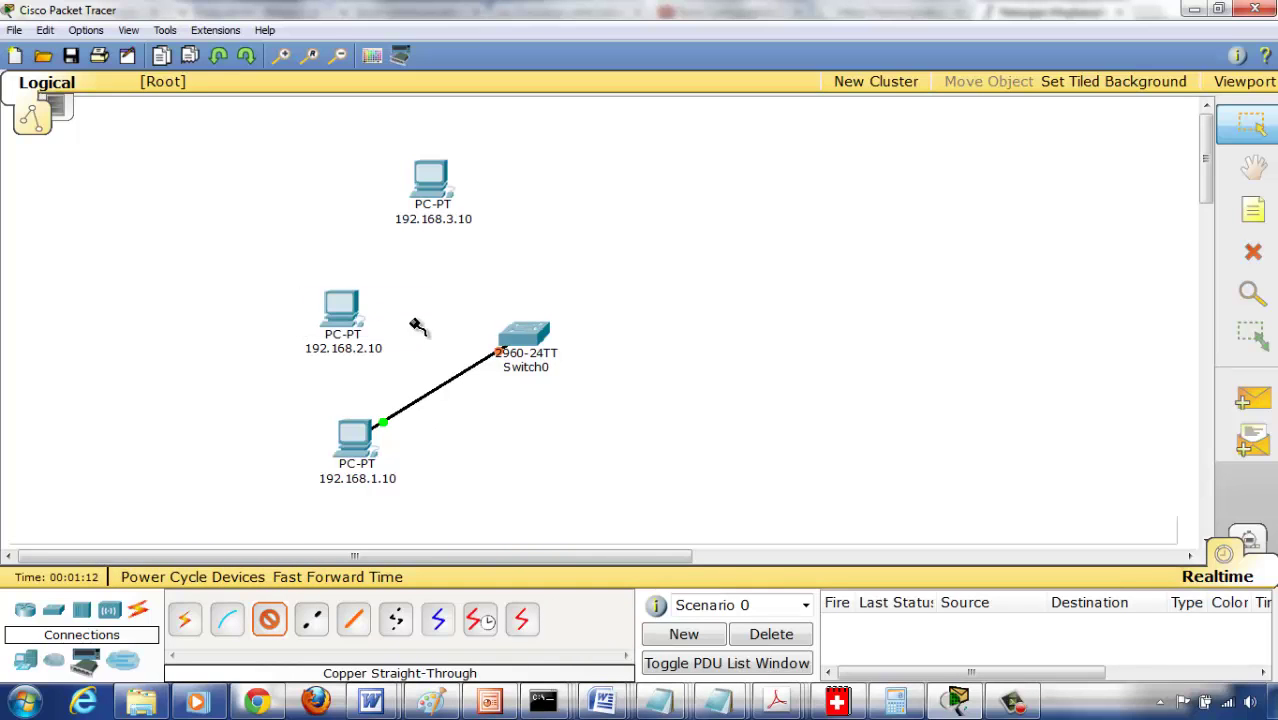
click(520, 337)
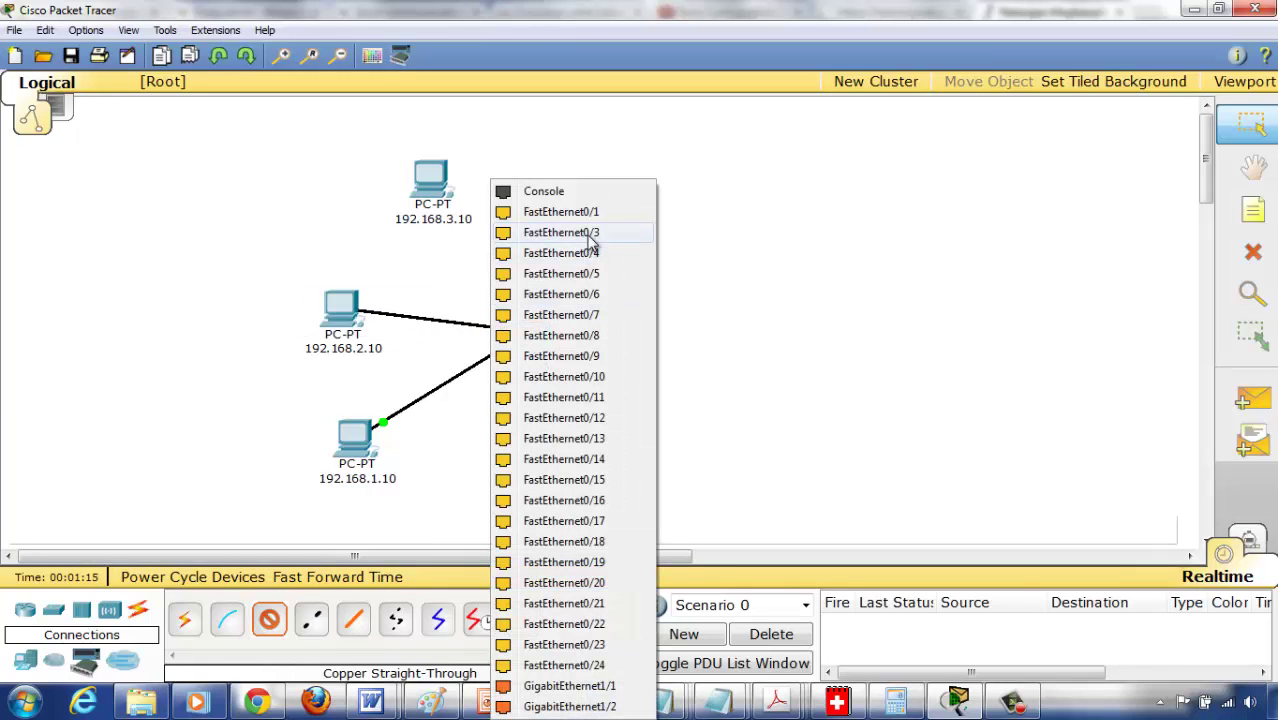
click(588, 234)
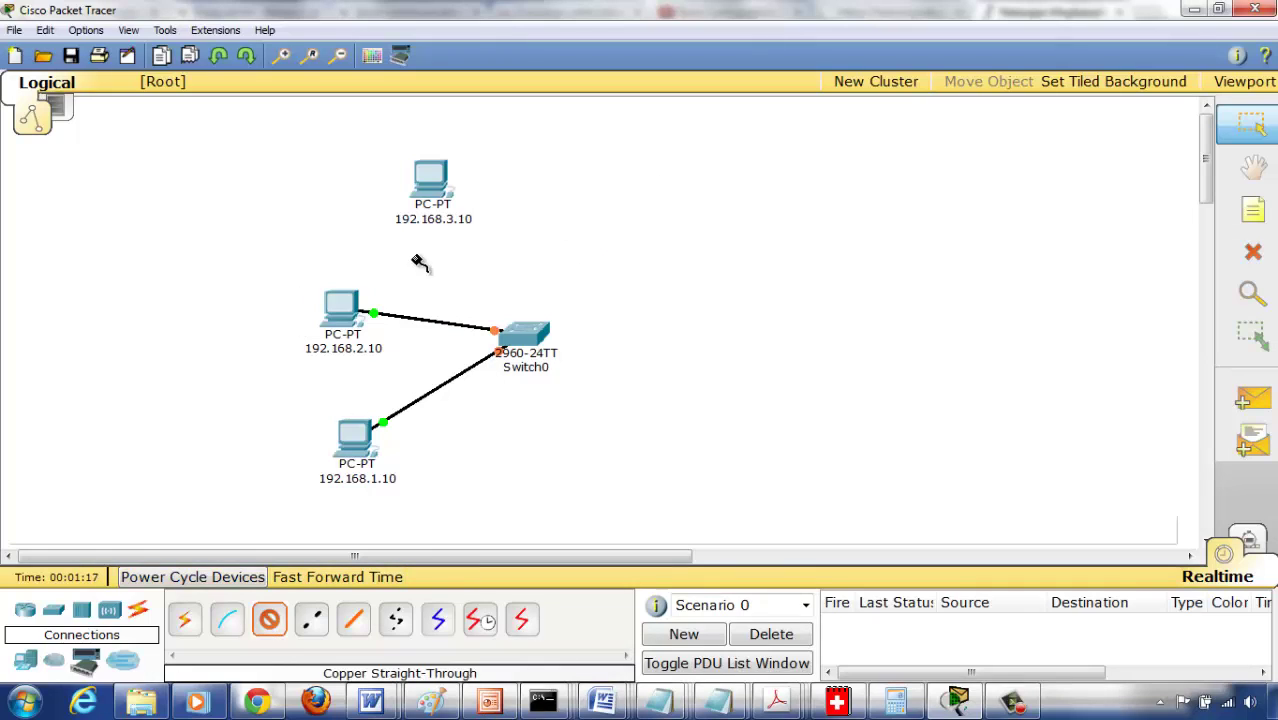
- Connect the 192.168.3.10 PC to FastEthernet0/4 on Switch0 with a copper straight-through cable
click(428, 202)
click(487, 192)
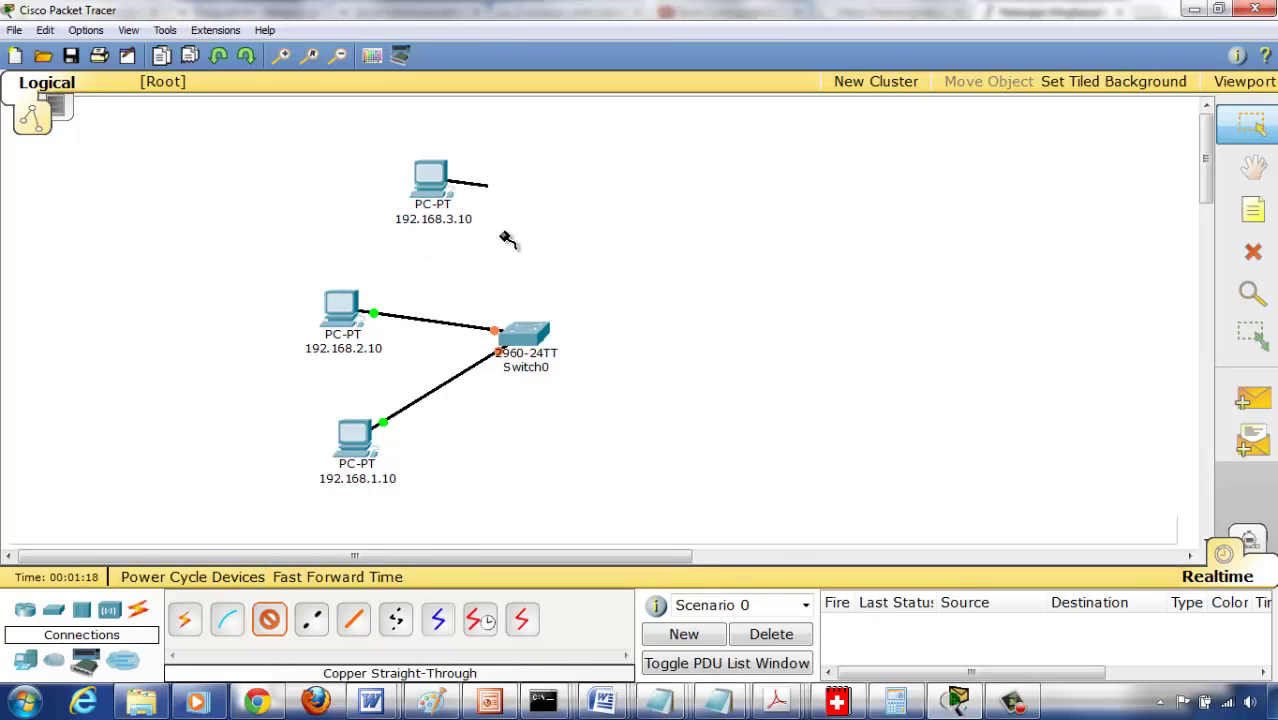
click(524, 335)
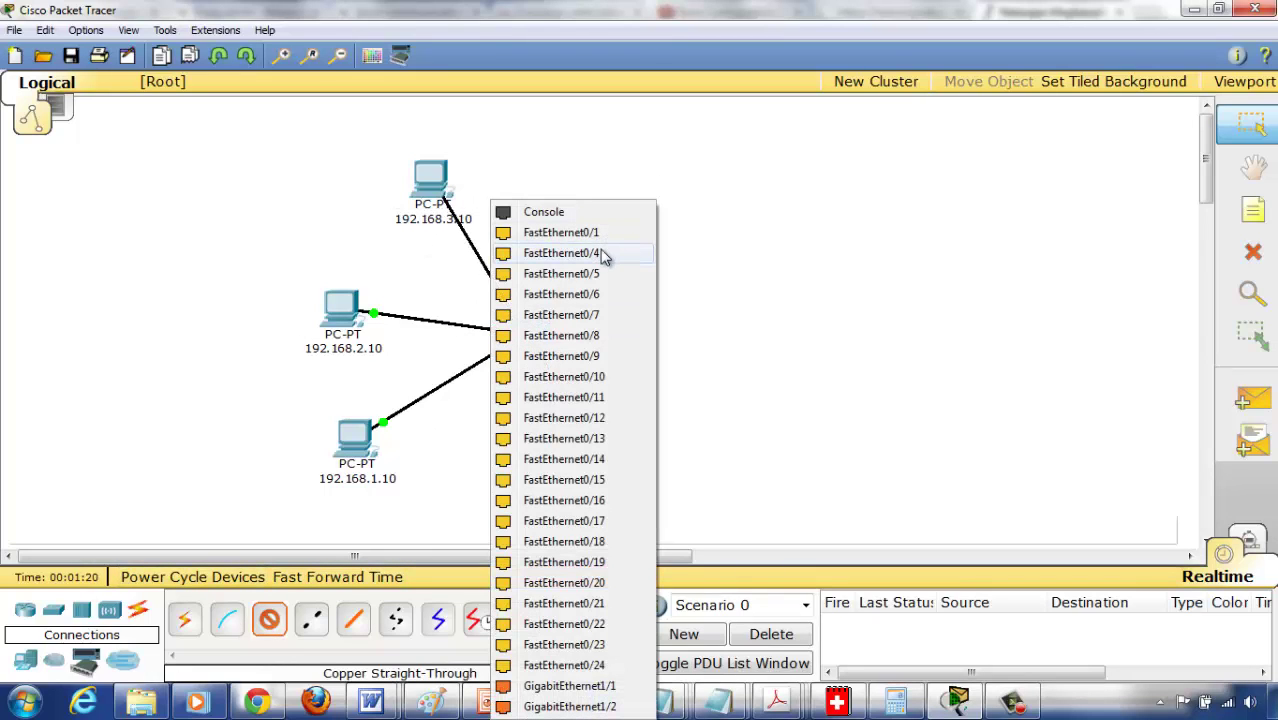
click(603, 254)
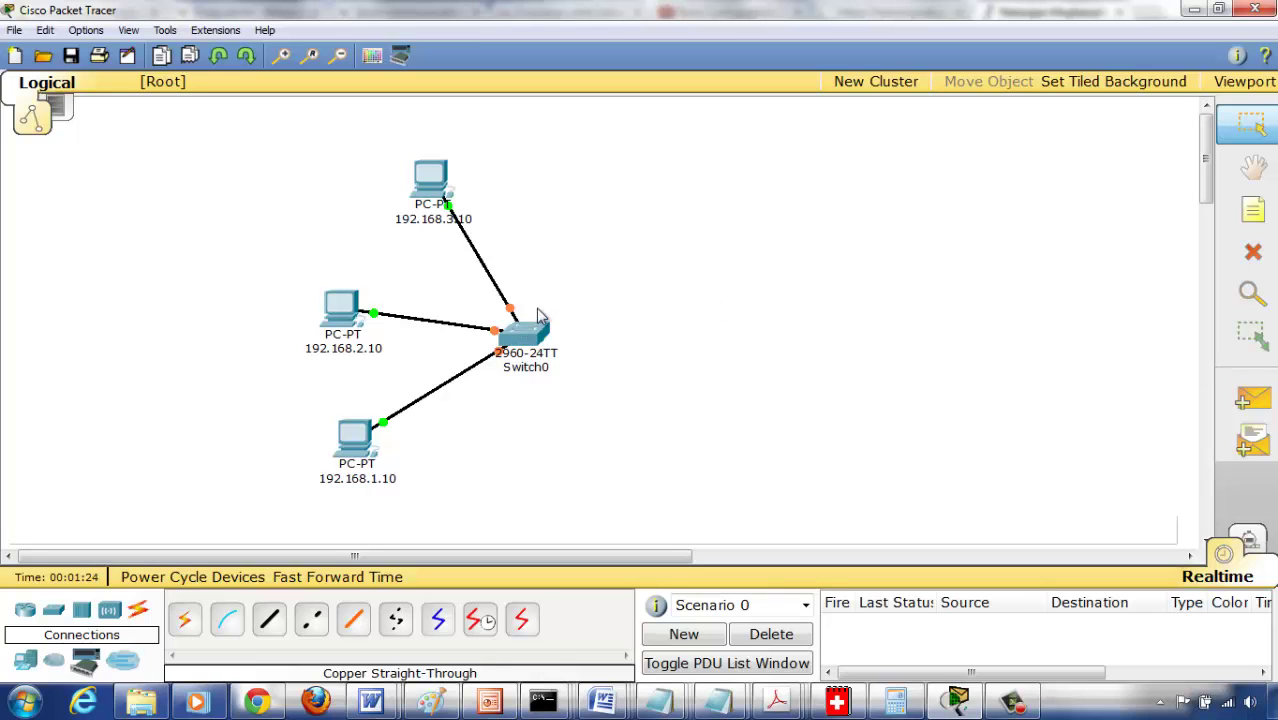
- Open Switch0's configuration beside the topology and add VLAN 2 named VLAN-2 to its VLAN database
click(525, 335)
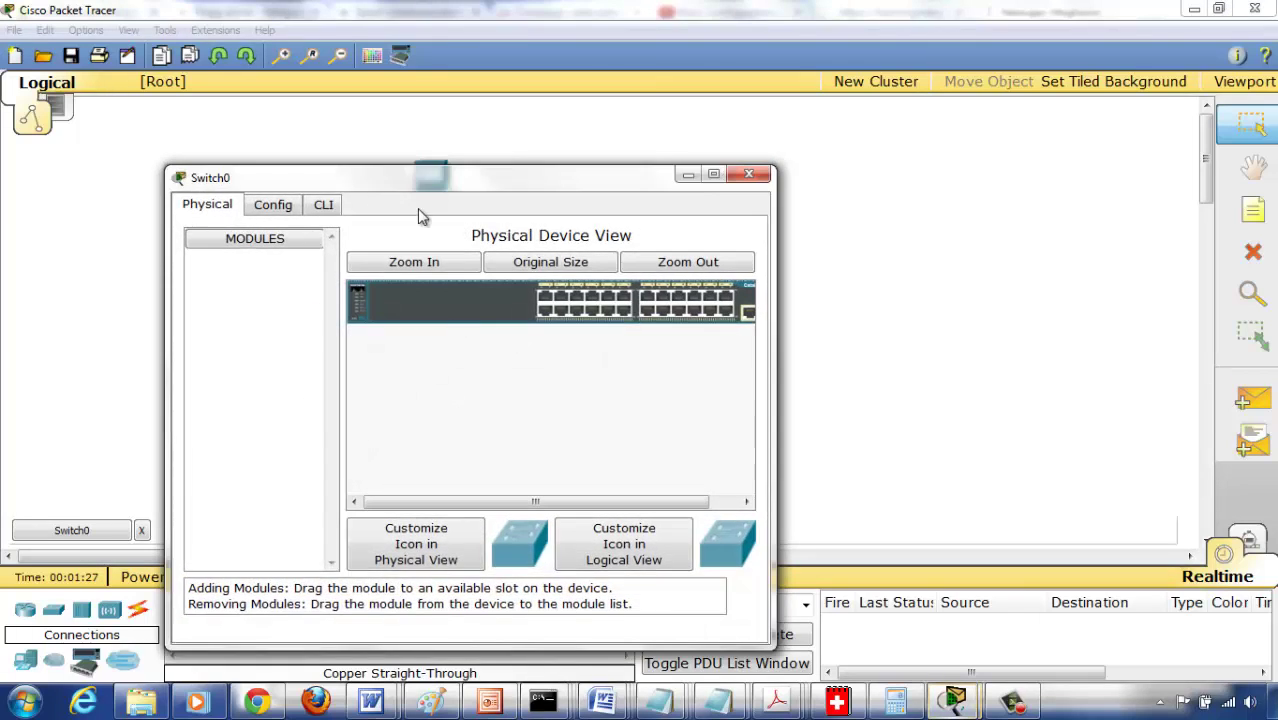
drag(372, 168, 782, 148)
click(690, 170)
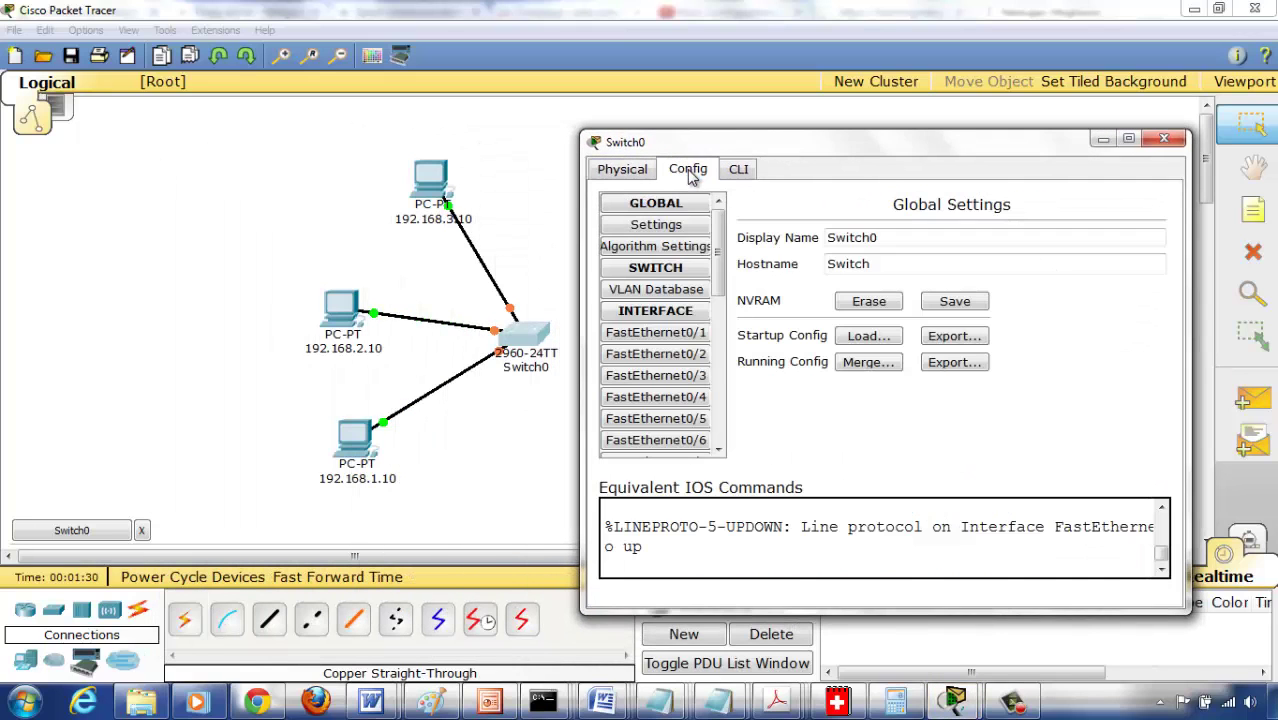
click(677, 295)
click(978, 229)
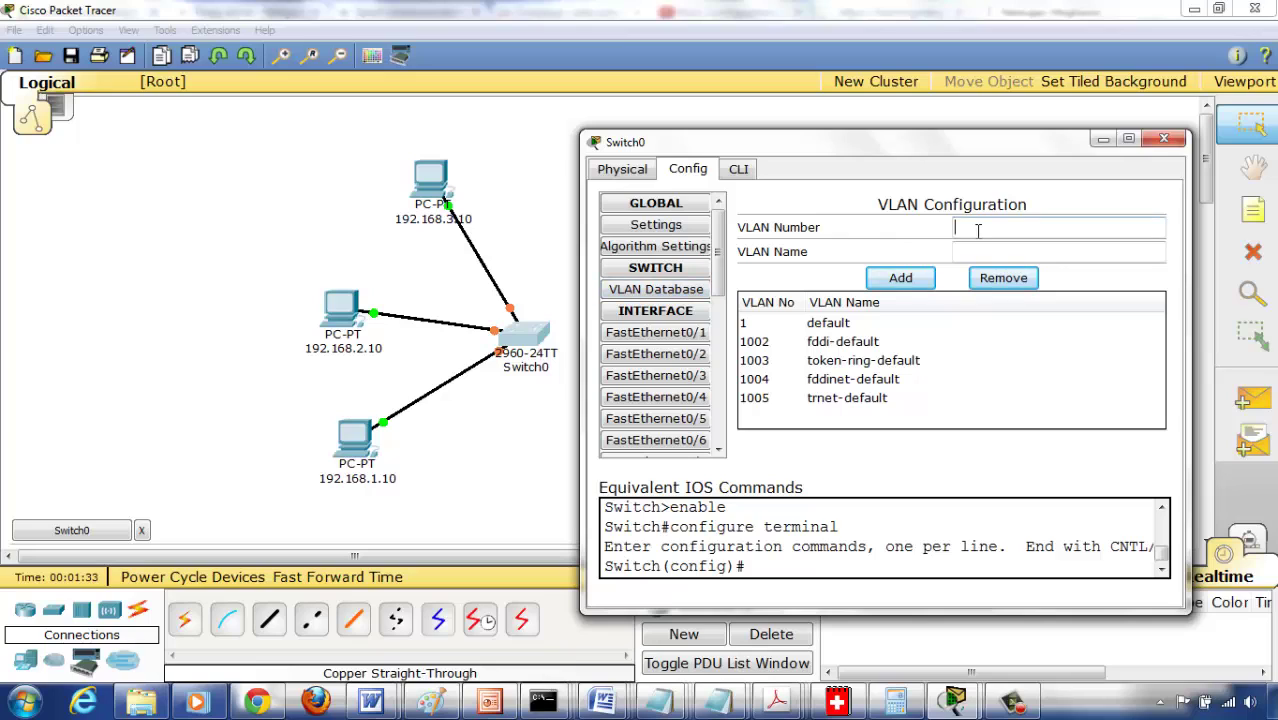
click(977, 250)
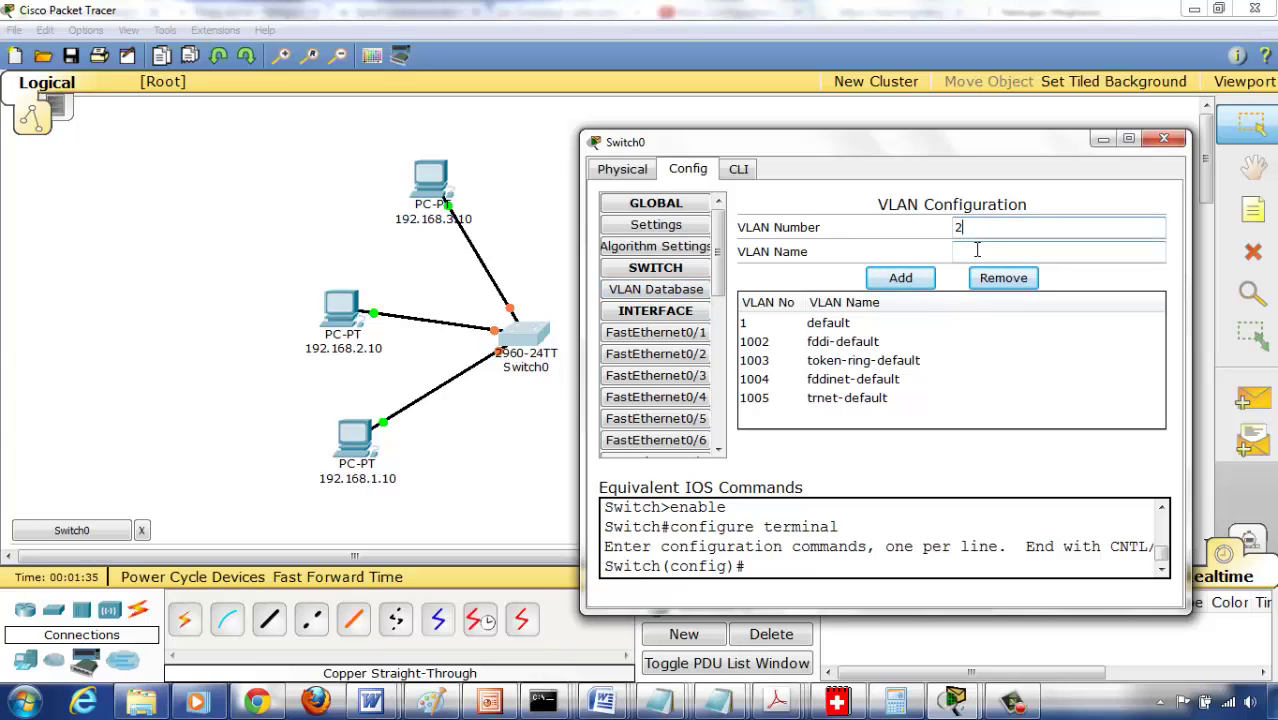
click(977, 250)
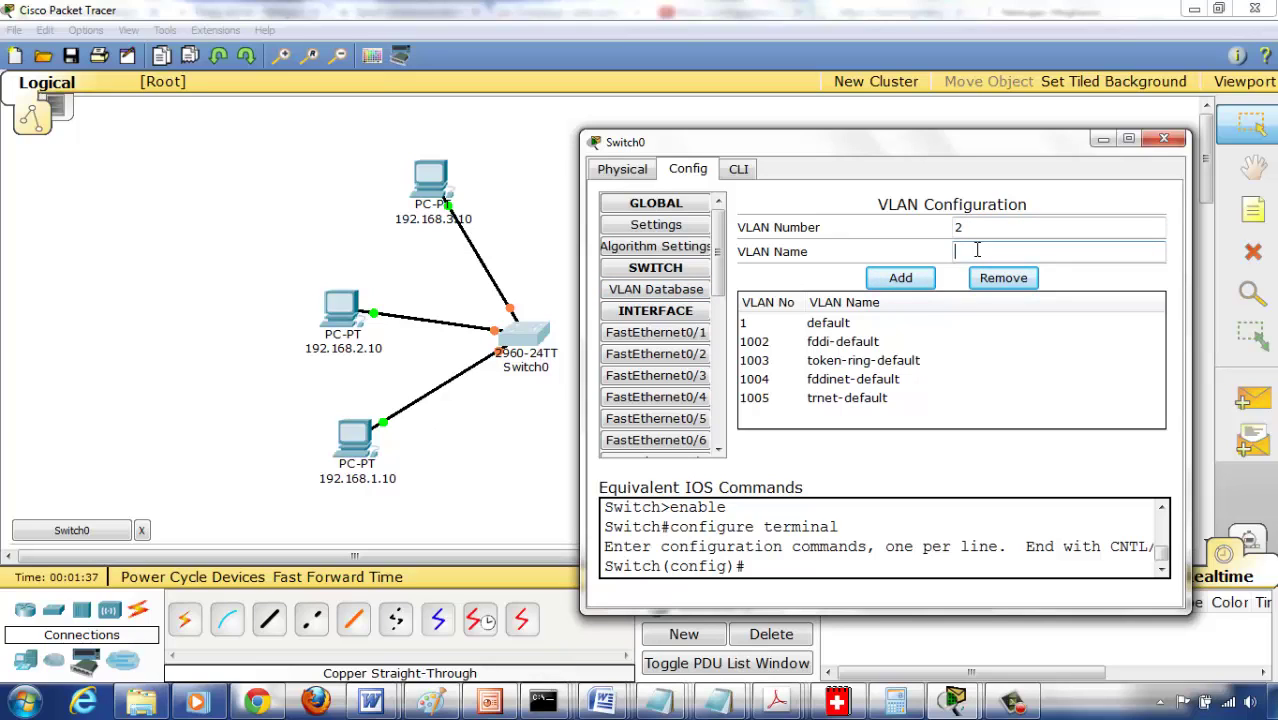
click(880, 277)
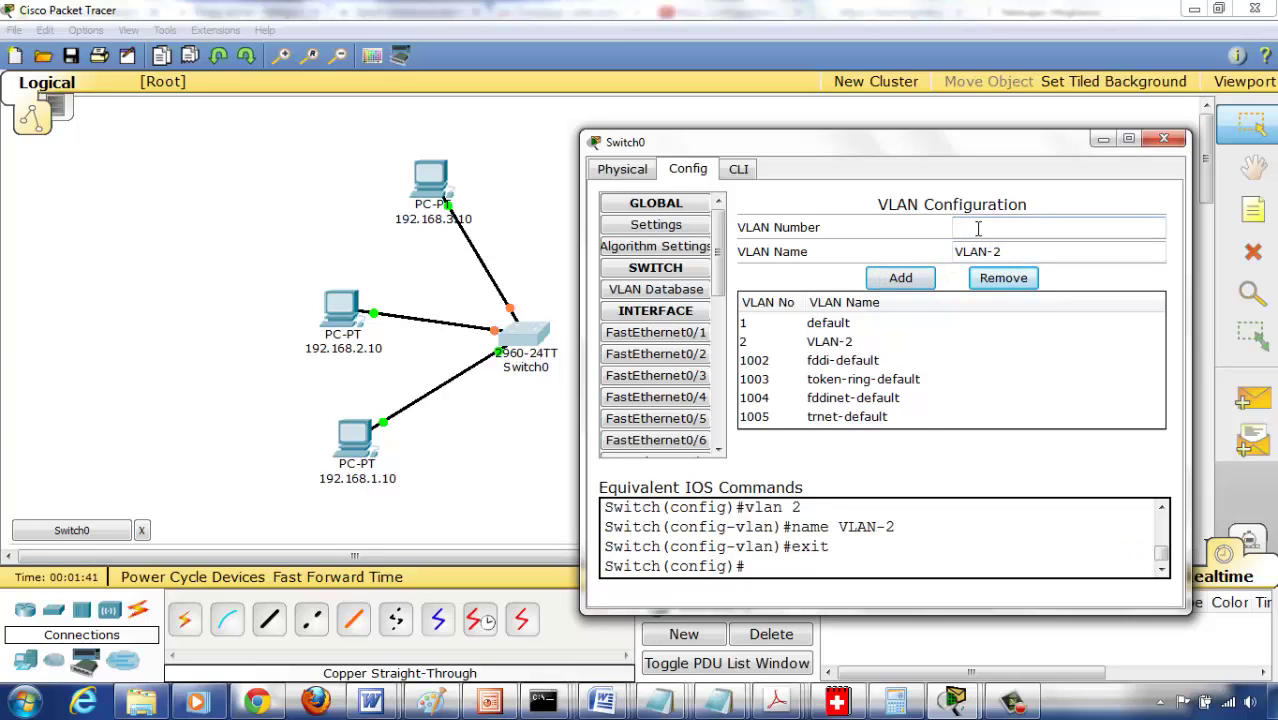
- Add VLAN 3 named VLAN-3 to Switch0's VLAN database
text(3)
double_click(1003, 250)
click(903, 278)
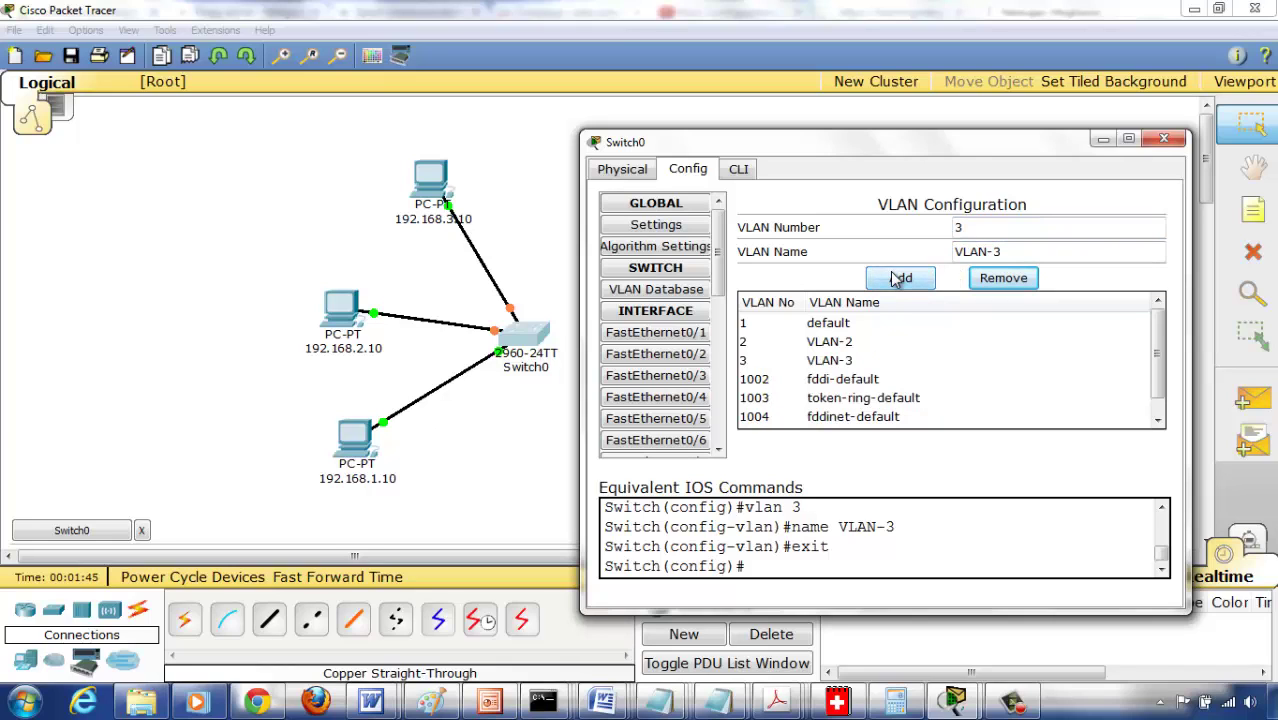
- Assign Switch0's FastEthernet0/3 access port to VLAN 2 (VLAN-2)
click(656, 355)
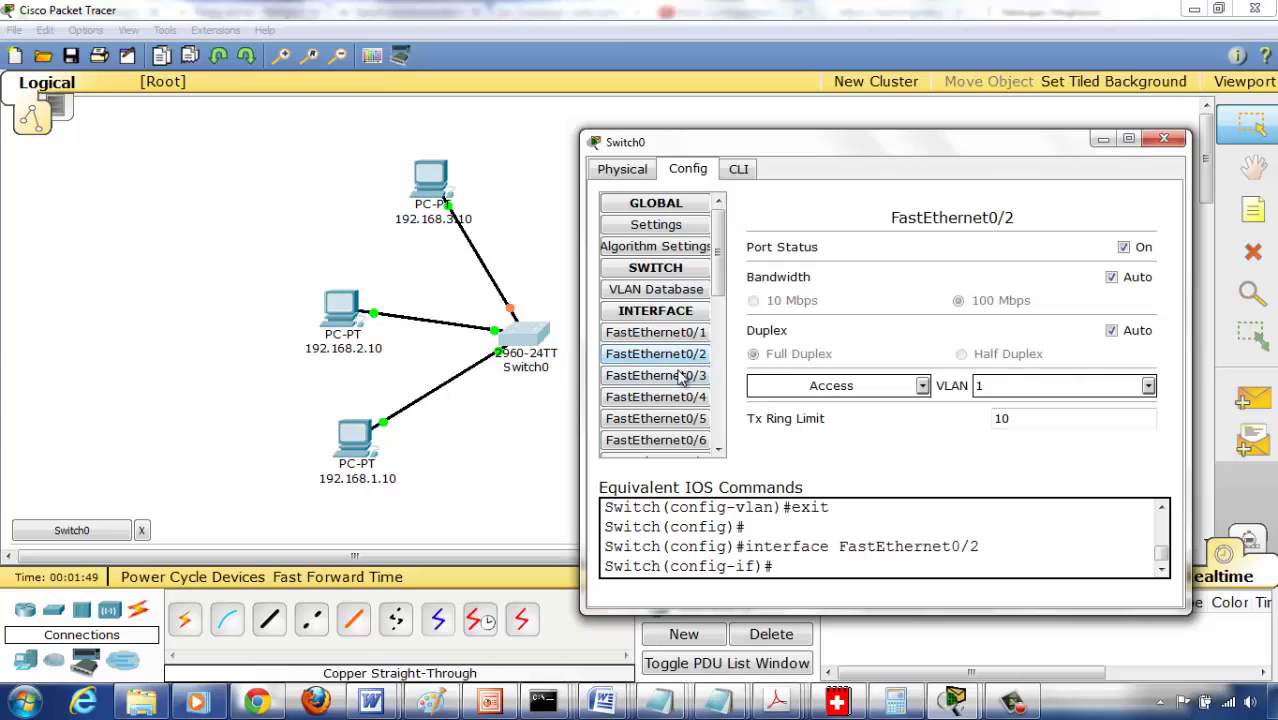
click(681, 376)
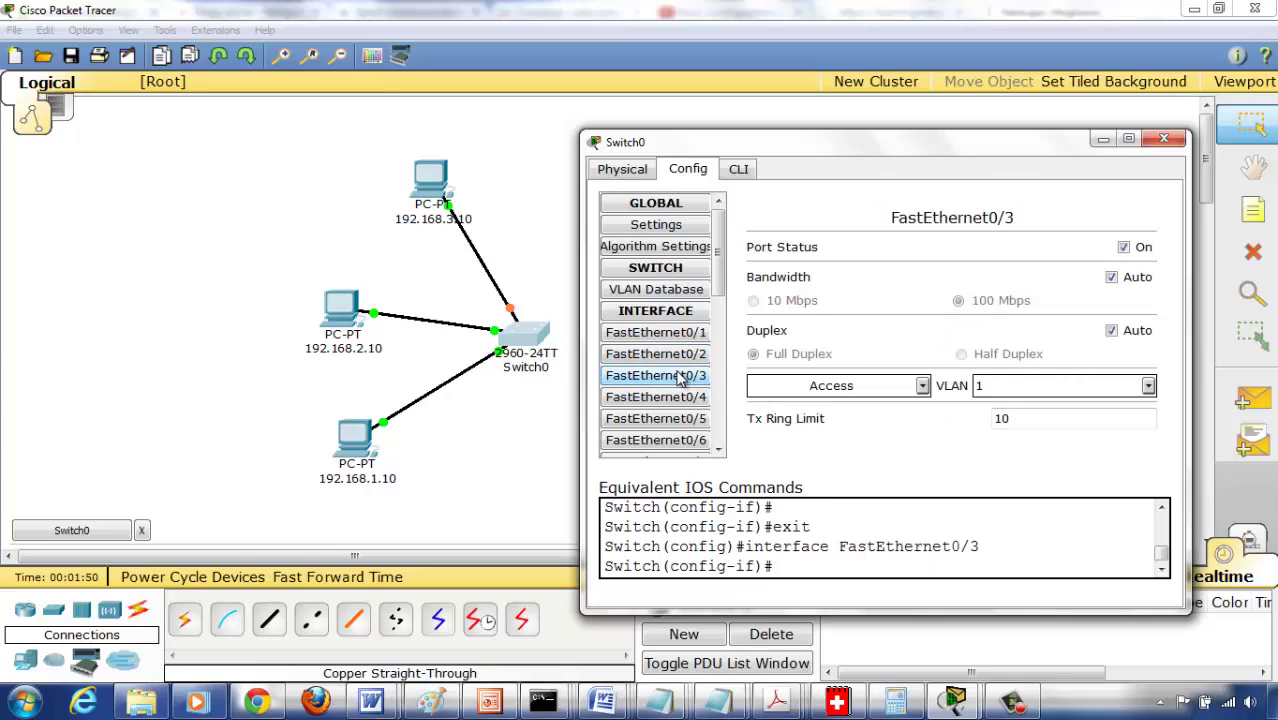
click(1149, 386)
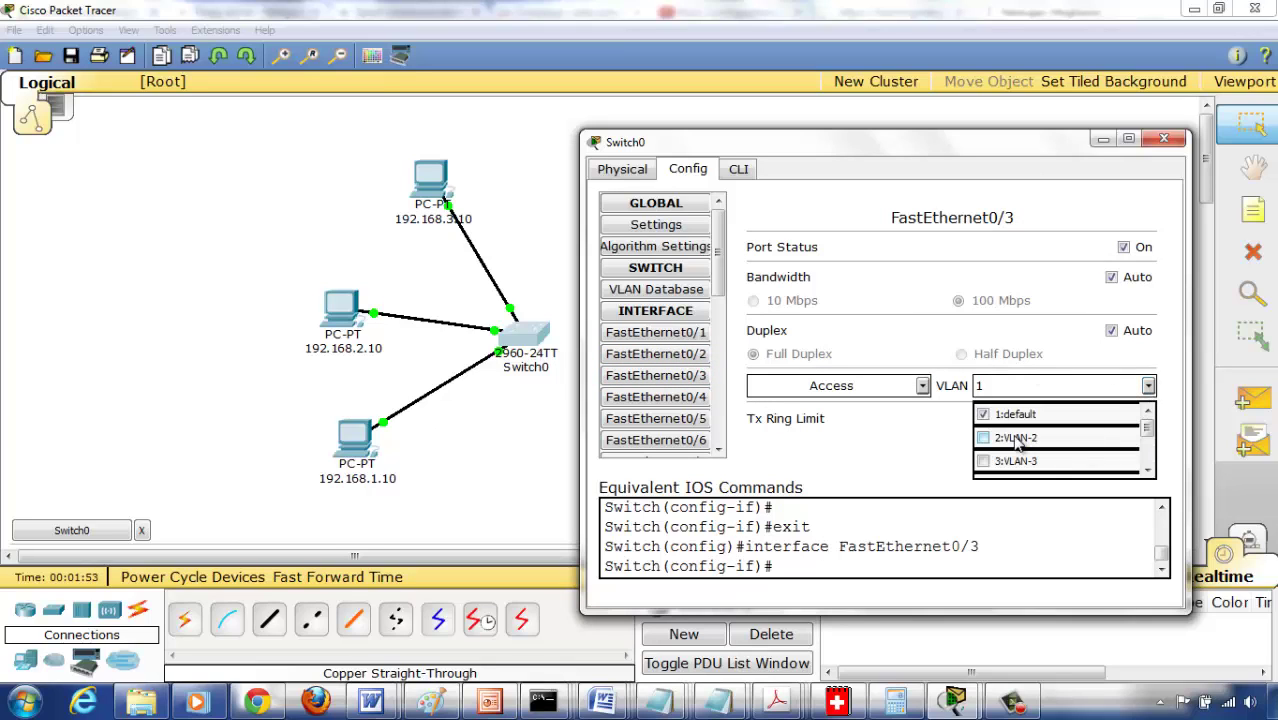
click(1017, 441)
- Assign Switch0's FastEthernet0/4 access port to VLAN 3 (VLAN-3) and close the switch configuration
click(656, 398)
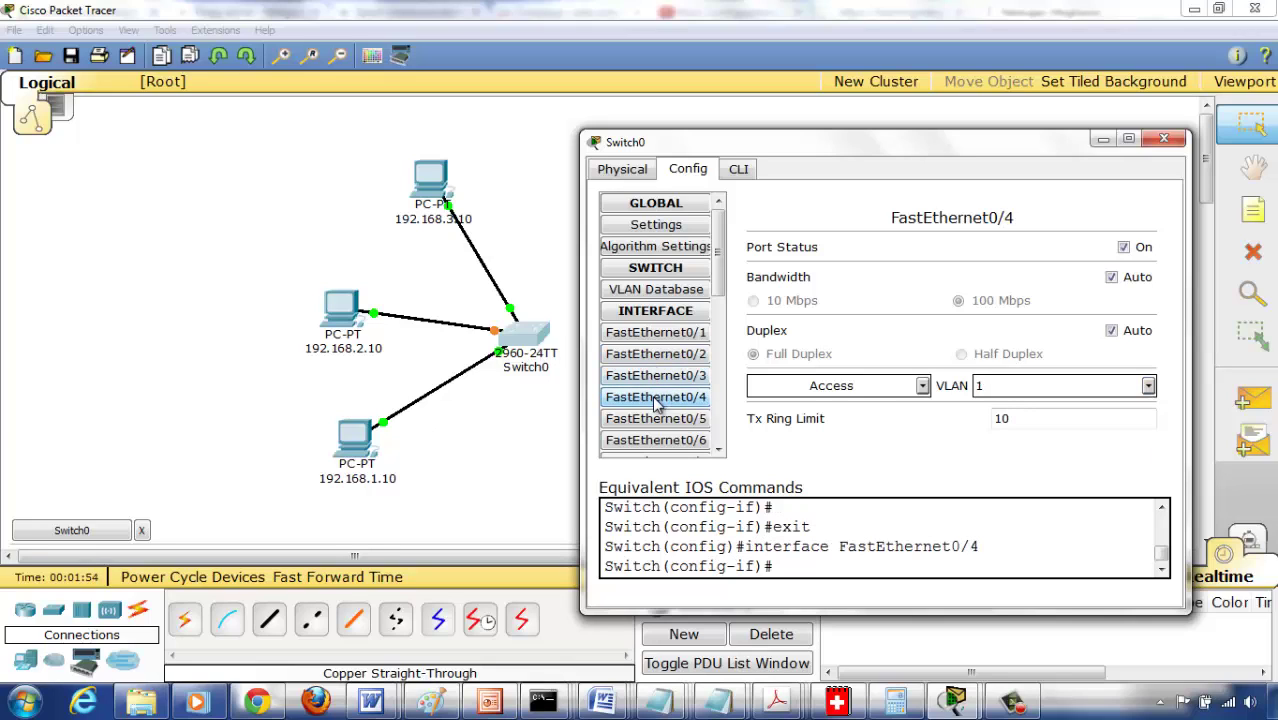
click(1149, 386)
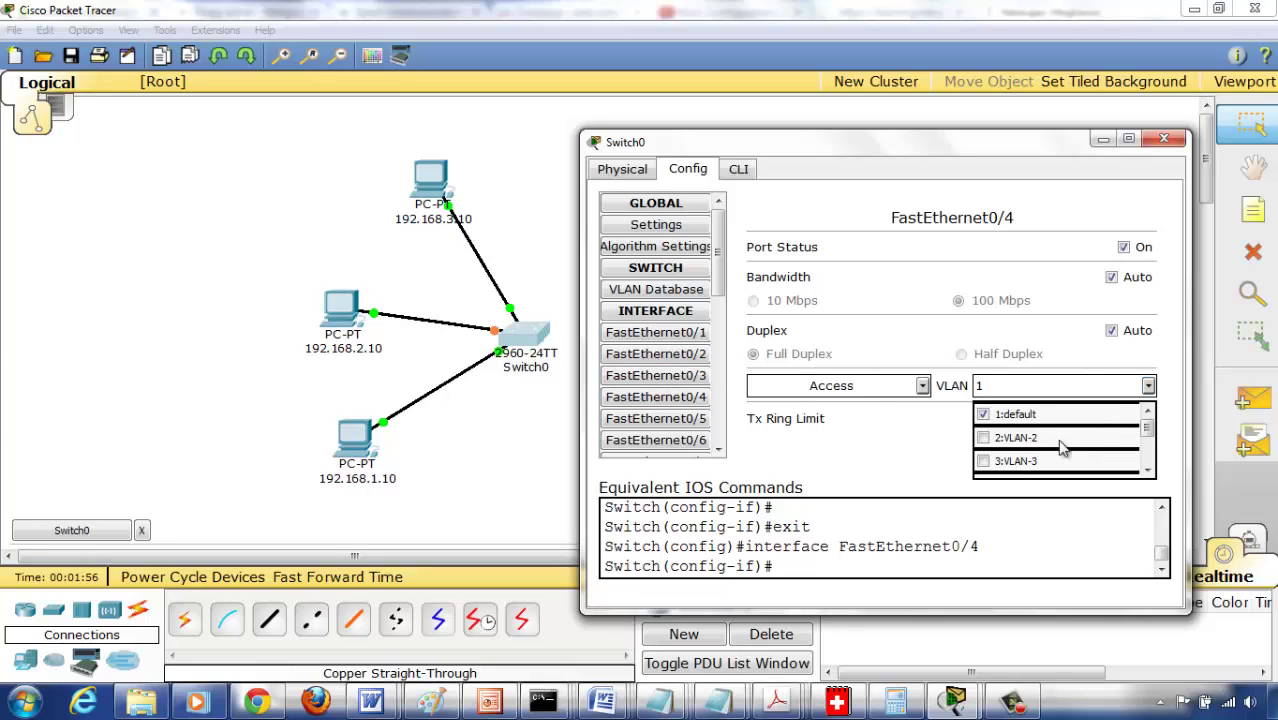
click(1010, 463)
click(898, 447)
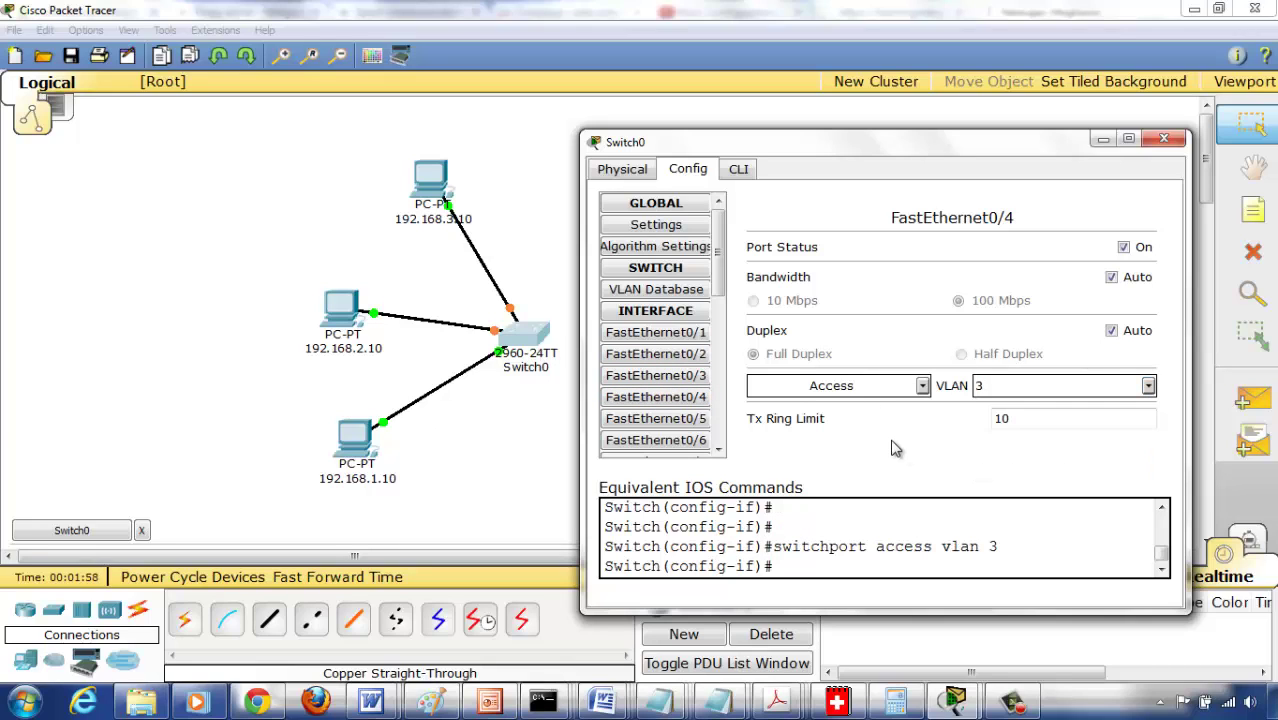
click(1165, 142)
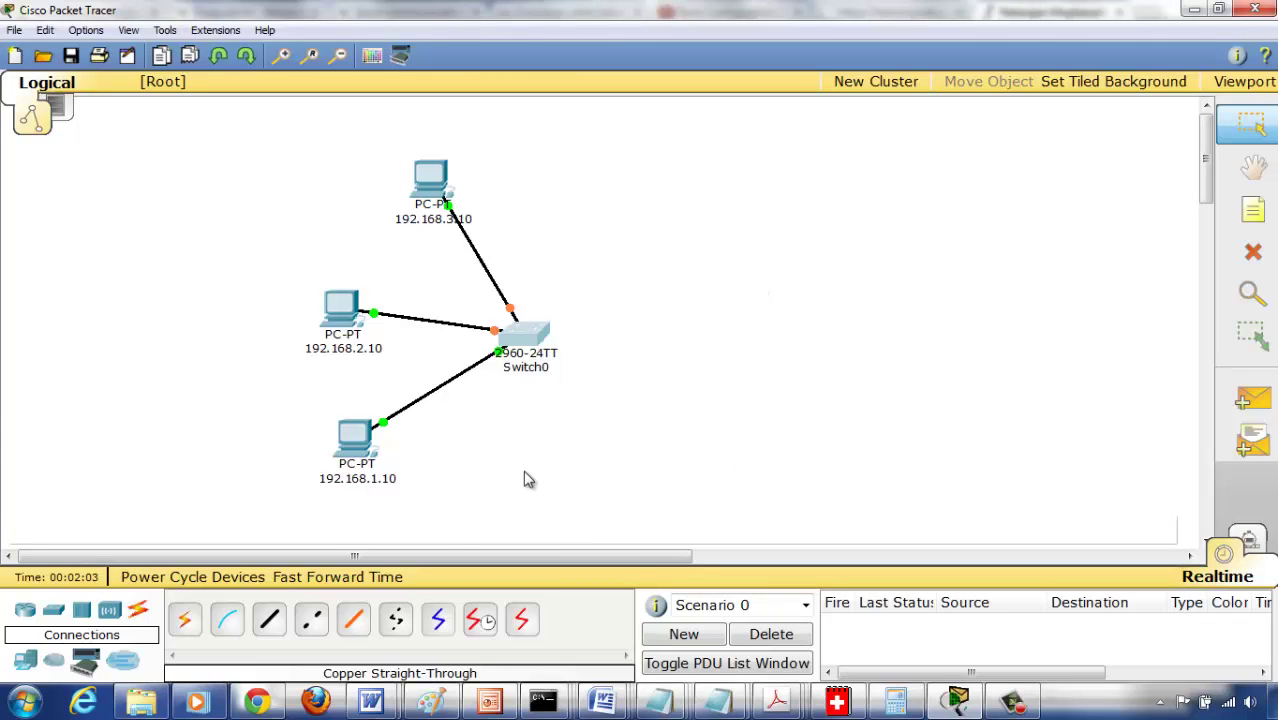
- Place a generic Router-PT in the workspace to the right of Switch0
click(33, 614)
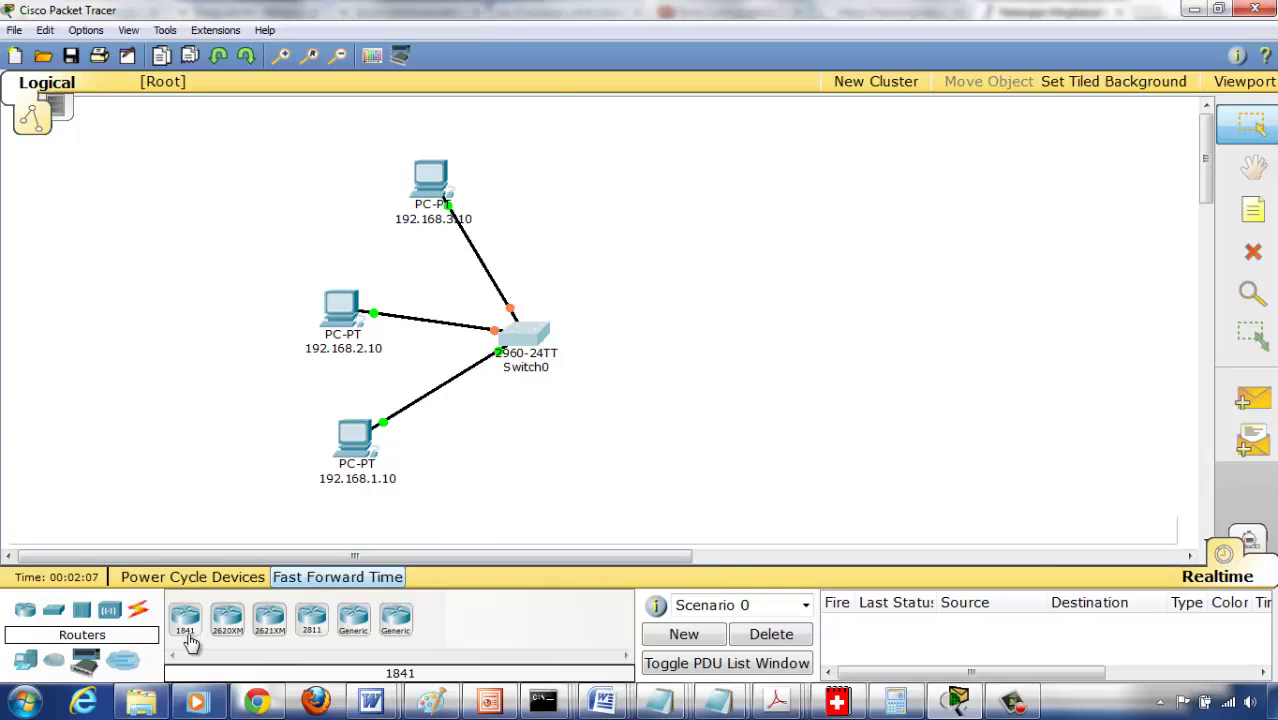
click(353, 620)
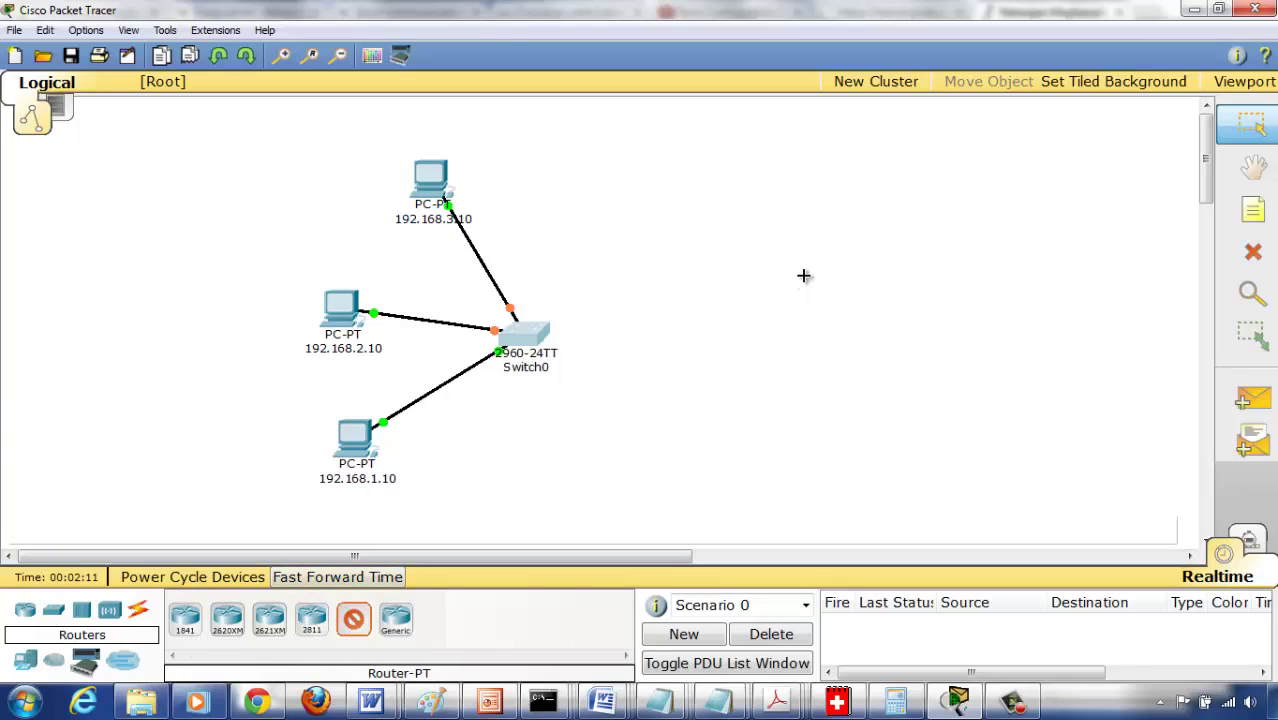
click(790, 340)
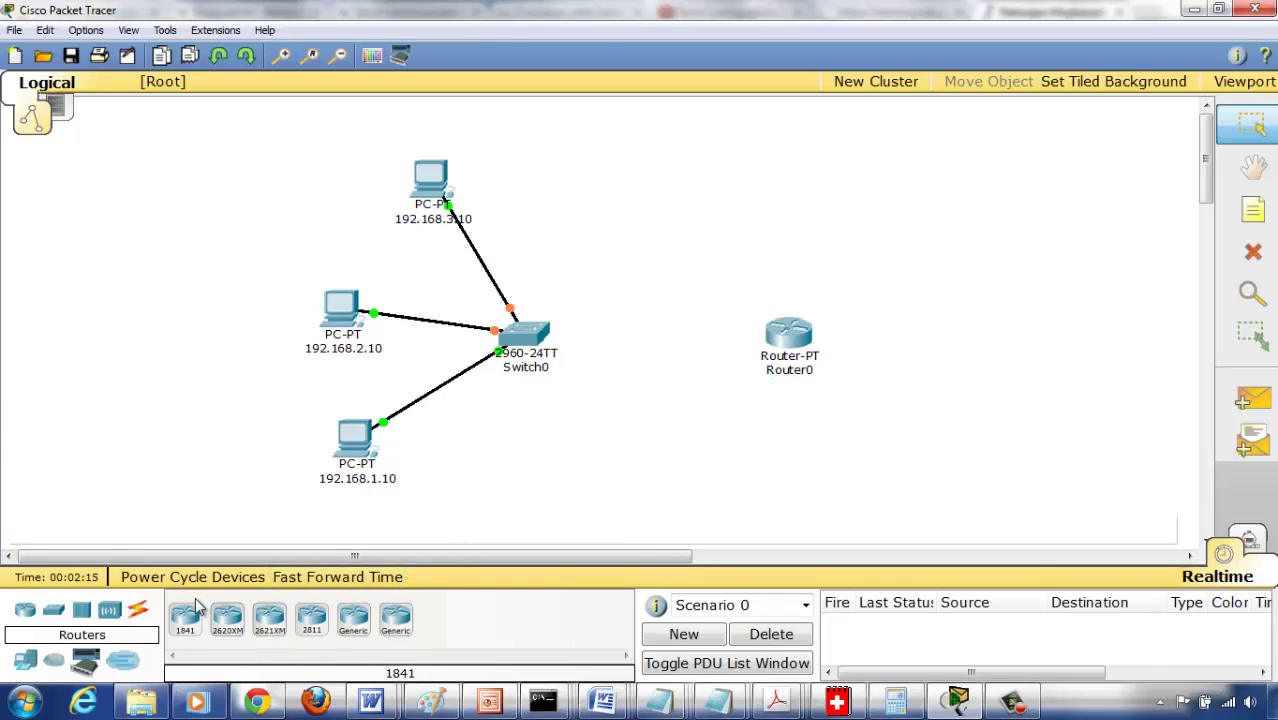
- Connect FastEthernet0/1 on Switch0 to FastEthernet0/0 on Router0 with a copper straight-through cable
click(138, 609)
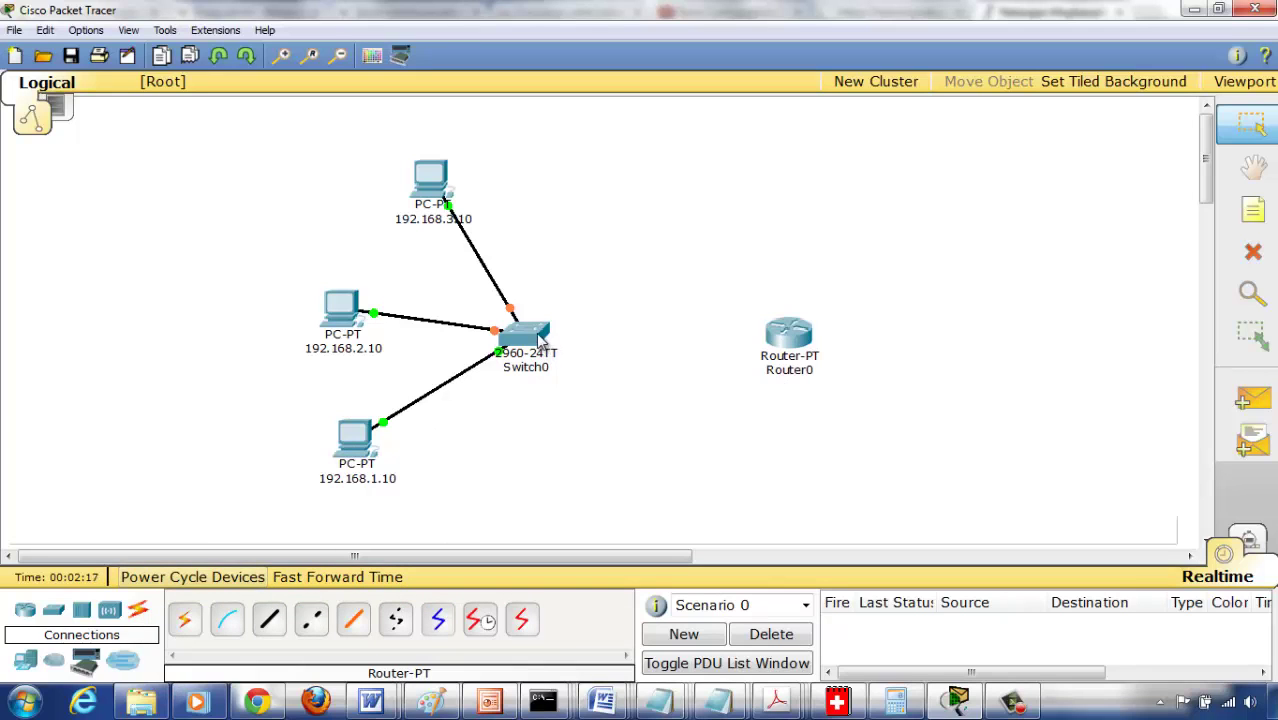
click(269, 619)
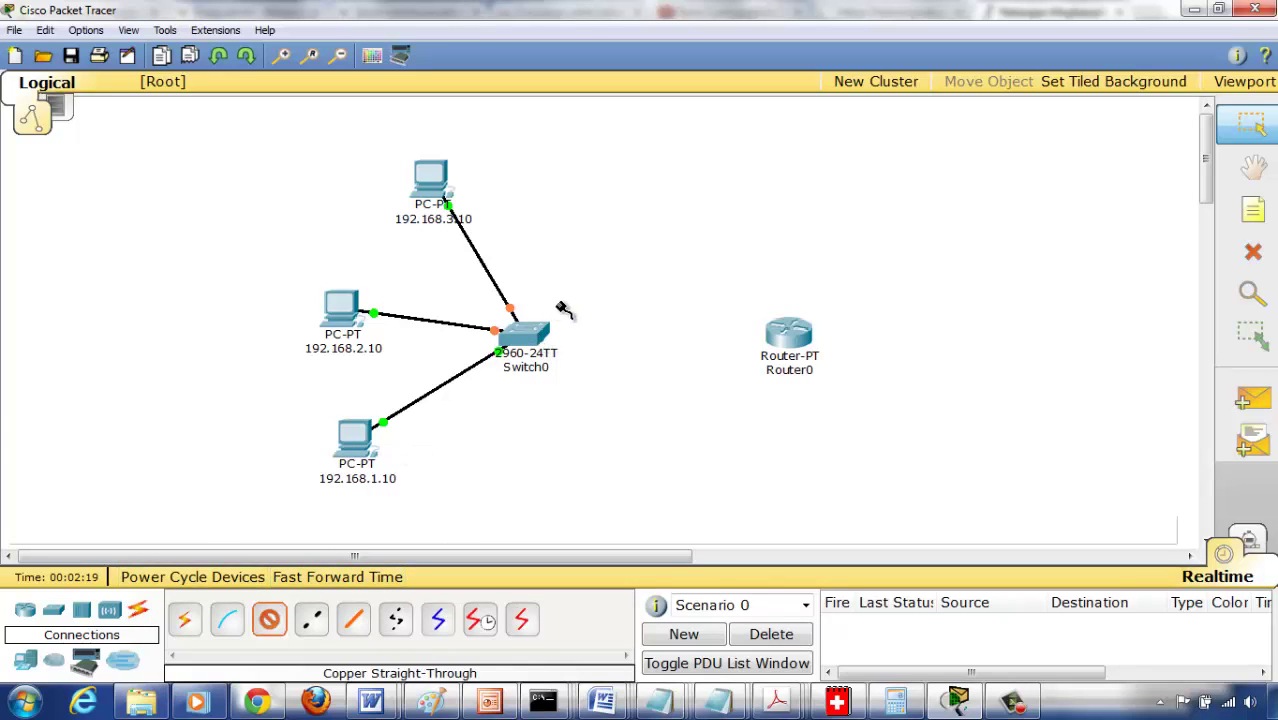
click(527, 336)
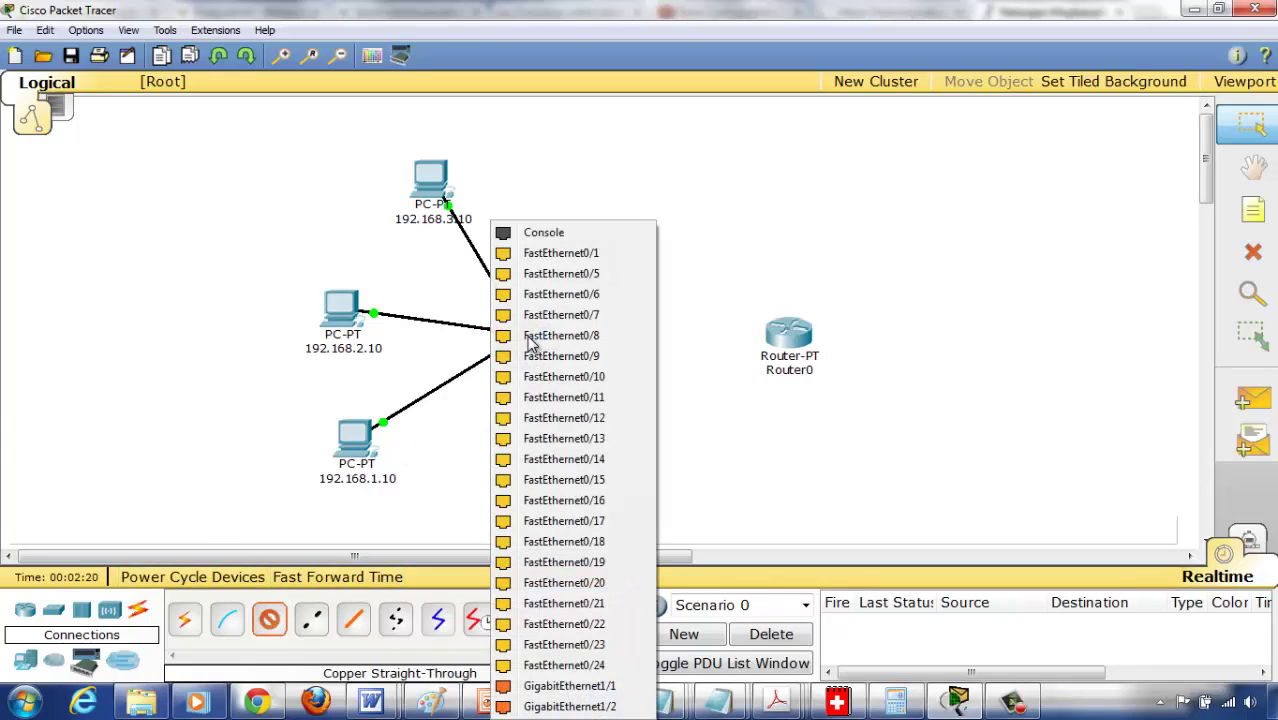
click(618, 263)
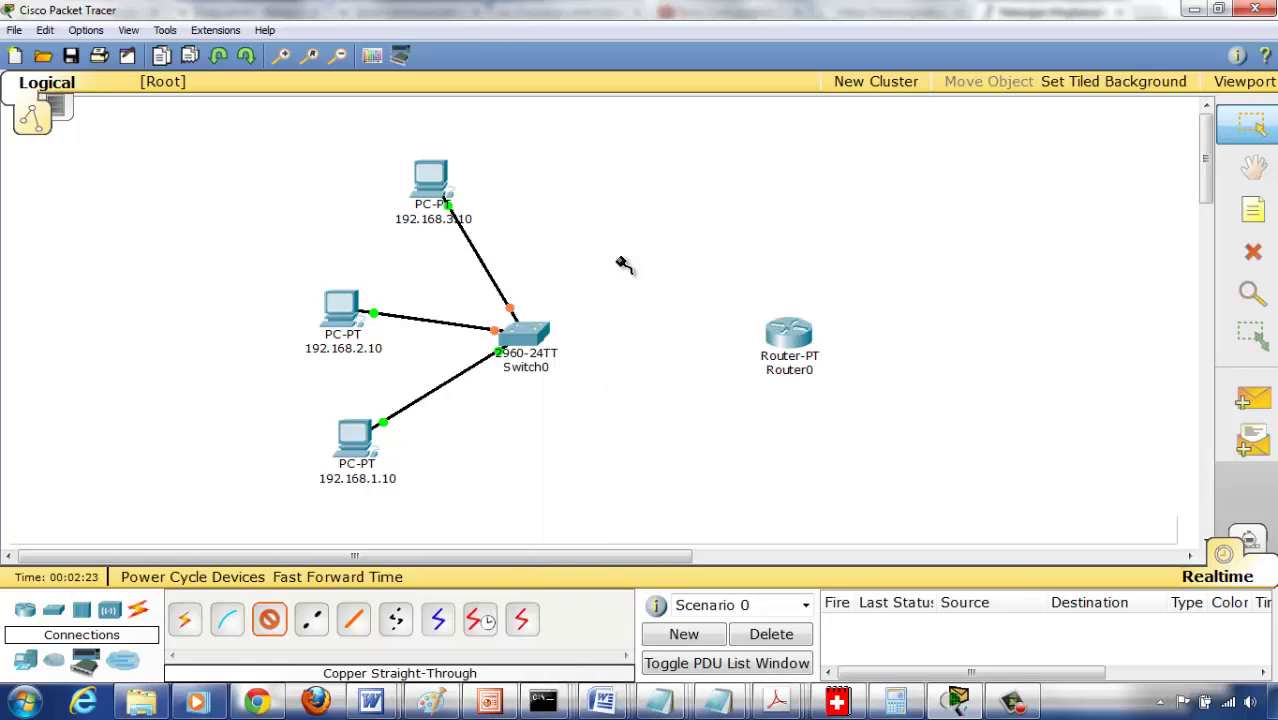
click(790, 338)
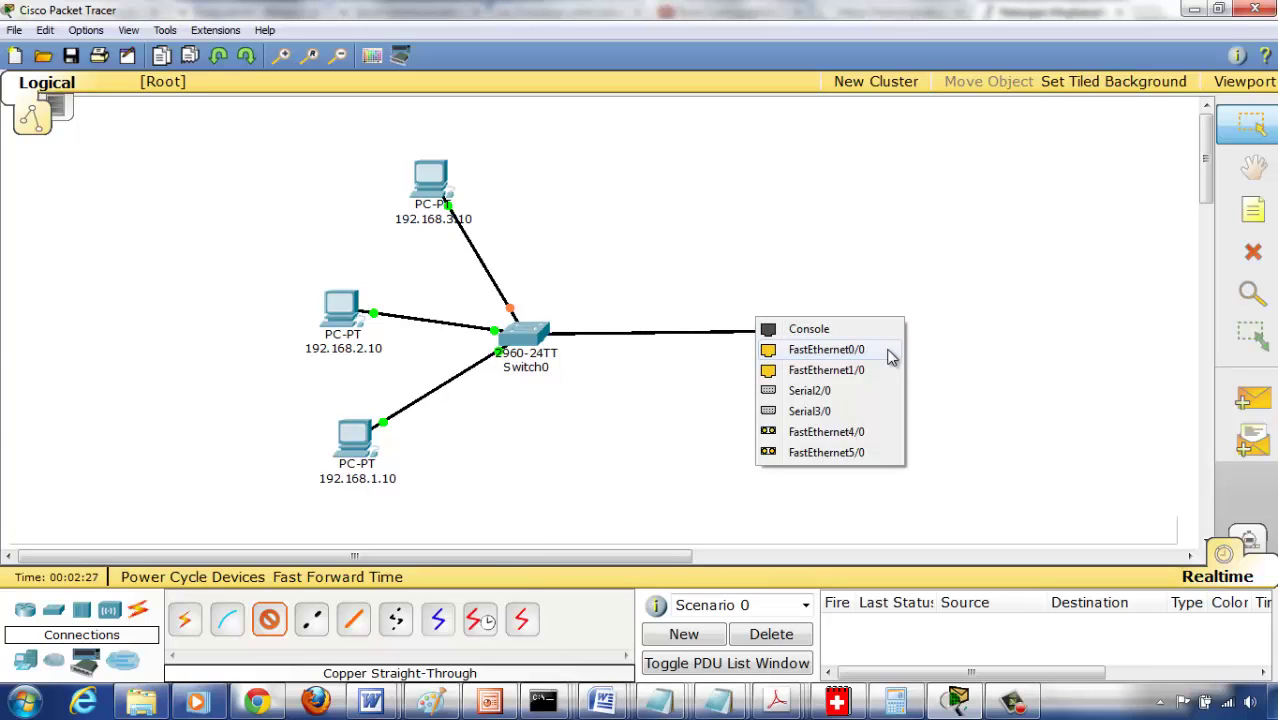
click(826, 350)
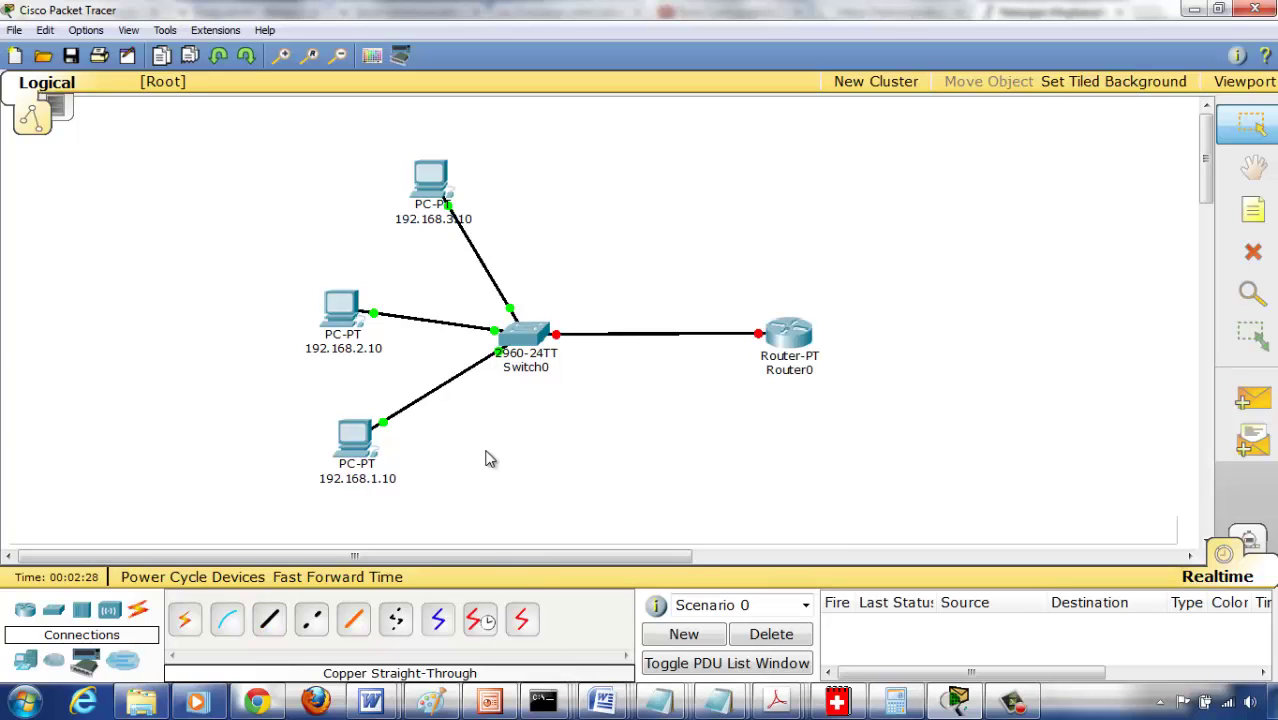
- Open Switch0's configuration and set its FastEthernet0/1 port to Trunk mode
click(541, 341)
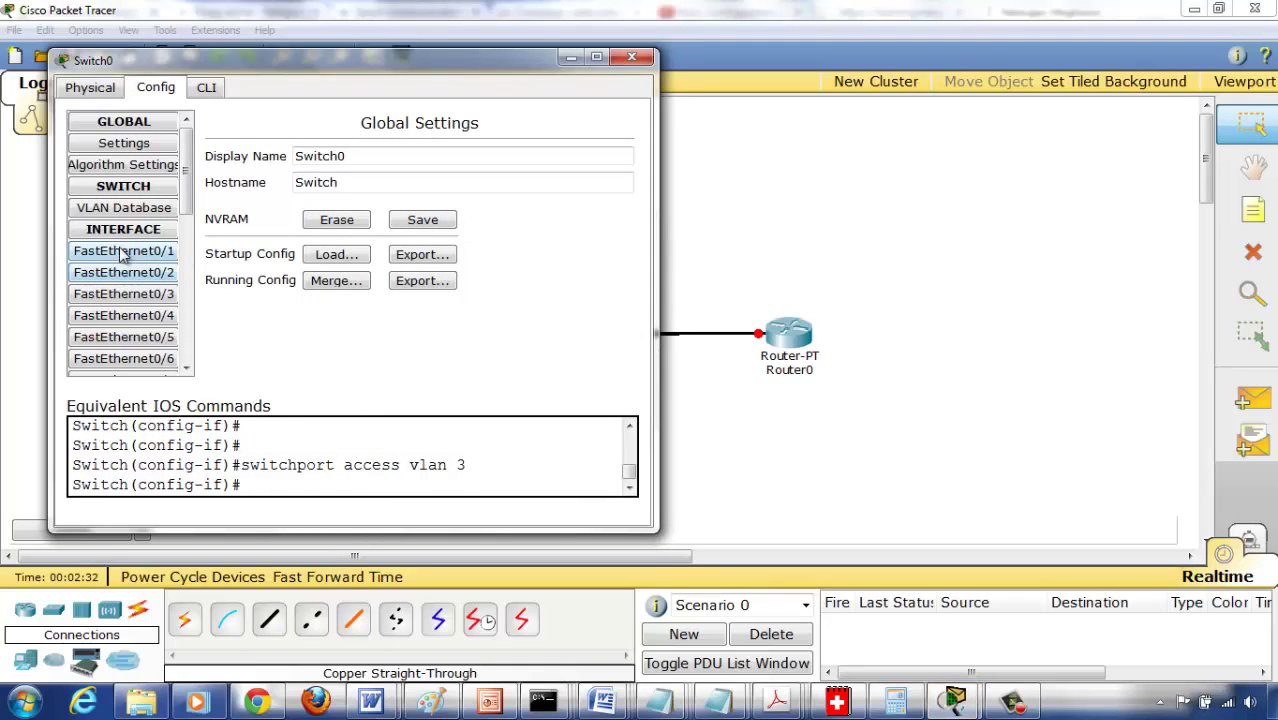
click(120, 252)
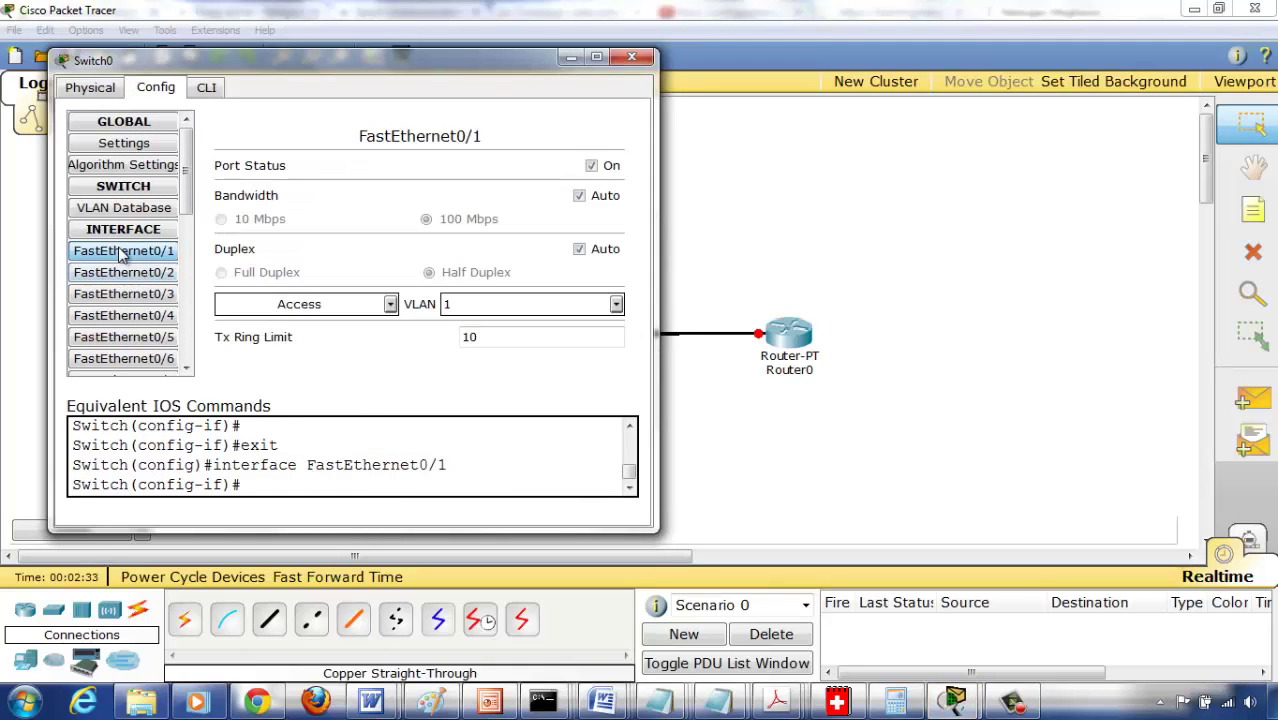
click(392, 308)
click(357, 327)
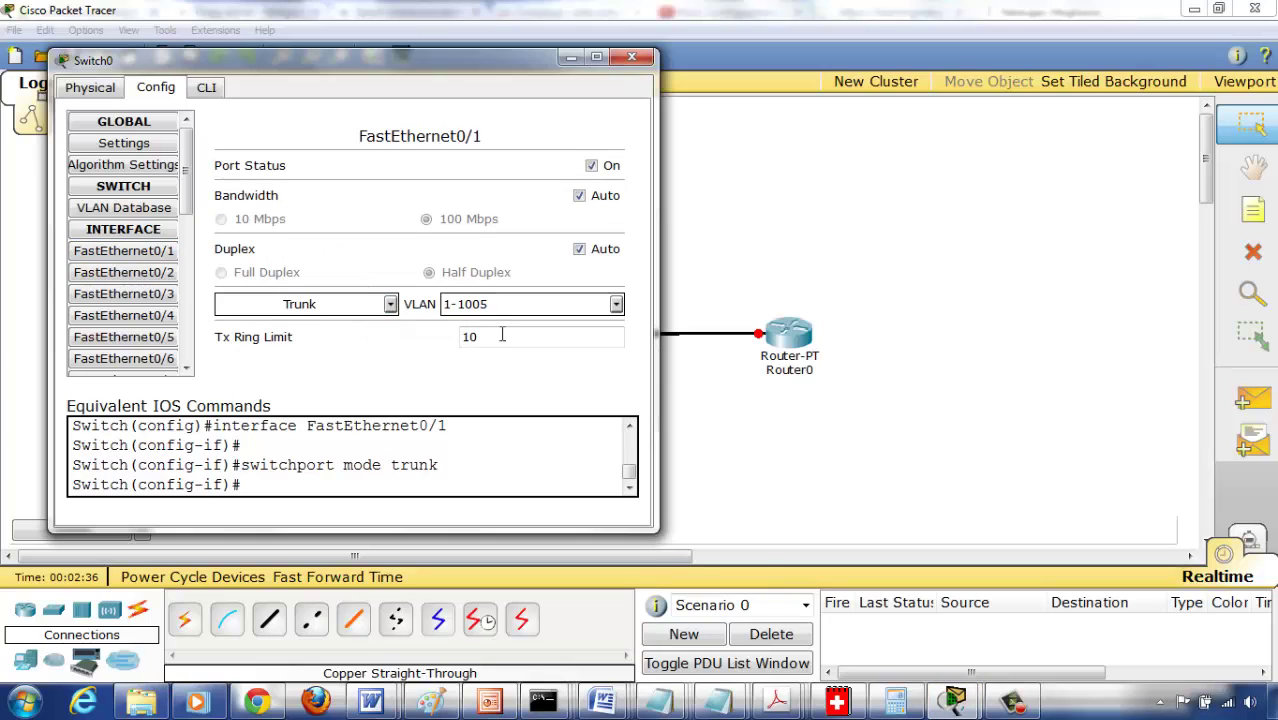
- Remove VLANs 1002, 1003, 1004 and 1005 from the VLANs allowed on the FastEthernet0/1 trunk and close the switch configuration
click(616, 304)
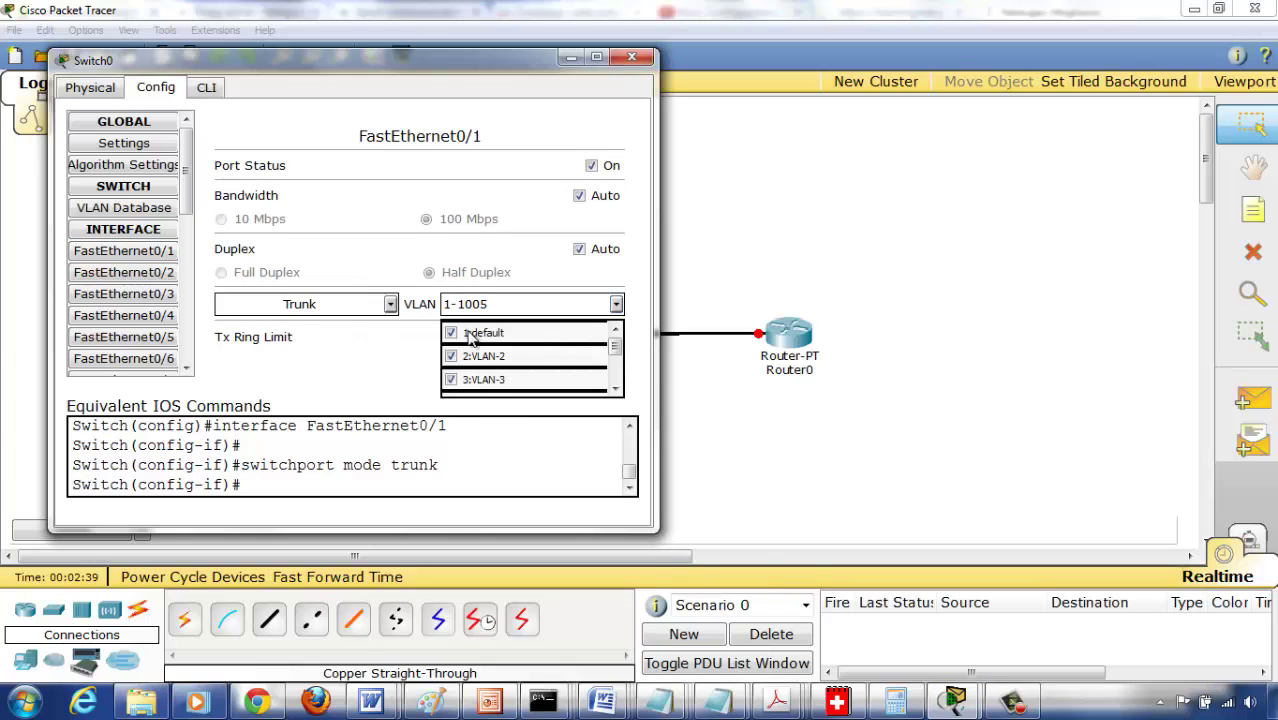
click(616, 390)
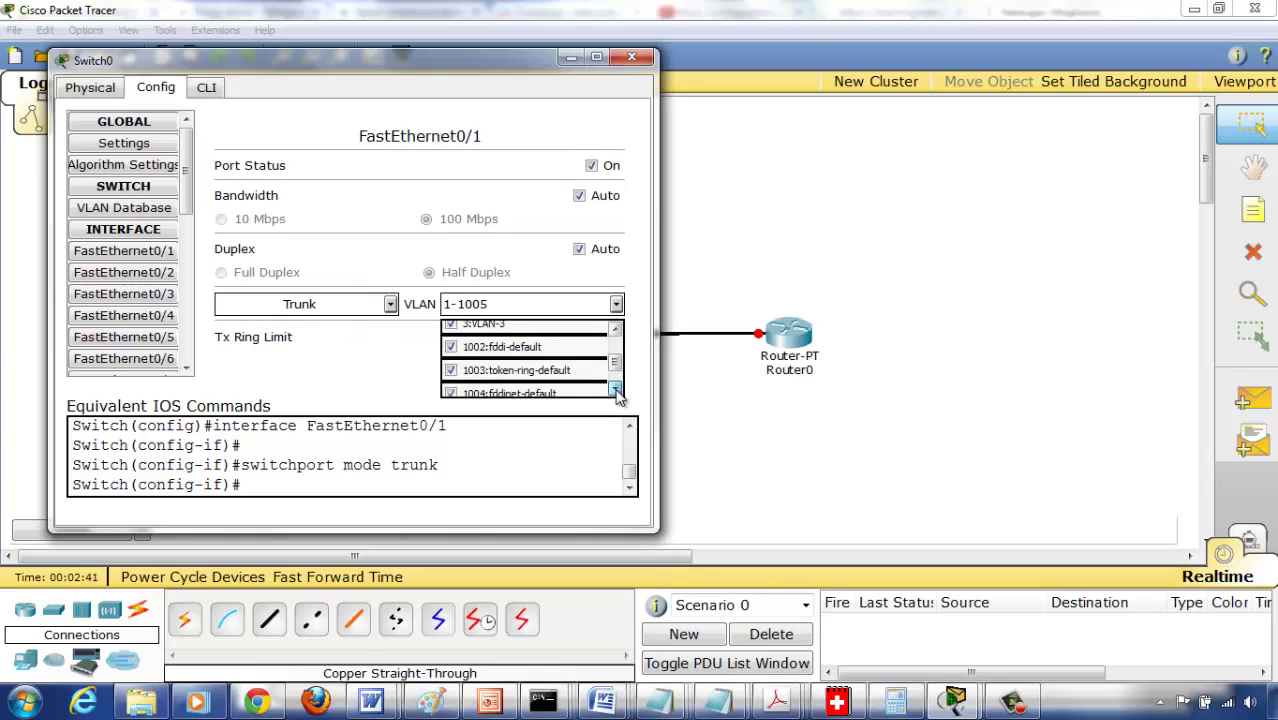
click(451, 347)
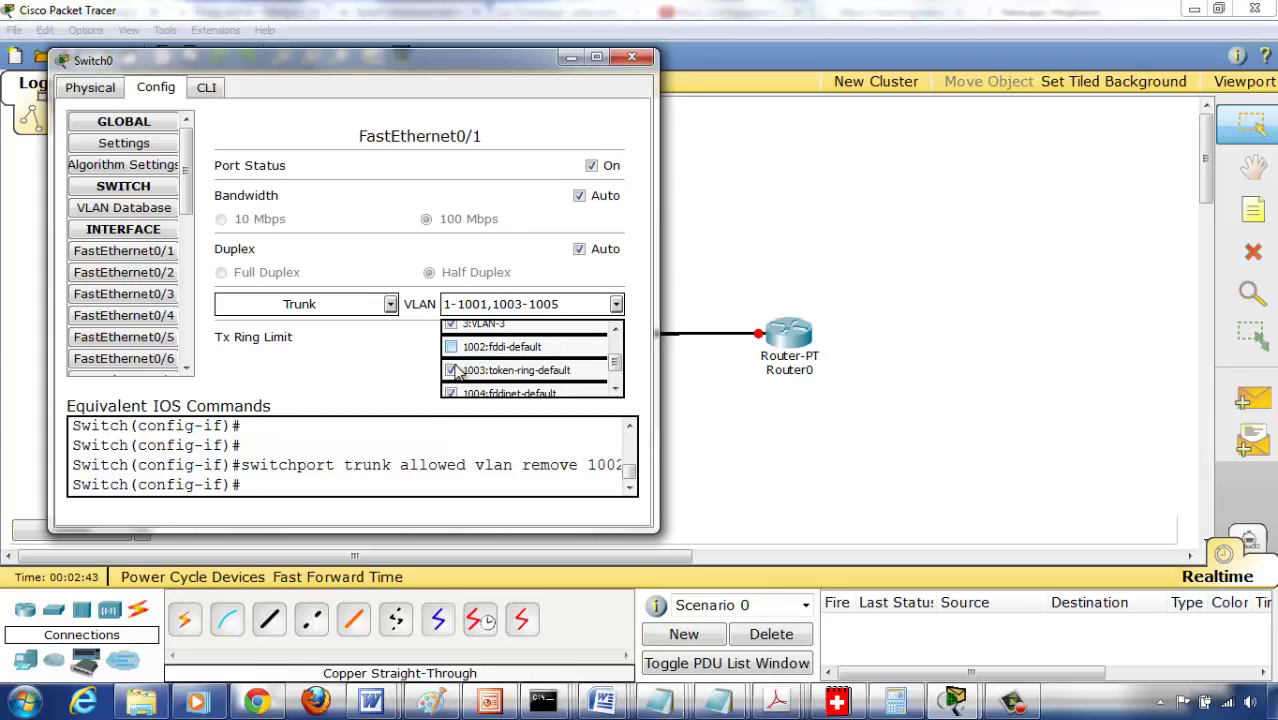
click(455, 372)
click(452, 392)
click(618, 393)
click(452, 386)
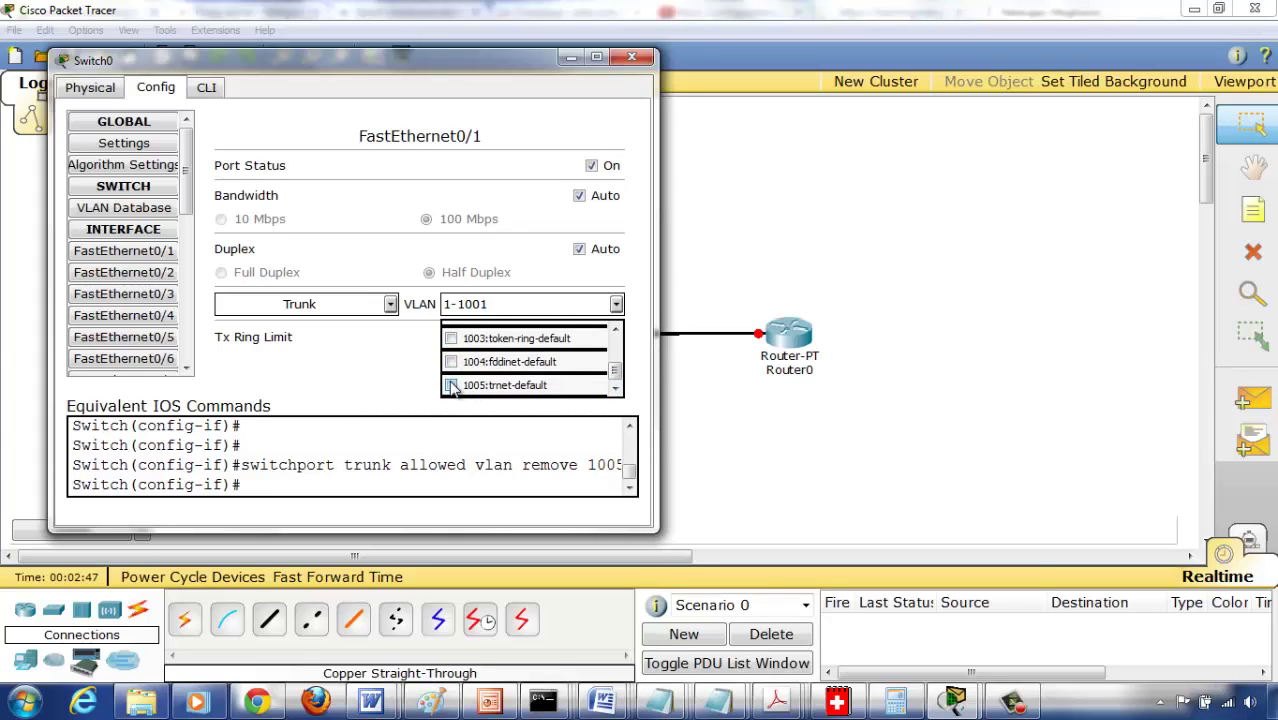
click(388, 369)
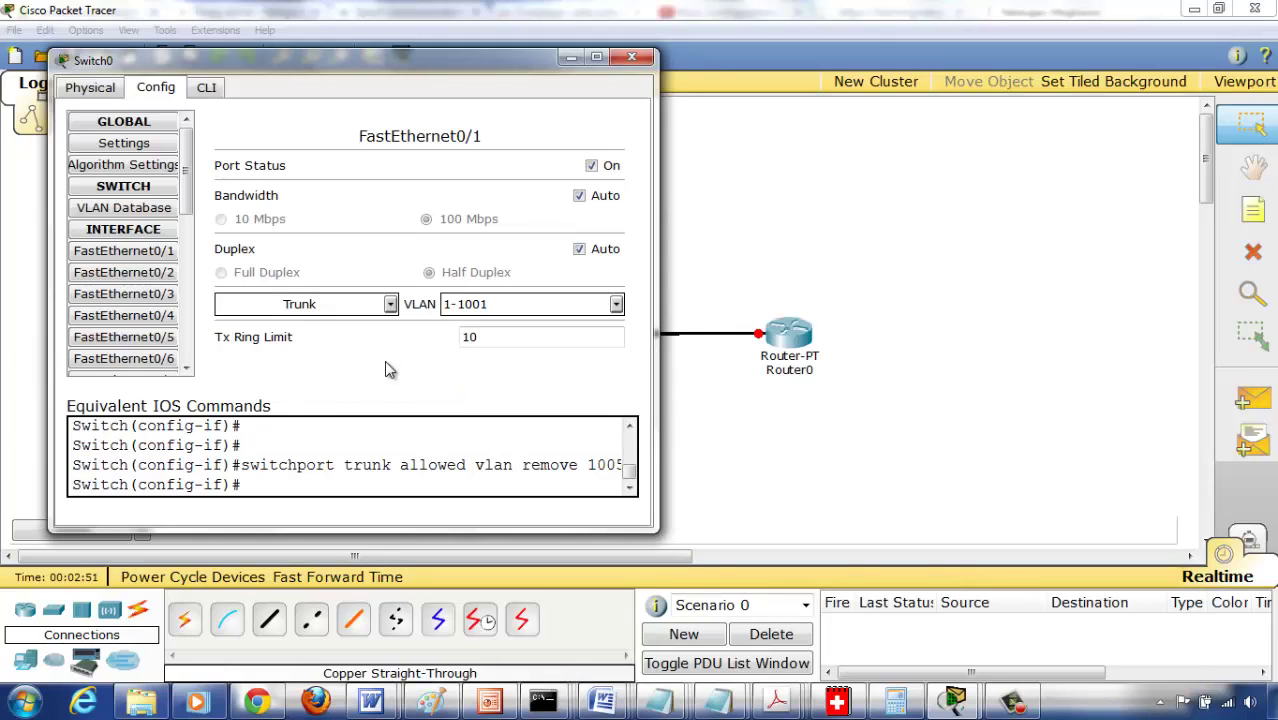
click(631, 59)
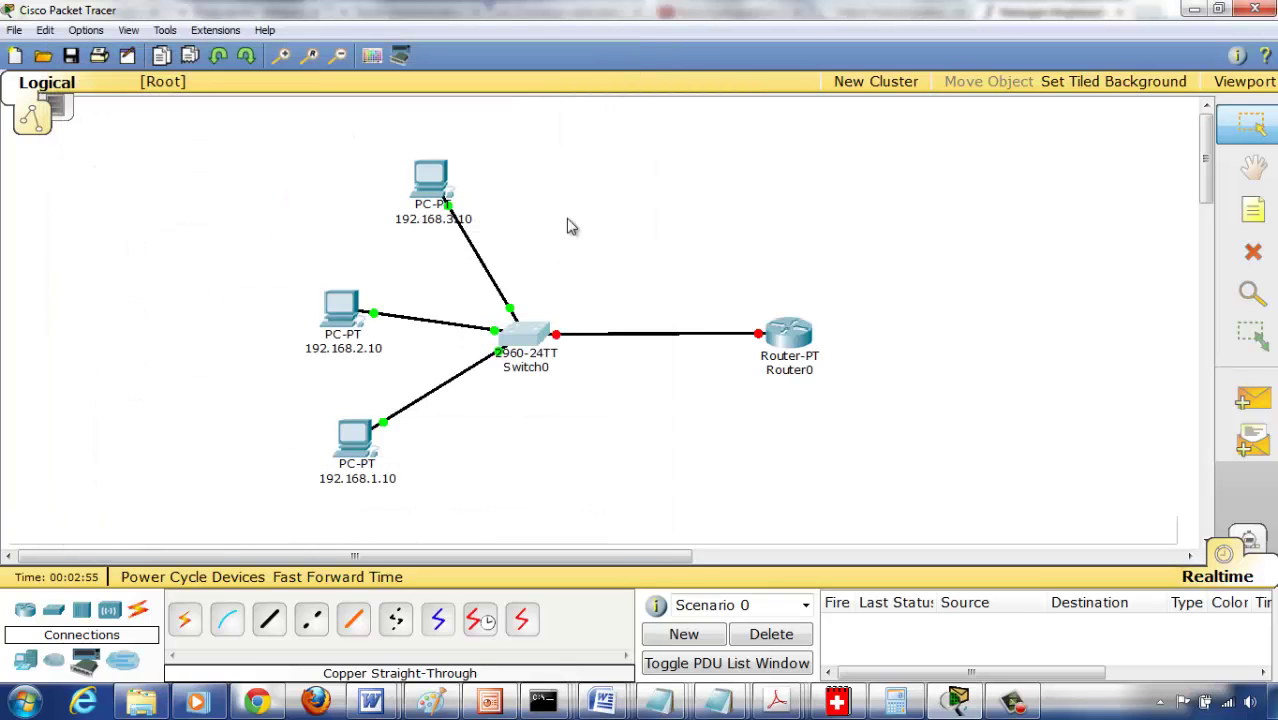
- Open Router0's command line interface and answer no to the initial configuration dialog
click(792, 342)
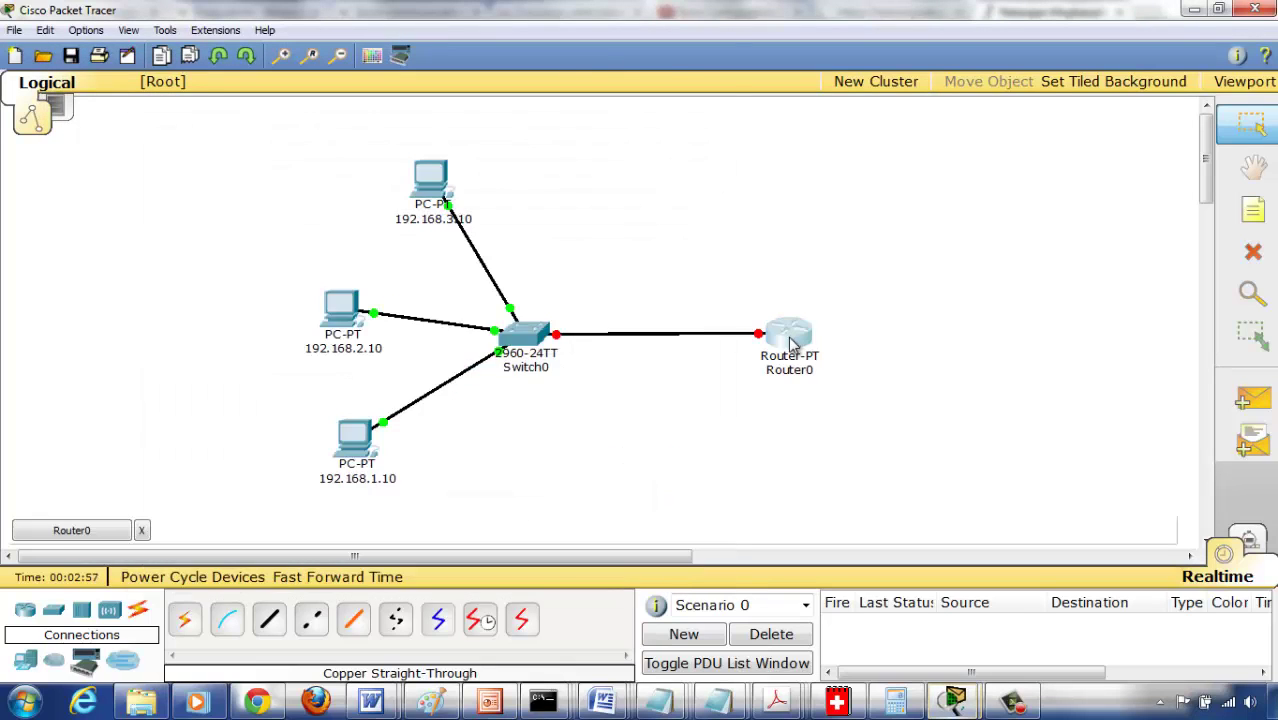
click(72, 531)
drag(240, 135, 970, 82)
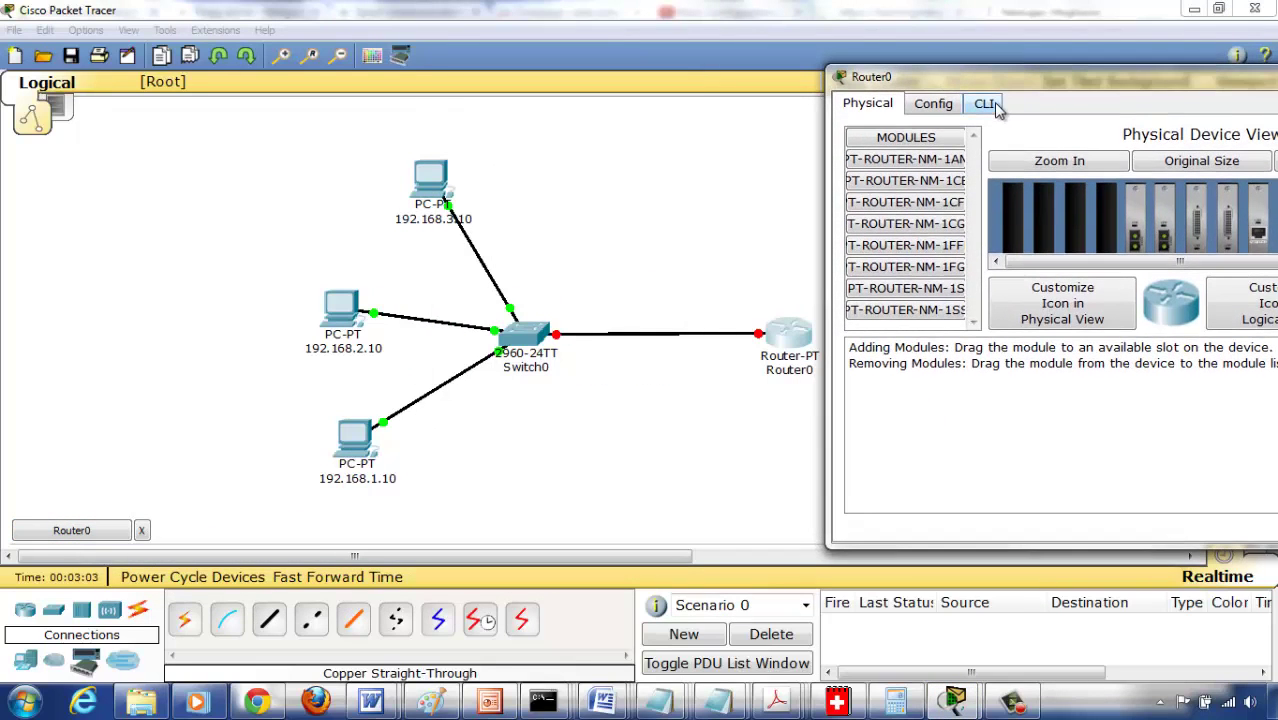
click(985, 104)
drag(1006, 79, 298, 84)
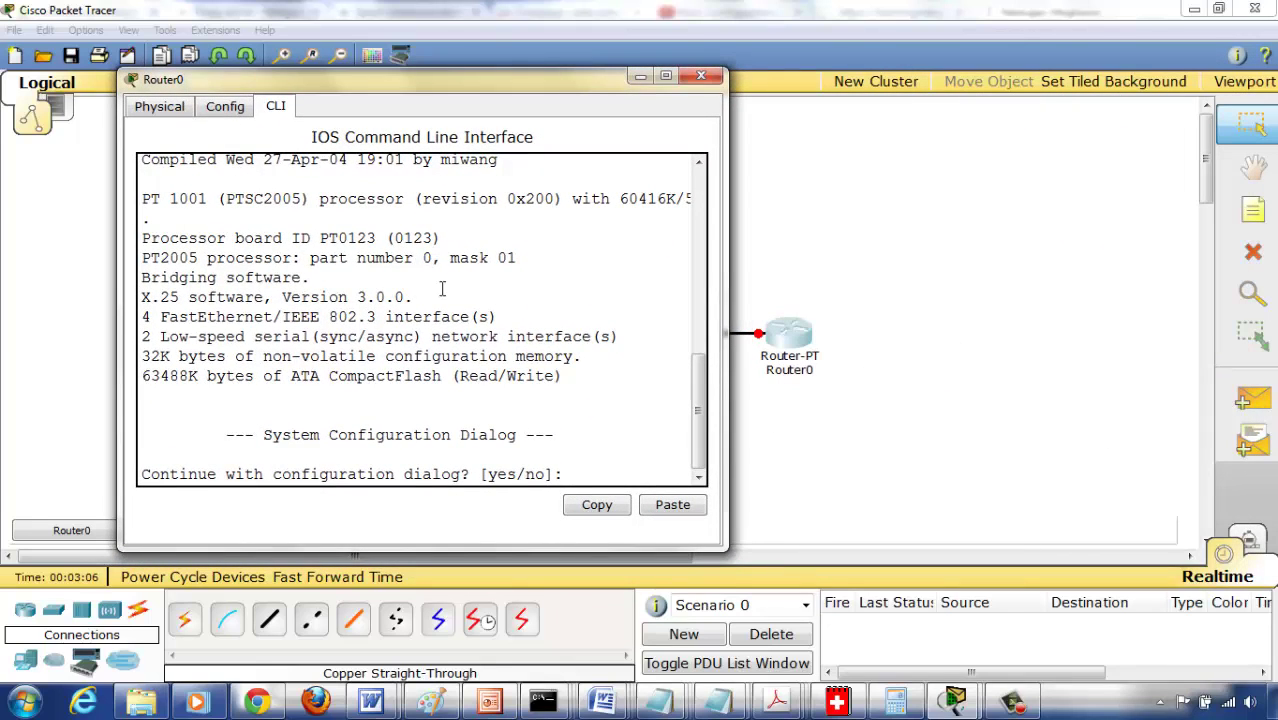
text(no)
key(Return)
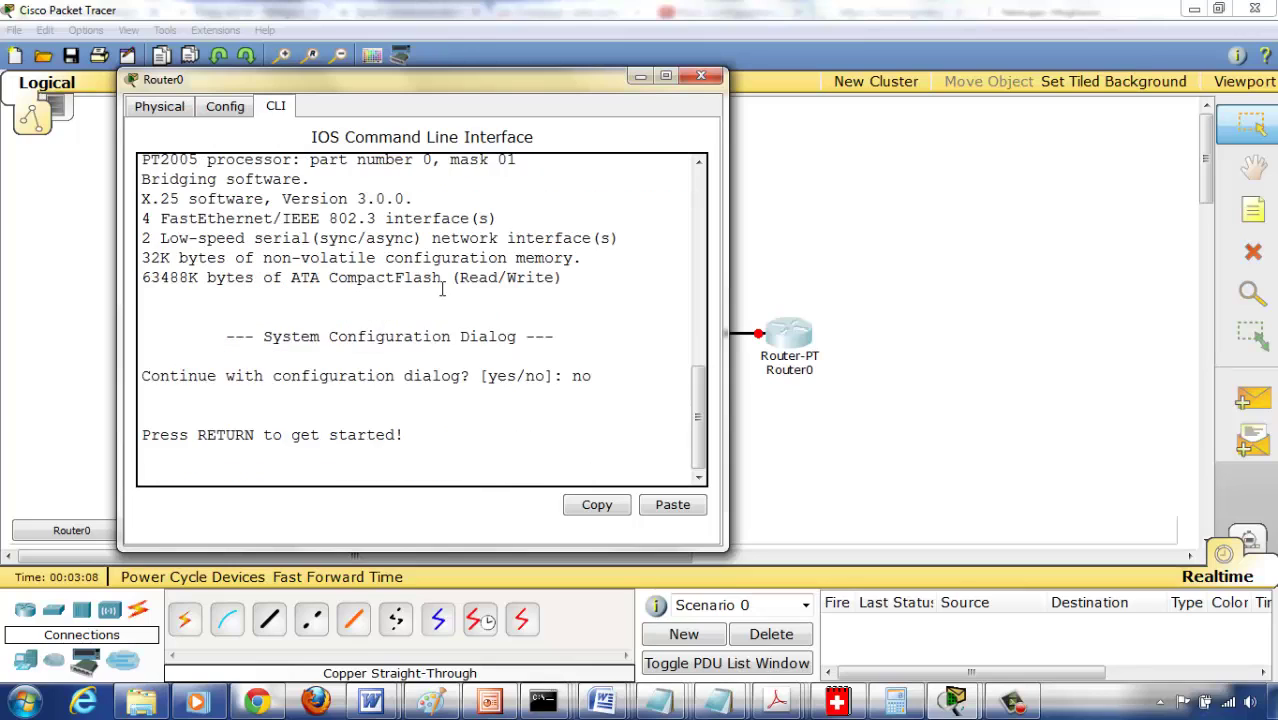
key(Return)
- Enter privileged mode with enable, then global configuration mode with config t on Router0
text(en)
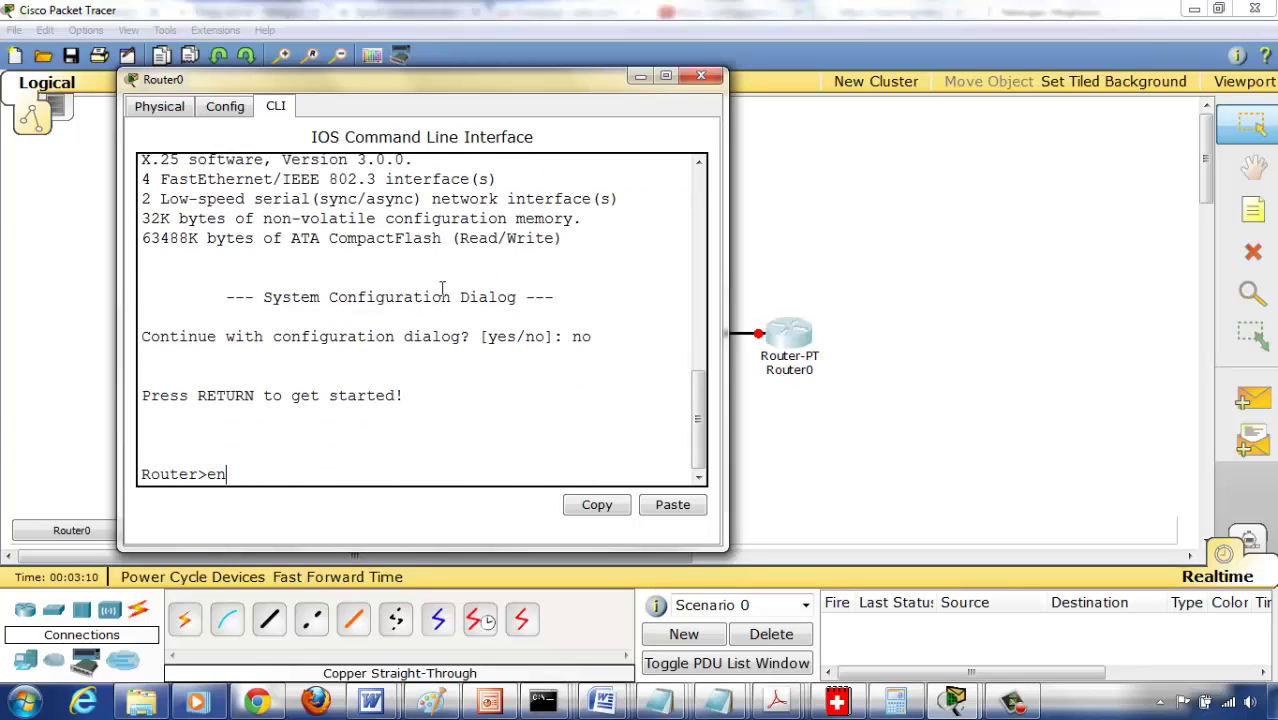
text(able)
key(Return)
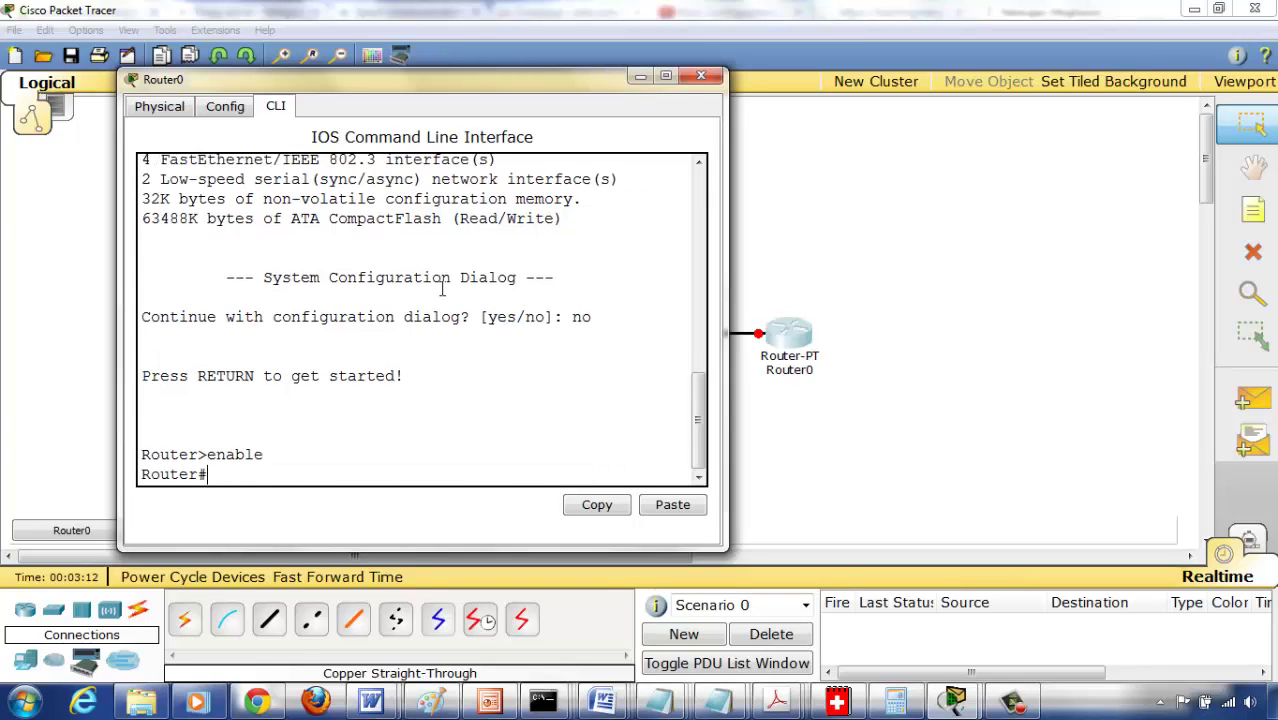
text(config t)
key(Return)
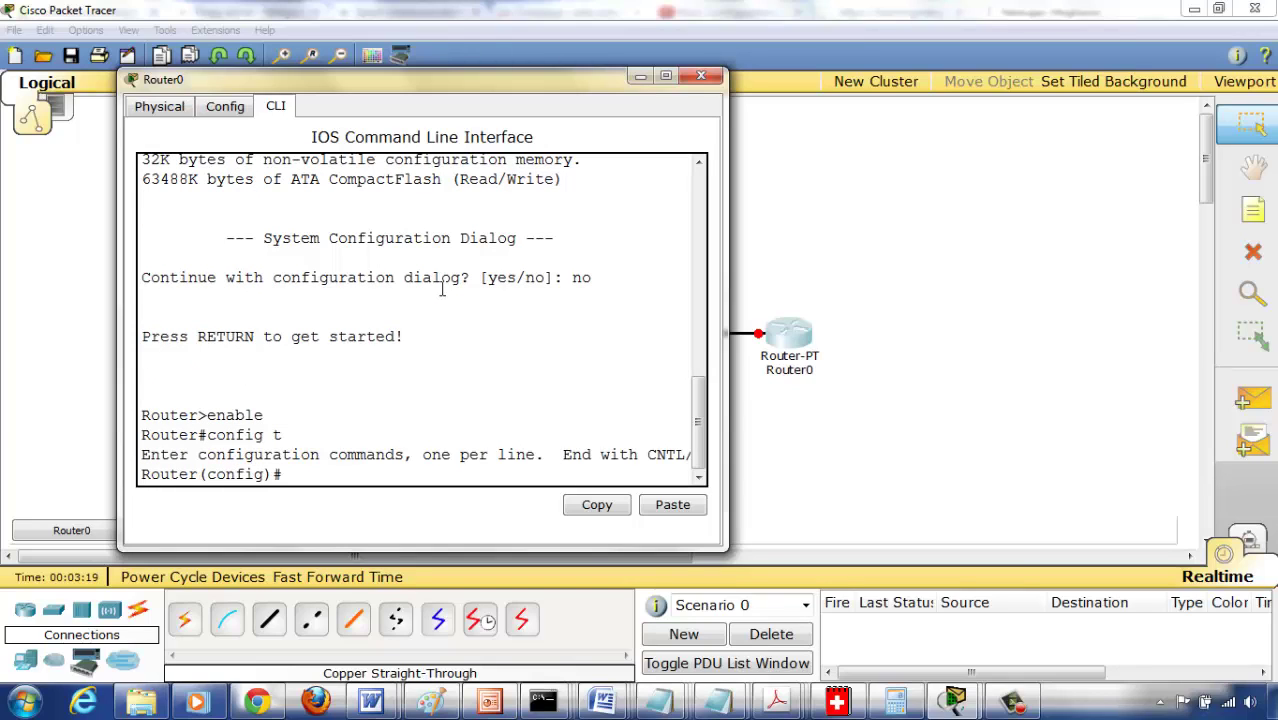
- Enter Router0's interface fa0/0 and create subinterface fa0/0.1 with int fa0/0.1
text(int fa0/0)
key(Return)
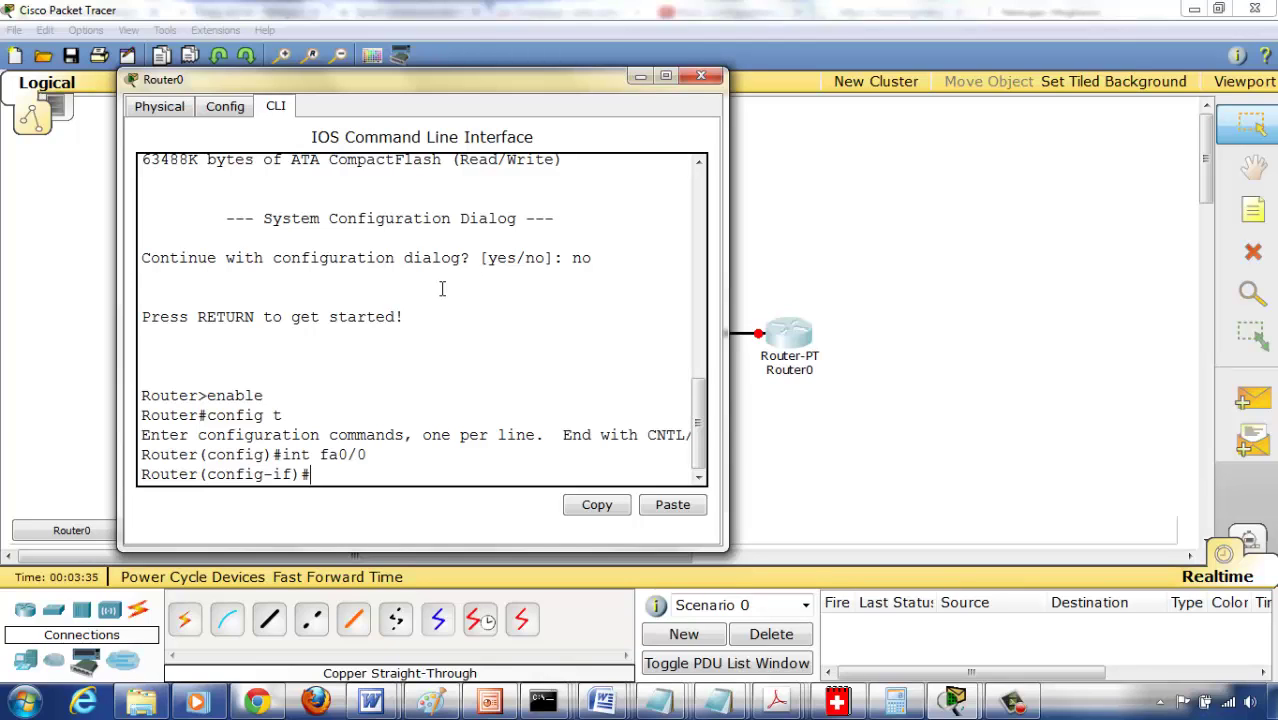
text(int fa0/0.1)
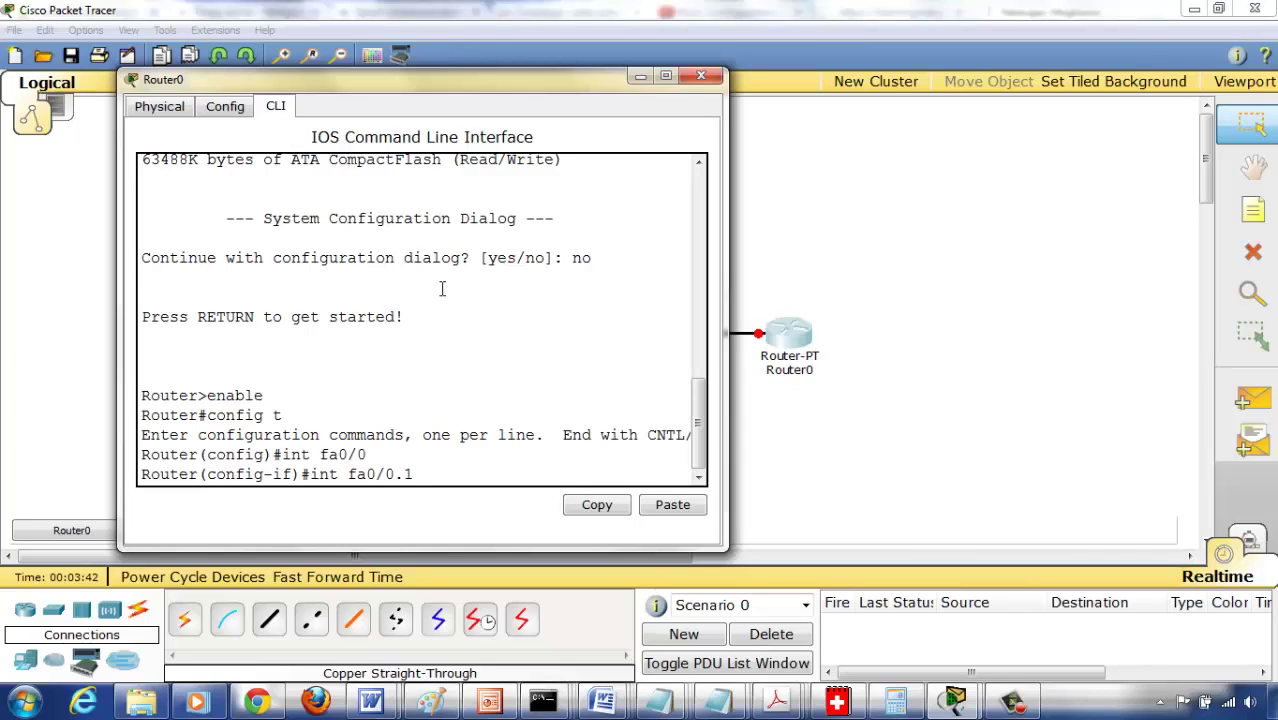
key(Return)
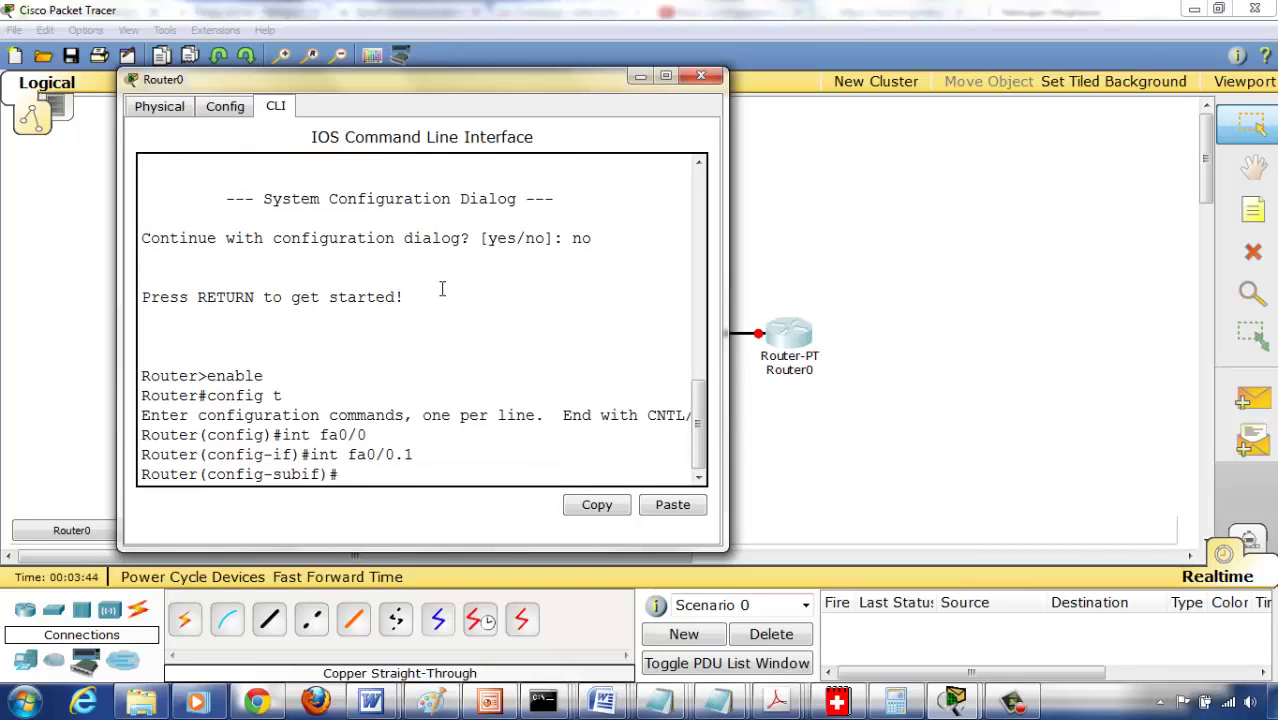
- Set subinterface fa0/0.1 to 802.1Q encapsulation for VLAN 1 with encapsulation dot1Q 1
text(encap)
key(Tab)
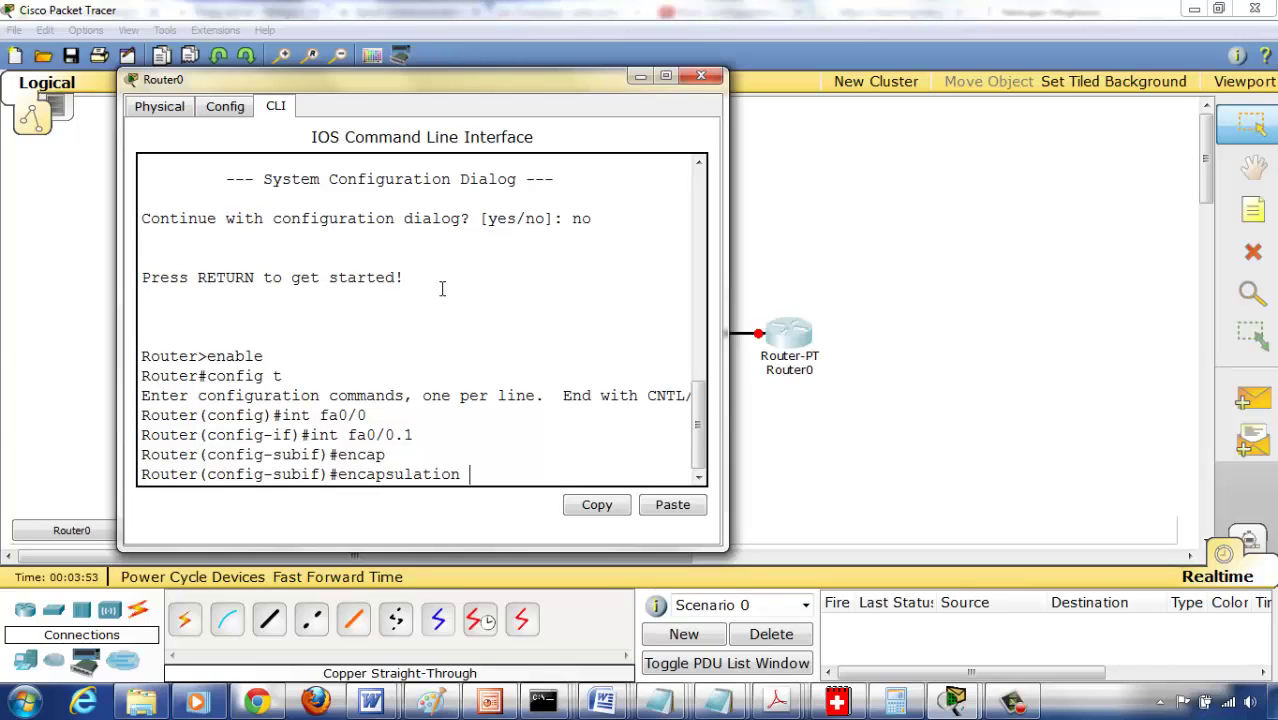
text(dot)
key(Tab)
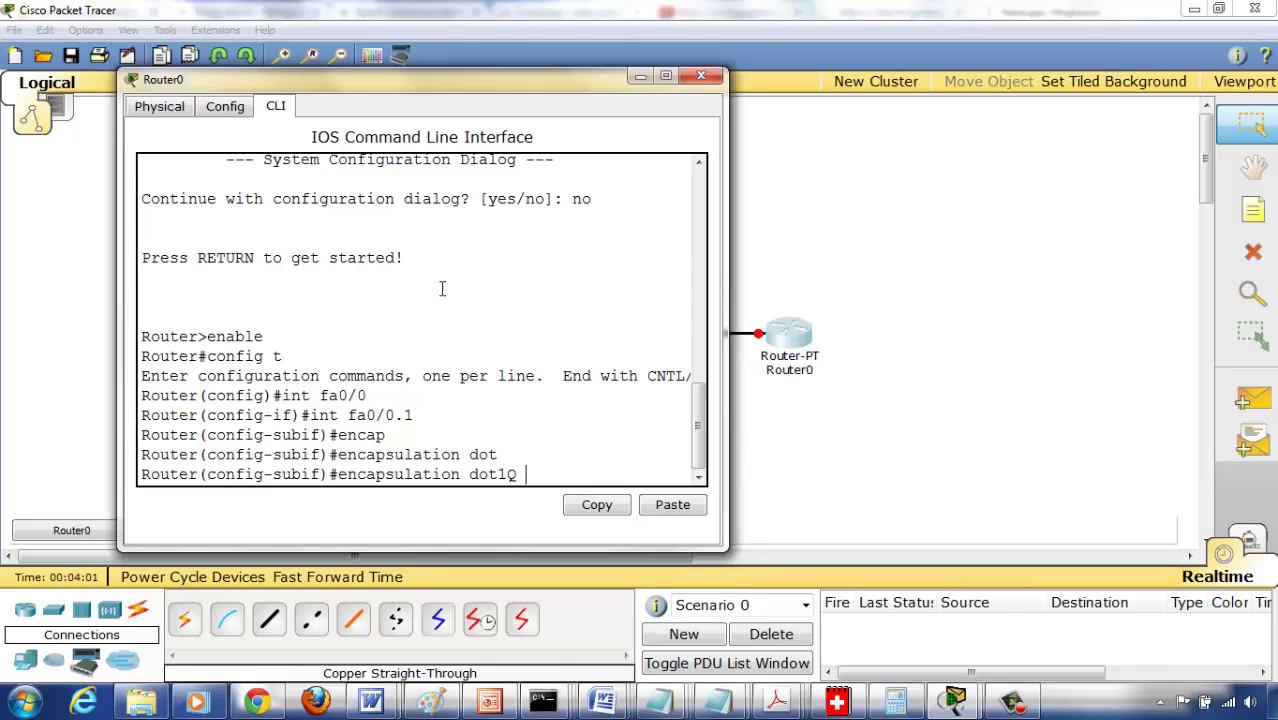
text(1)
key(Return)
- Assign IP address 192.168.1.1 with mask 255.255.255.0 to subinterface fa0/0.1 and exit to global configuration mode
text(ip address )
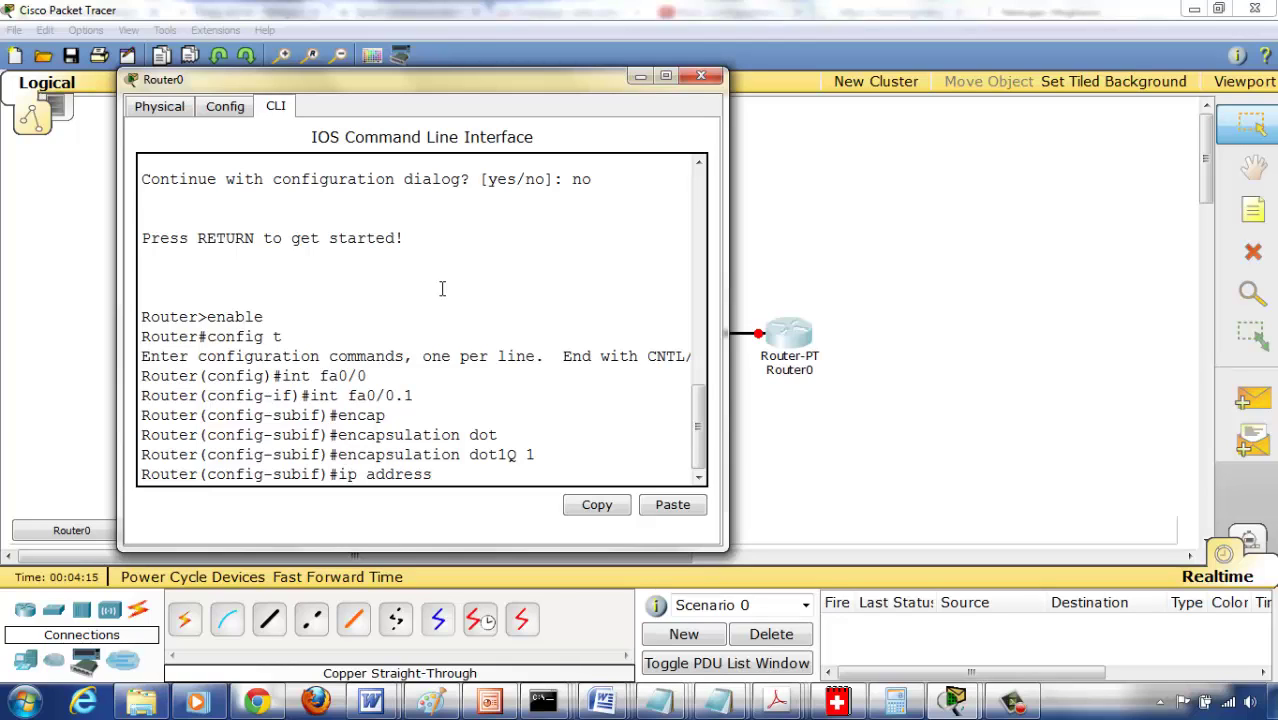
text(192.168.1.1)
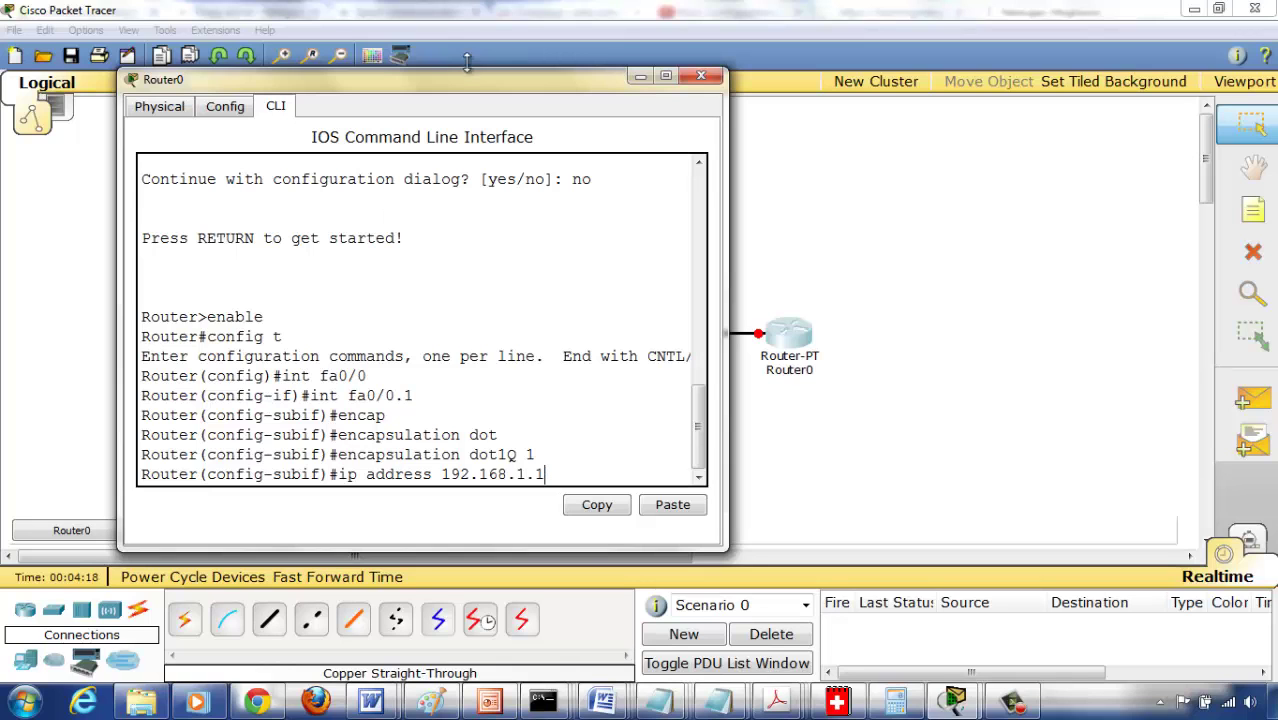
drag(426, 95, 519, 105)
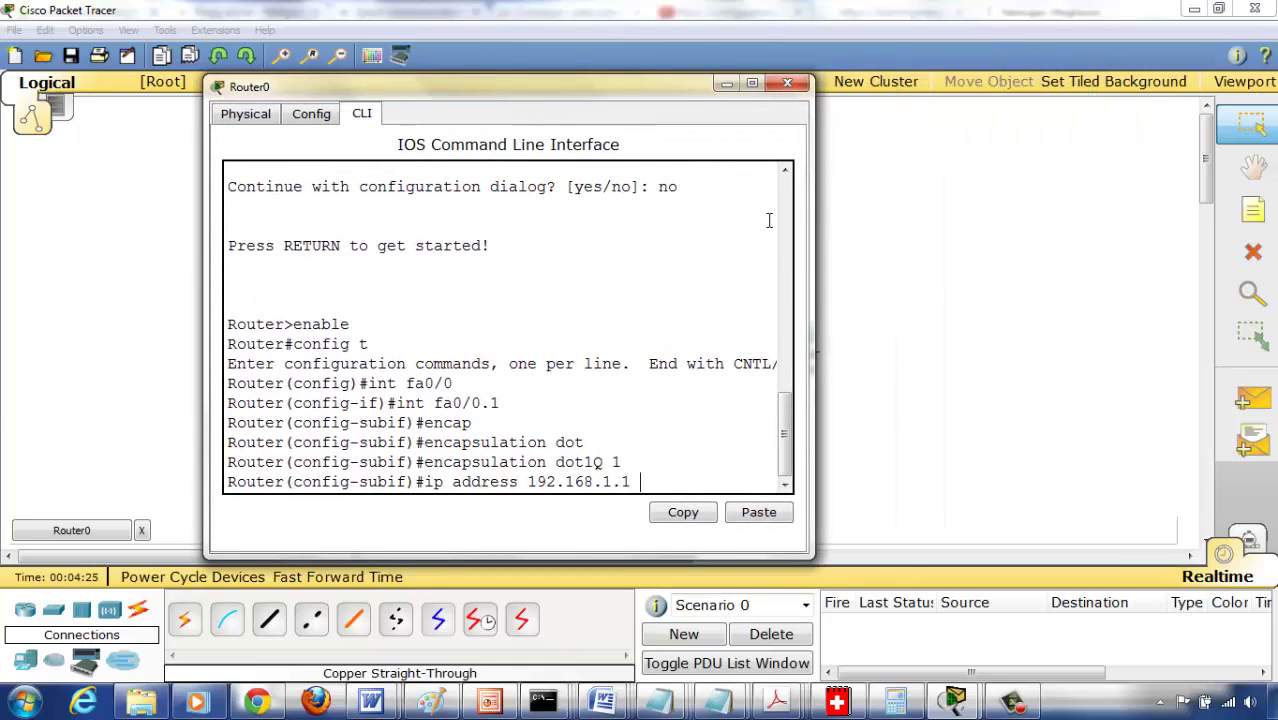
drag(813, 290, 901, 285)
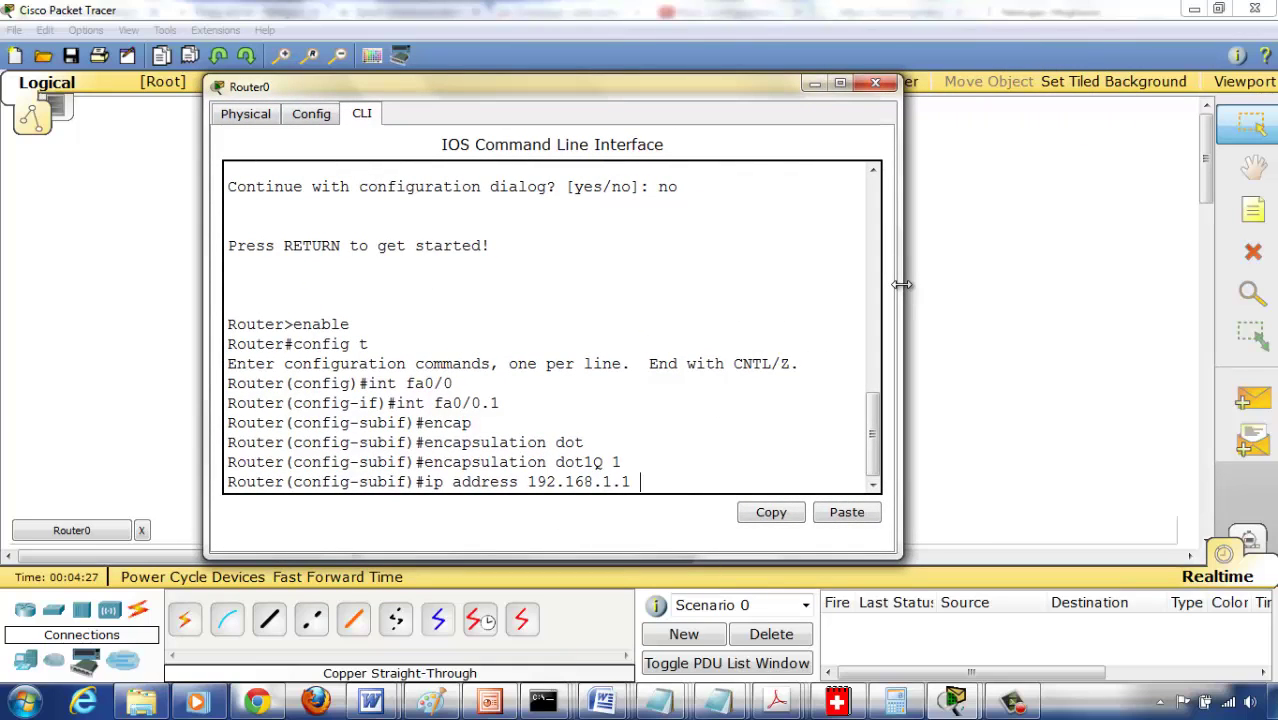
text(255.255.255.0)
key(Return)
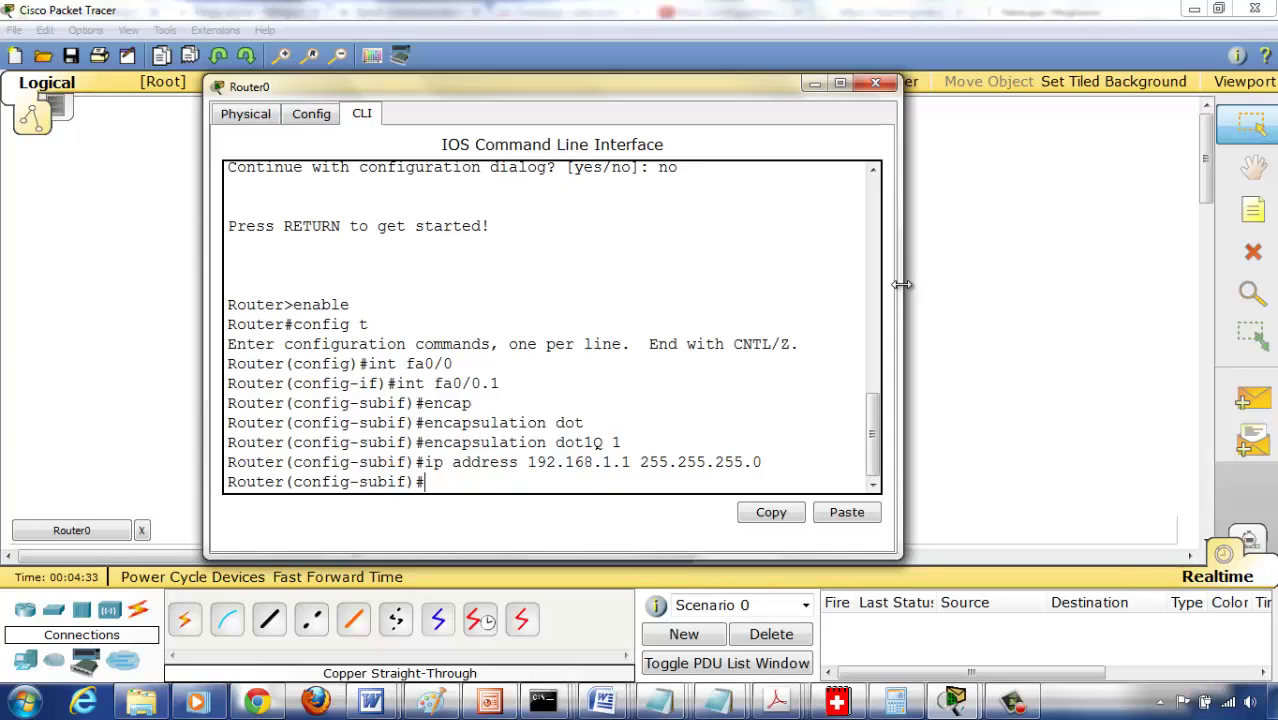
text(exit)
key(Return)
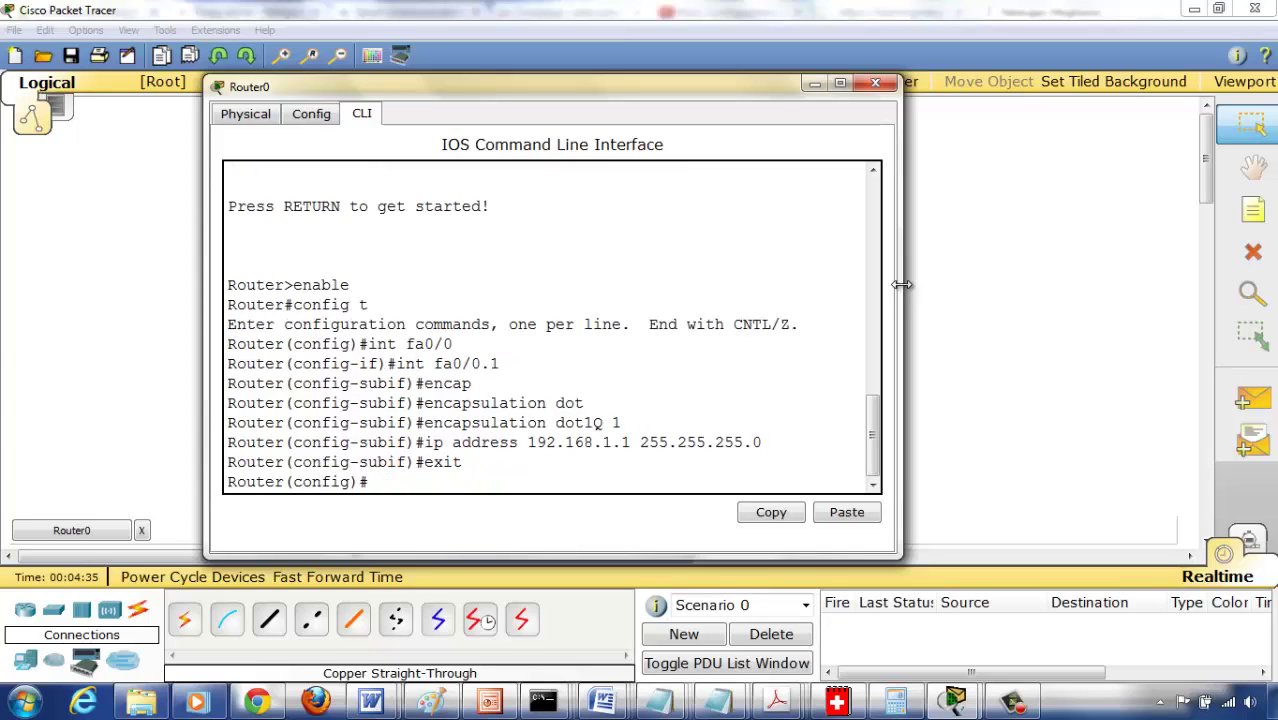
- Create subinterface fa0/0.2 on Router0 and set its encapsulation to dot1Q 2
text(int fa0/0.2)
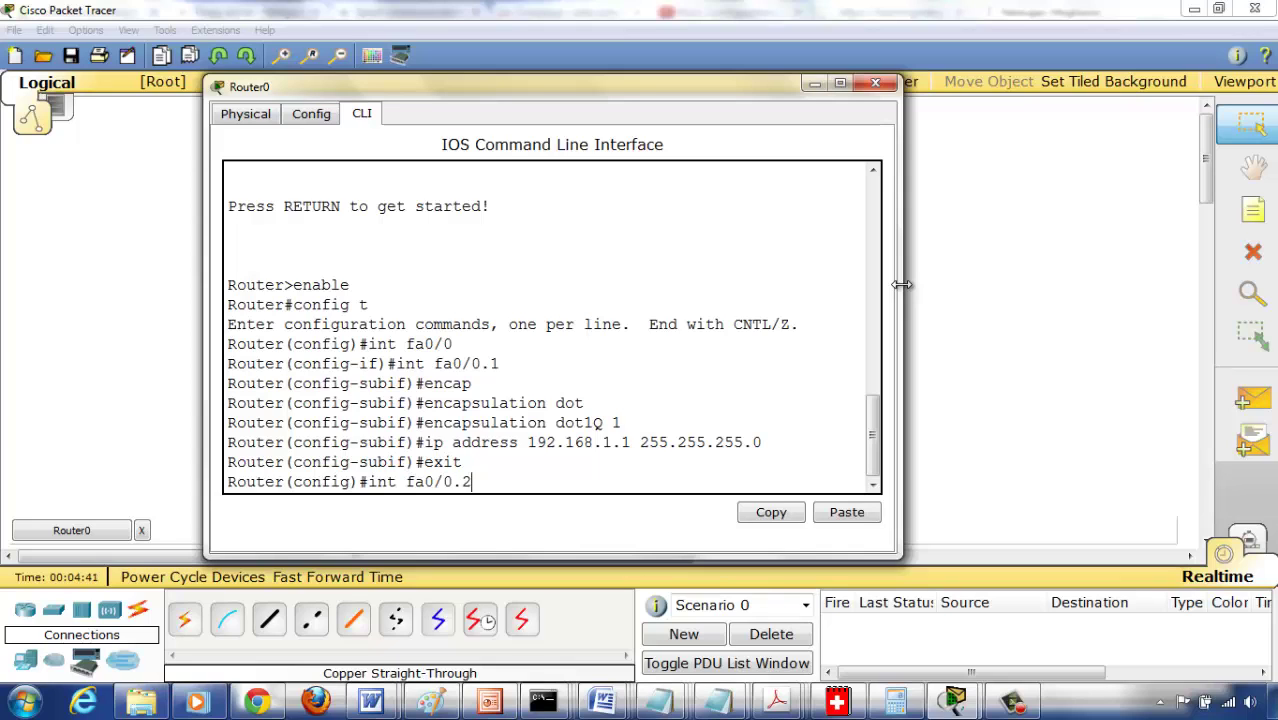
key(Return)
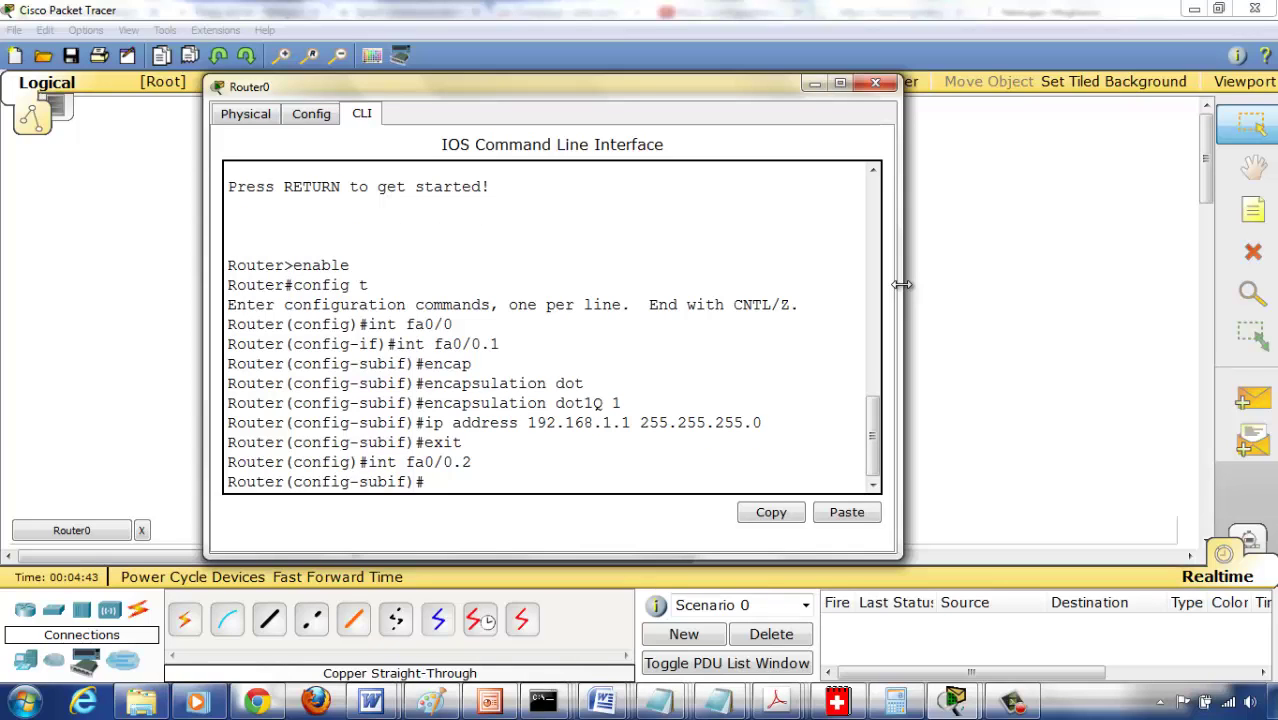
text(enca)
key(Tab)
text(dotq!)
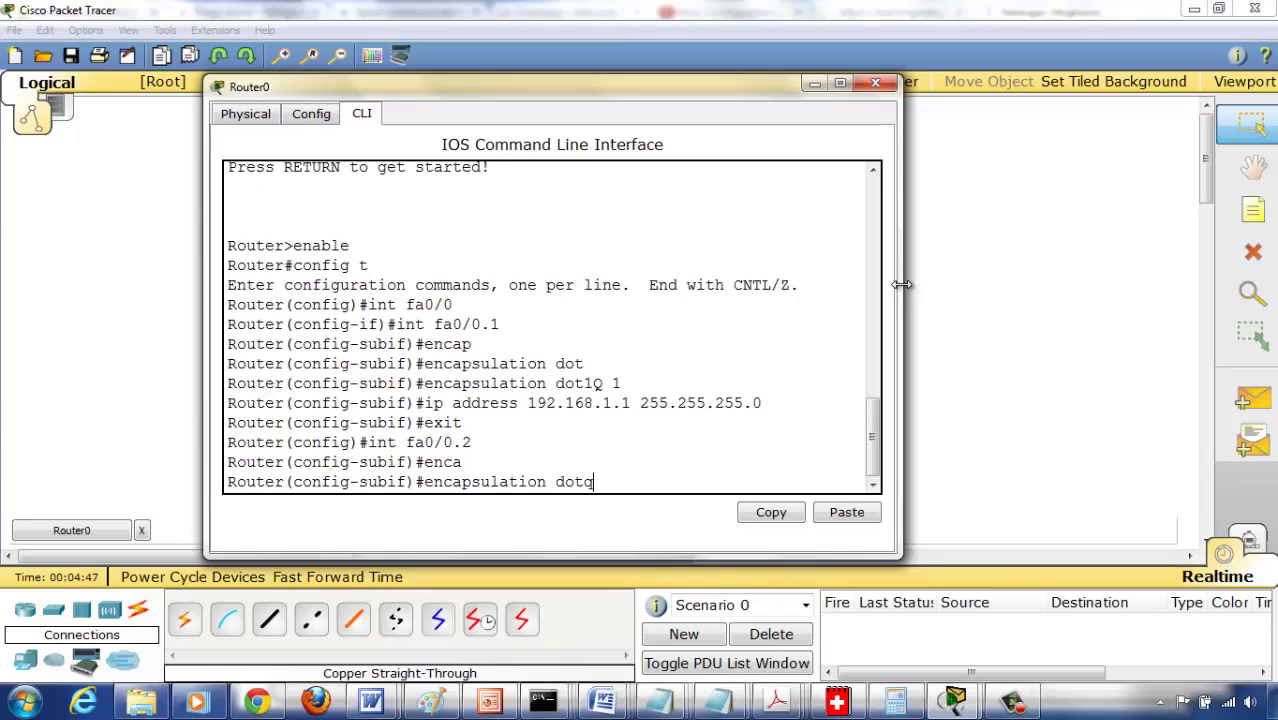
key(BackSpace)
key(BackSpace)
key(Tab)
key(BackSpace)
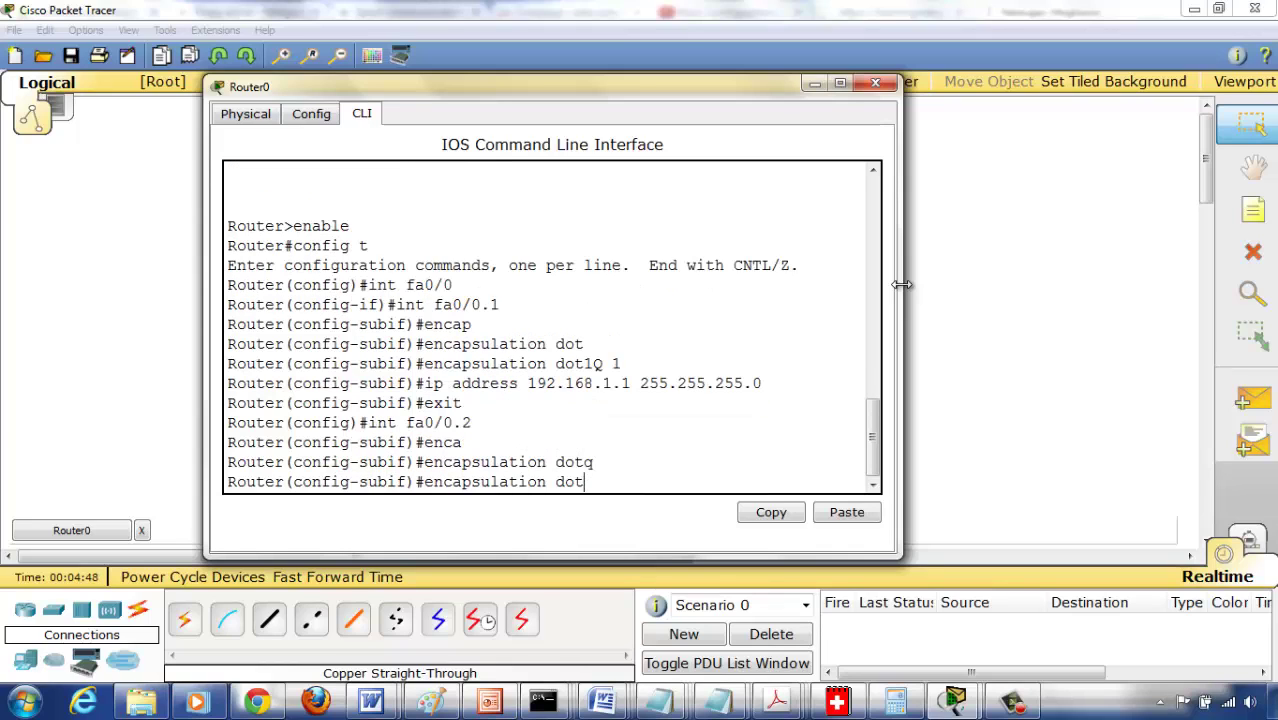
text(1)
key(Tab)
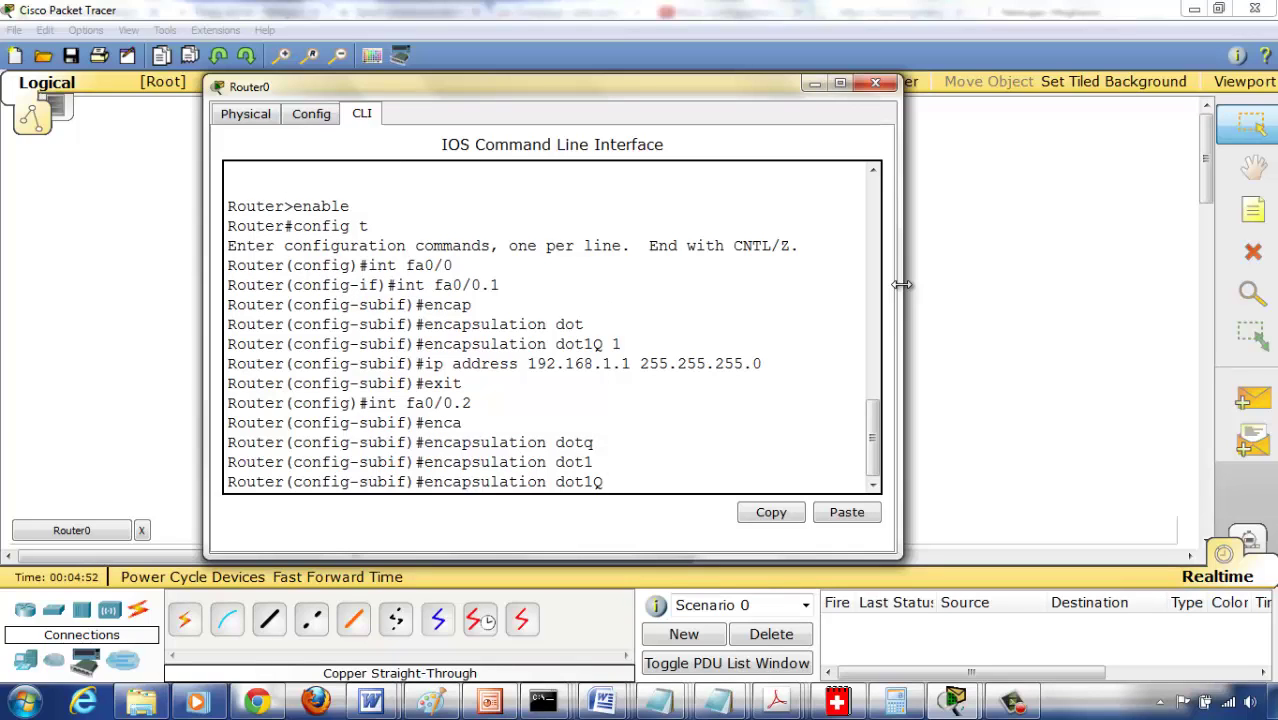
text(2)
key(Return)
- Assign IP address 192.168.2.1 with mask 255.255.255.0 to subinterface fa0/0.2 and exit to global configuration mode
text(ip add)
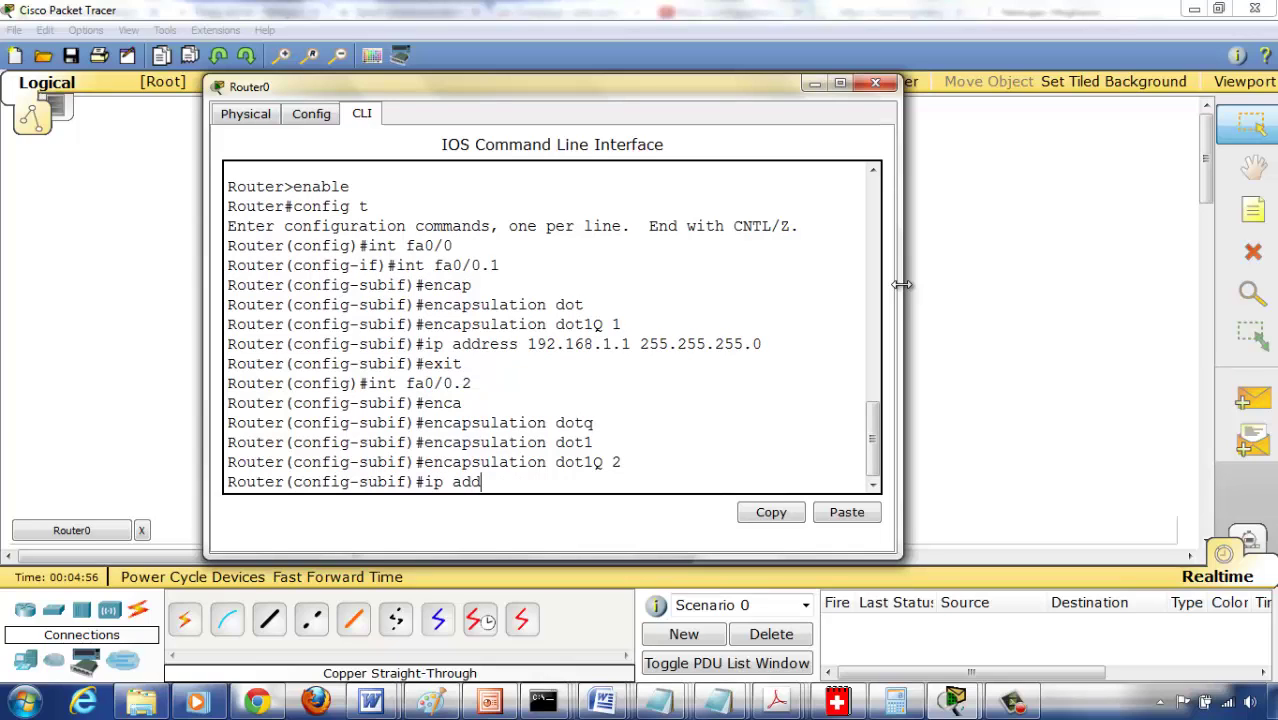
text(ress 192.168.2.1)
key(BackSpace)
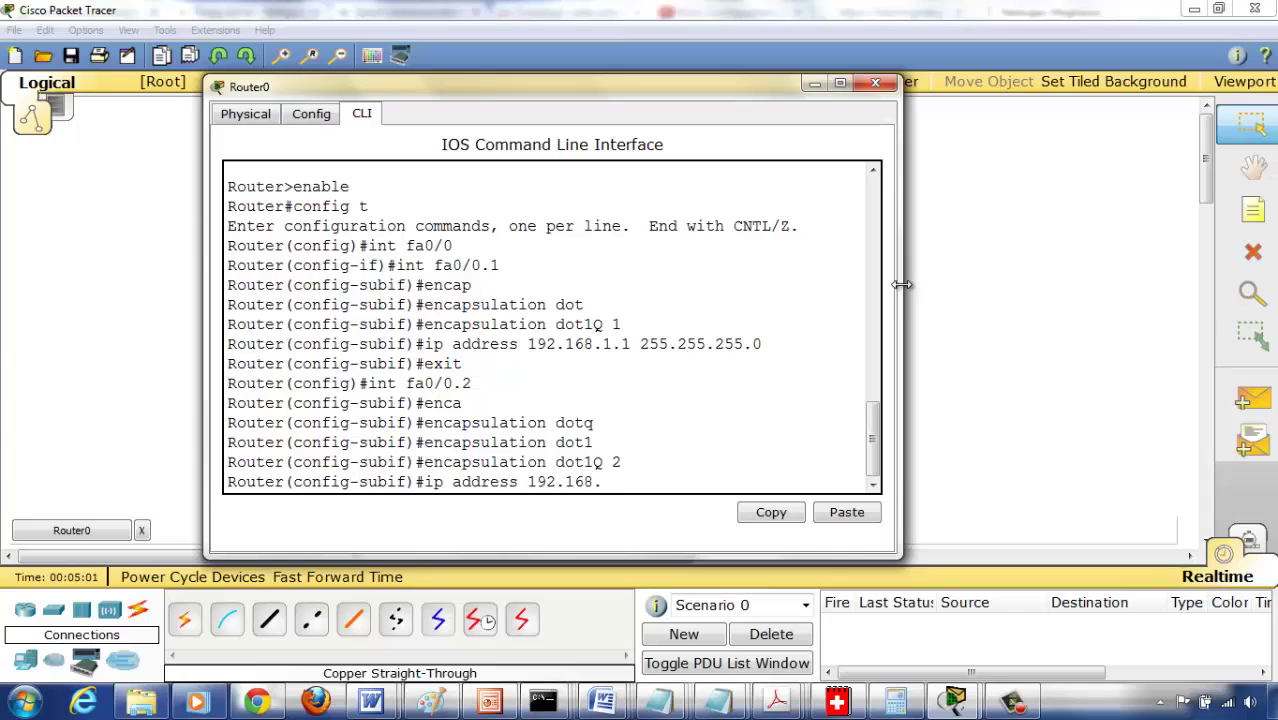
text(2.1 )
text(255.255.2)
text(55.255.0)
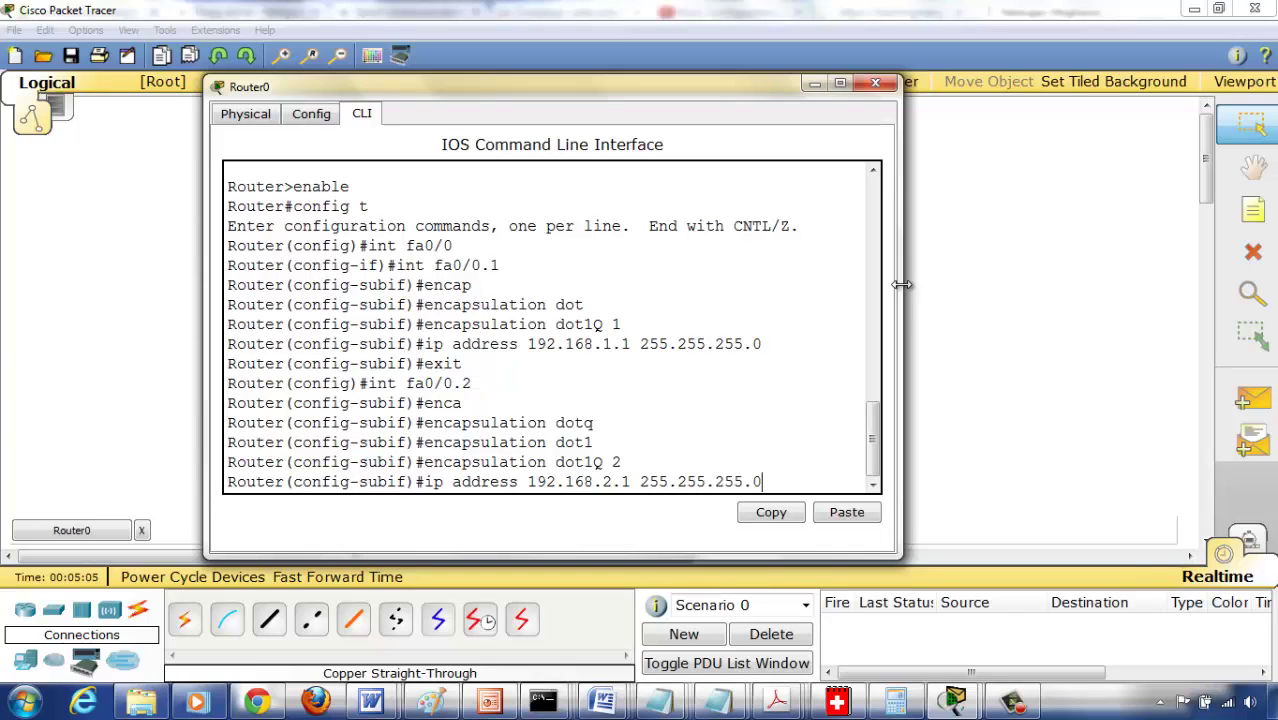
key(Return)
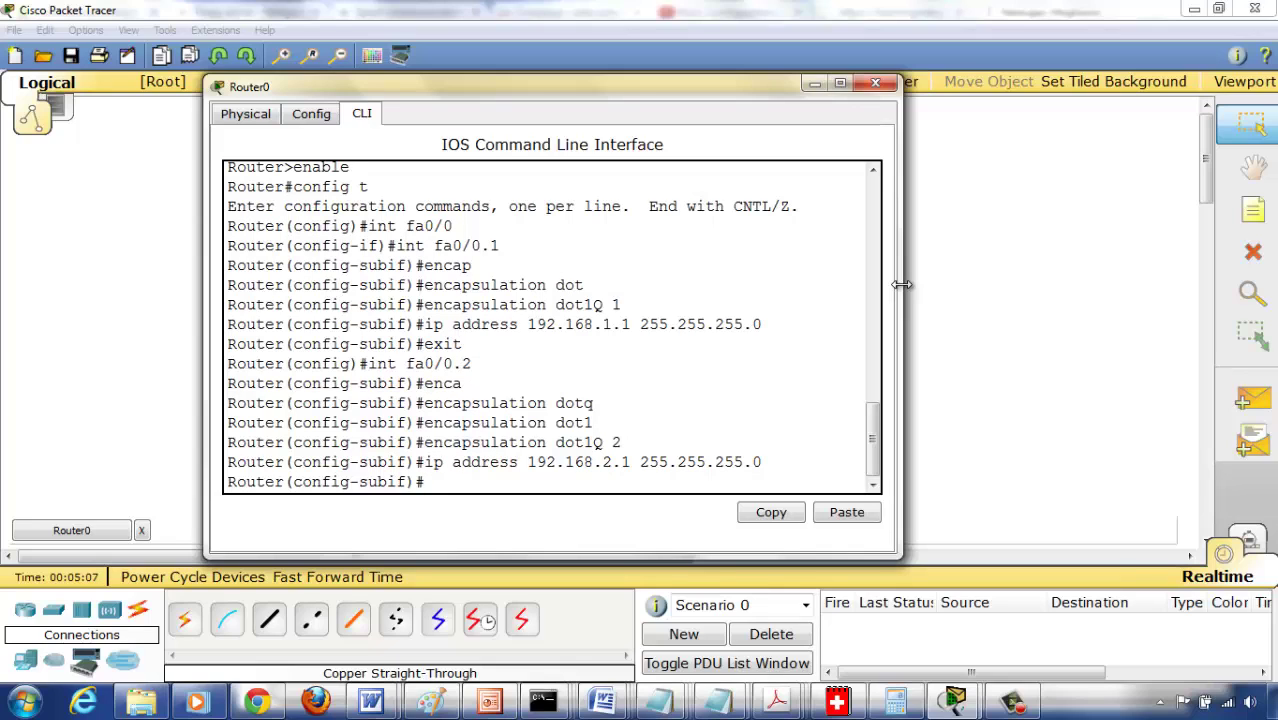
text(exit)
key(Return)
- Create subinterface fa0/0.3 on Router0 and set its encapsulation to dot1Q 3
text(int fa)
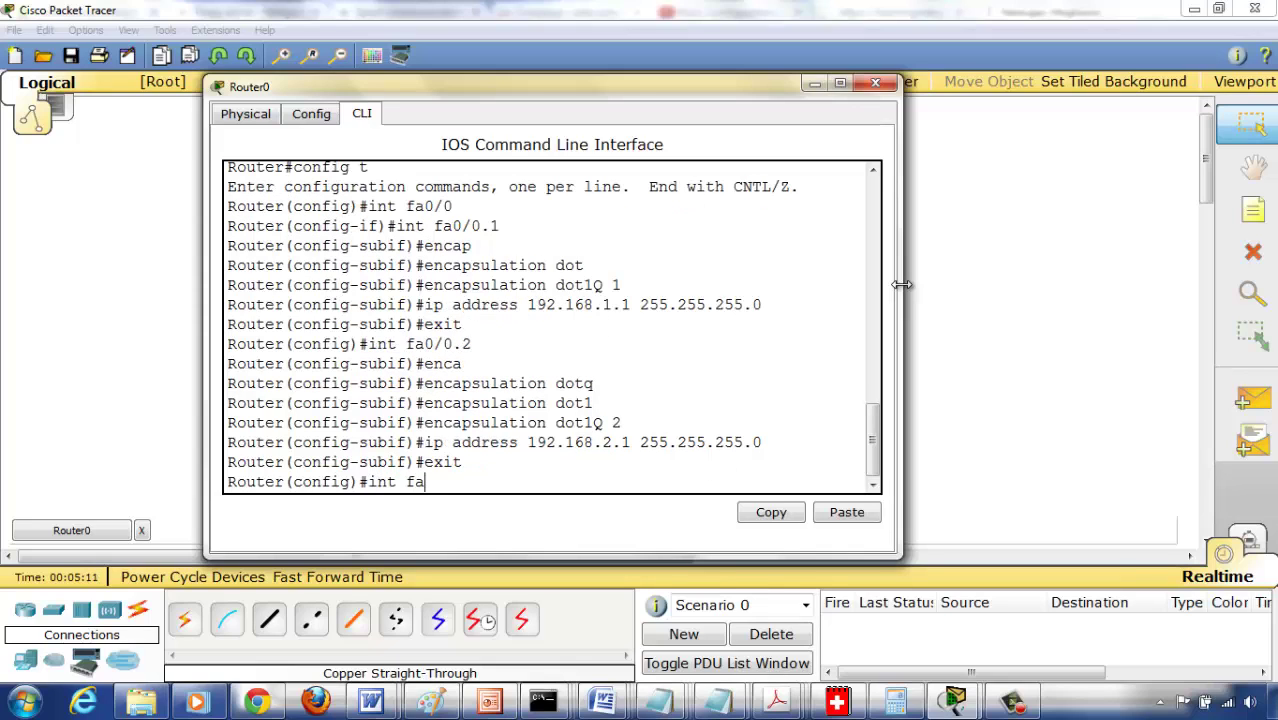
text(0/0.3)
key(Return)
text(enca)
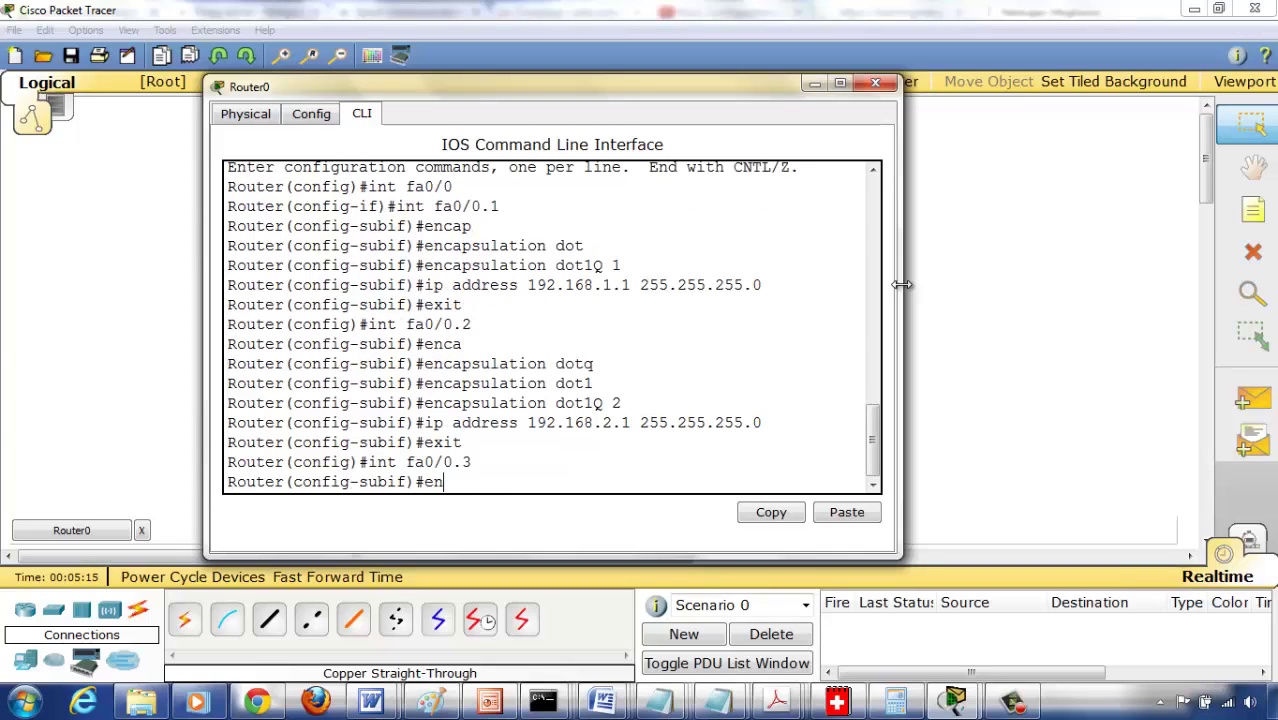
key(Tab)
text(dotq)
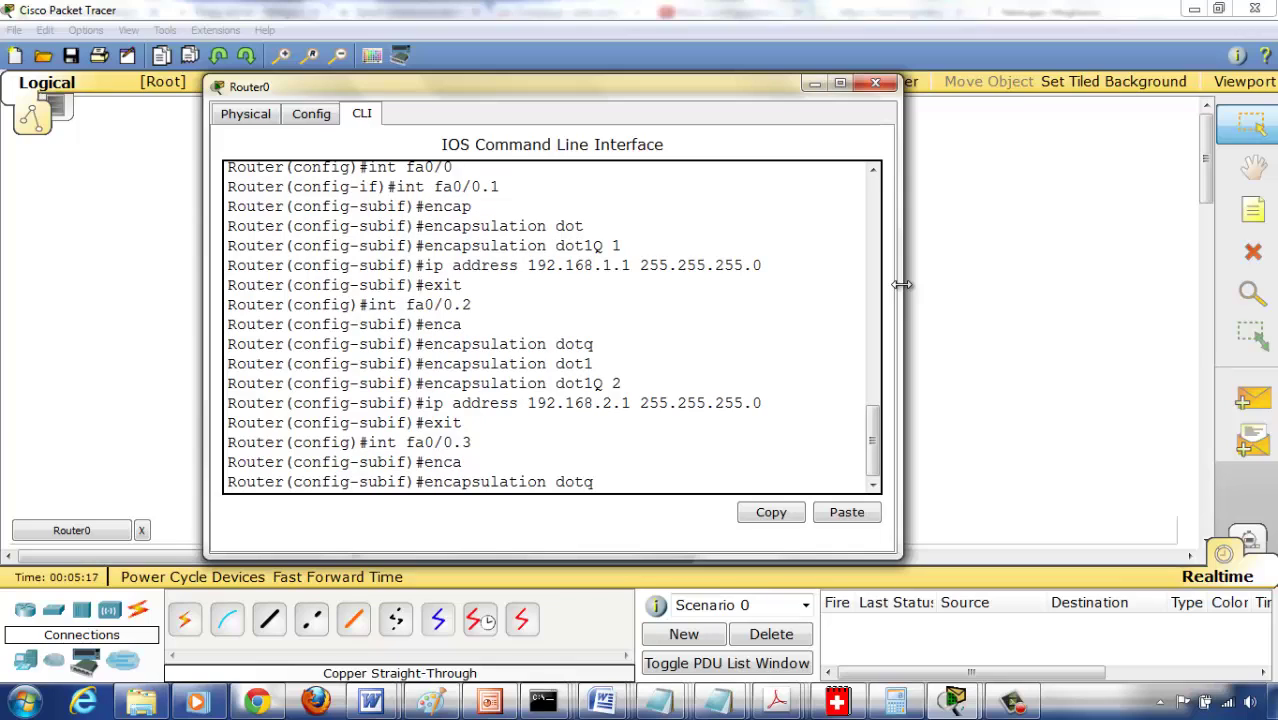
key(BackSpace)
text(1)
key(Tab)
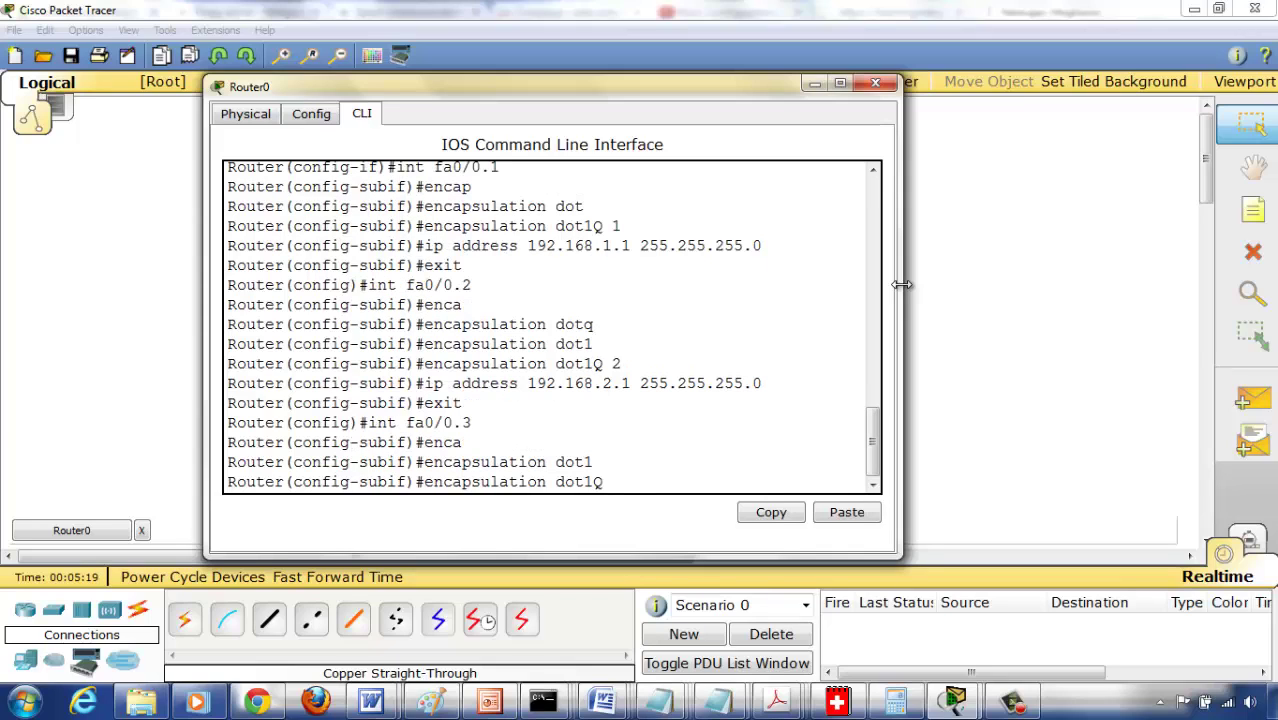
text(3)
key(Return)
- Assign IP address 192.168.3.1 with mask 255.255.255.0 to subinterface fa0/0.3 and enable it with no shutdown
text(ip )
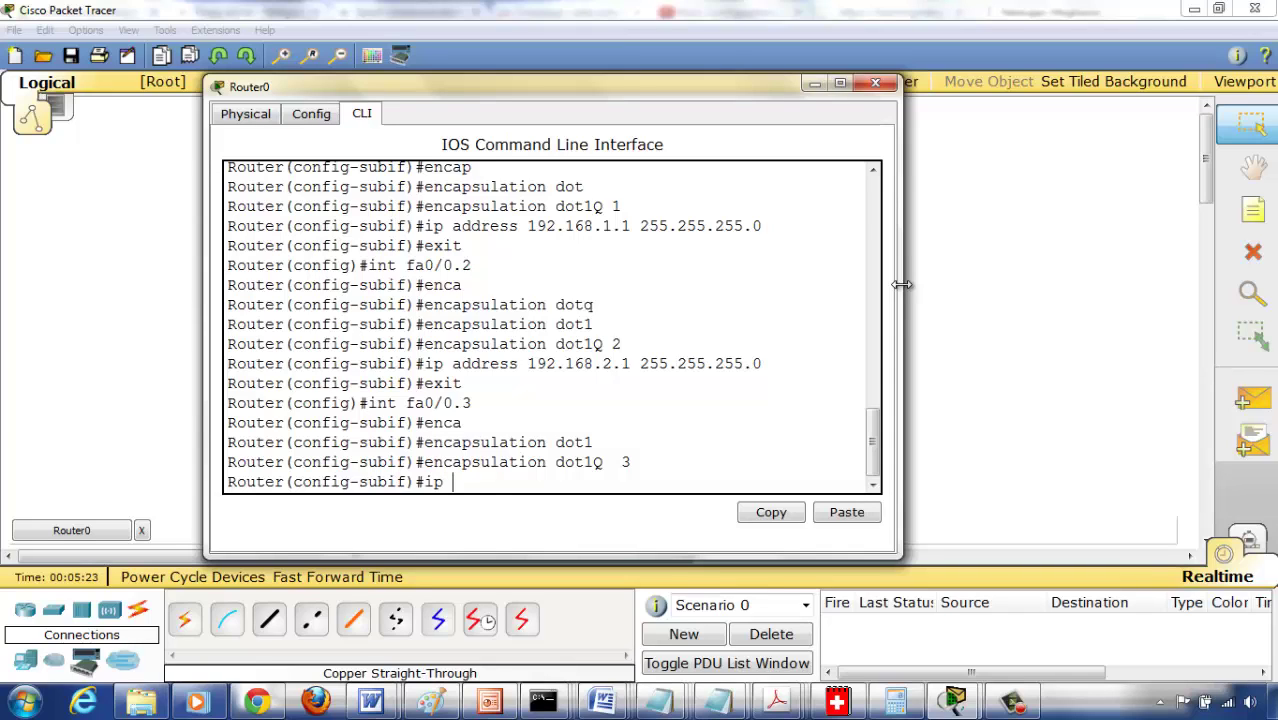
text(address 192.168.)
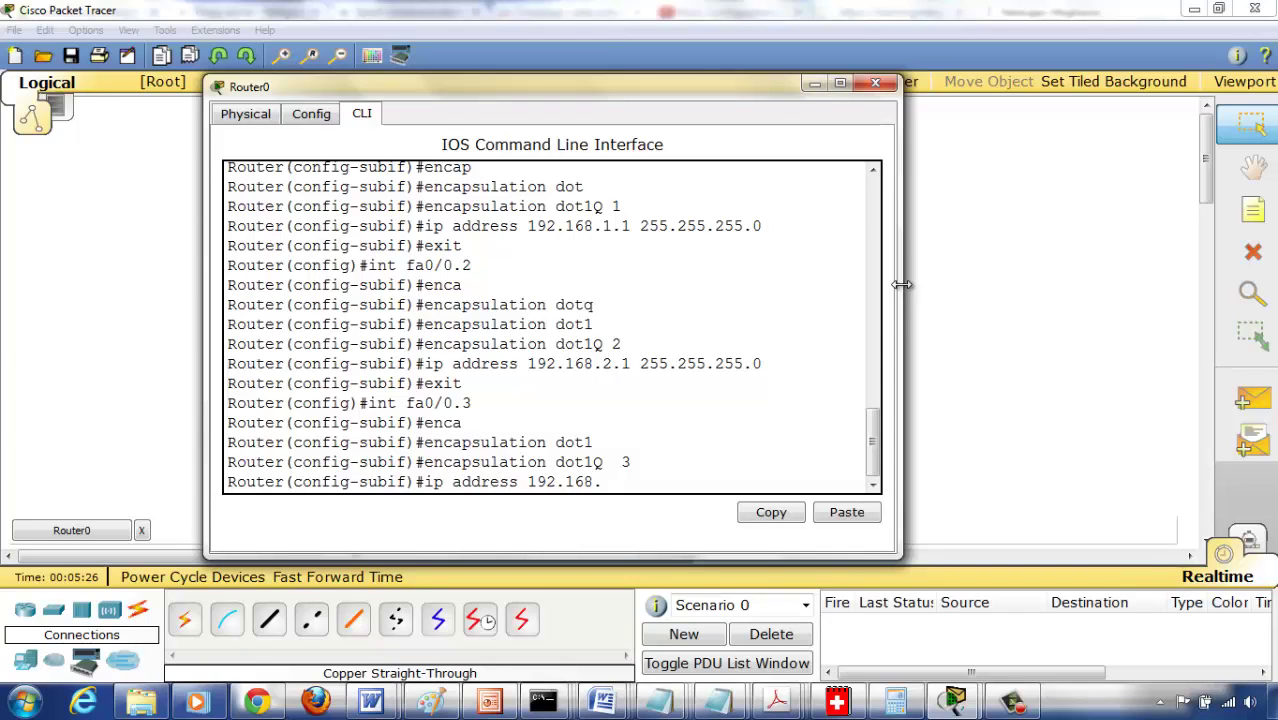
text(3.1 255.255.255.0)
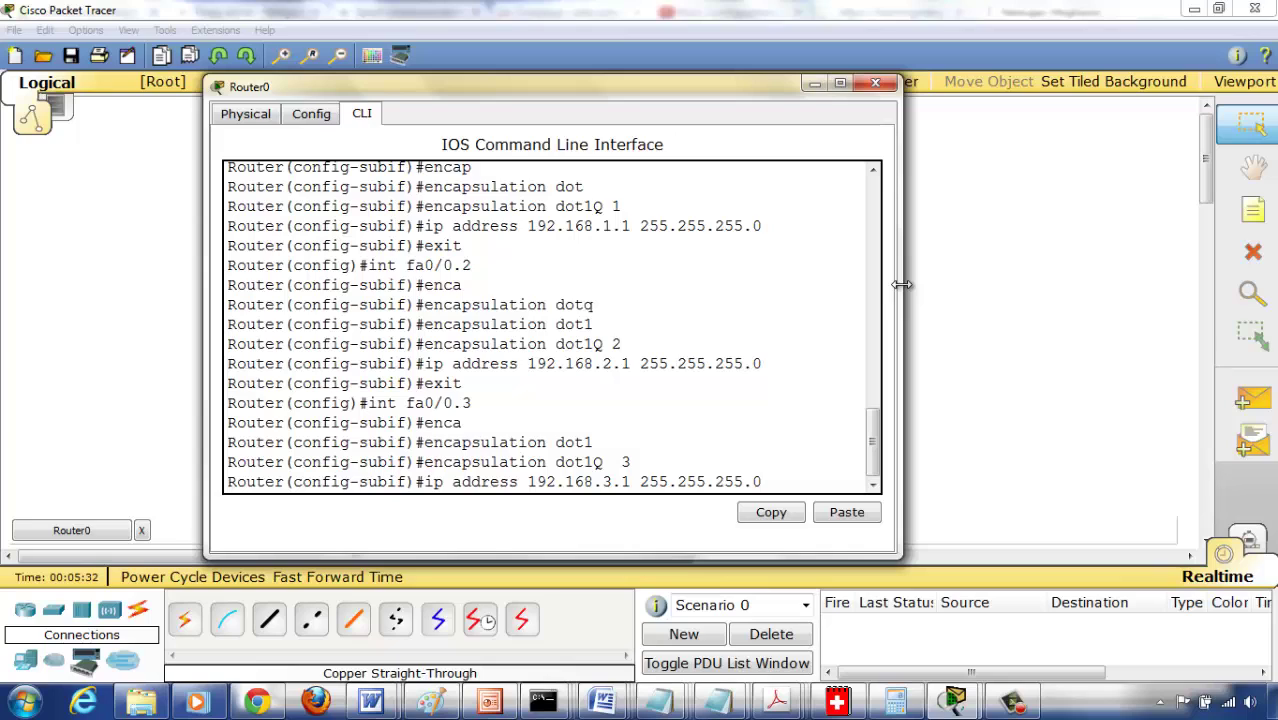
key(Return)
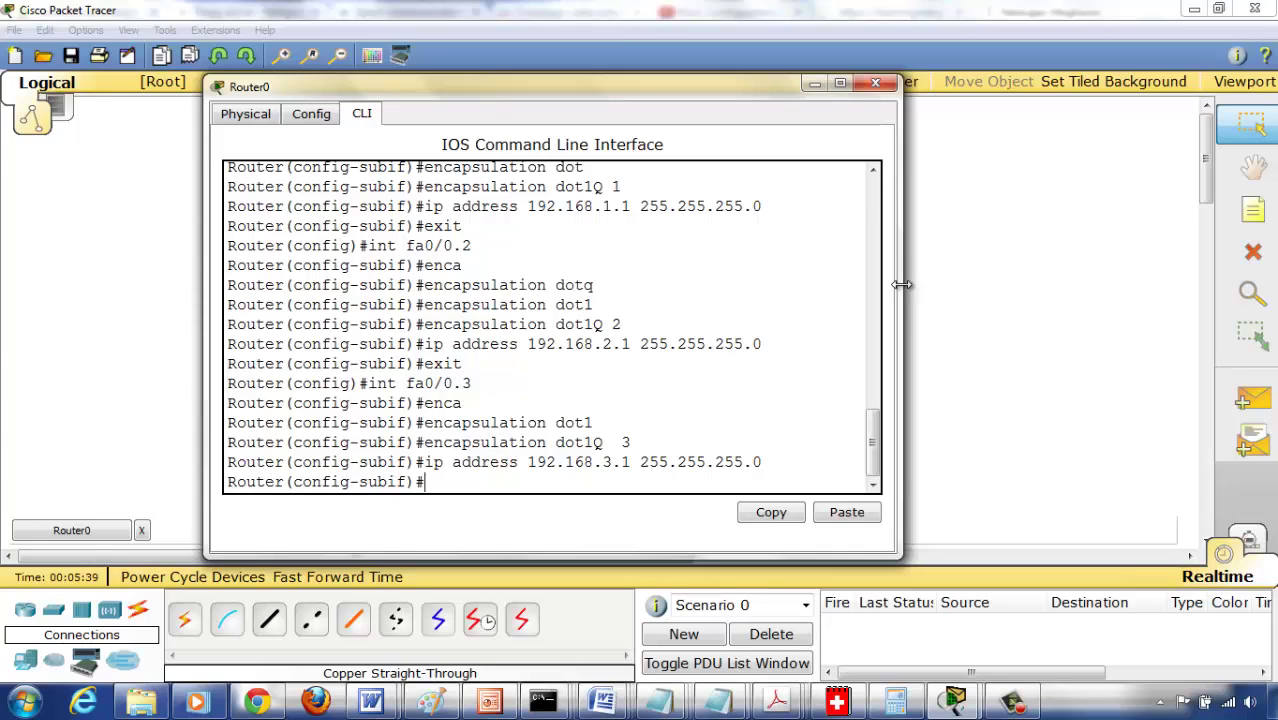
text(no shutdown)
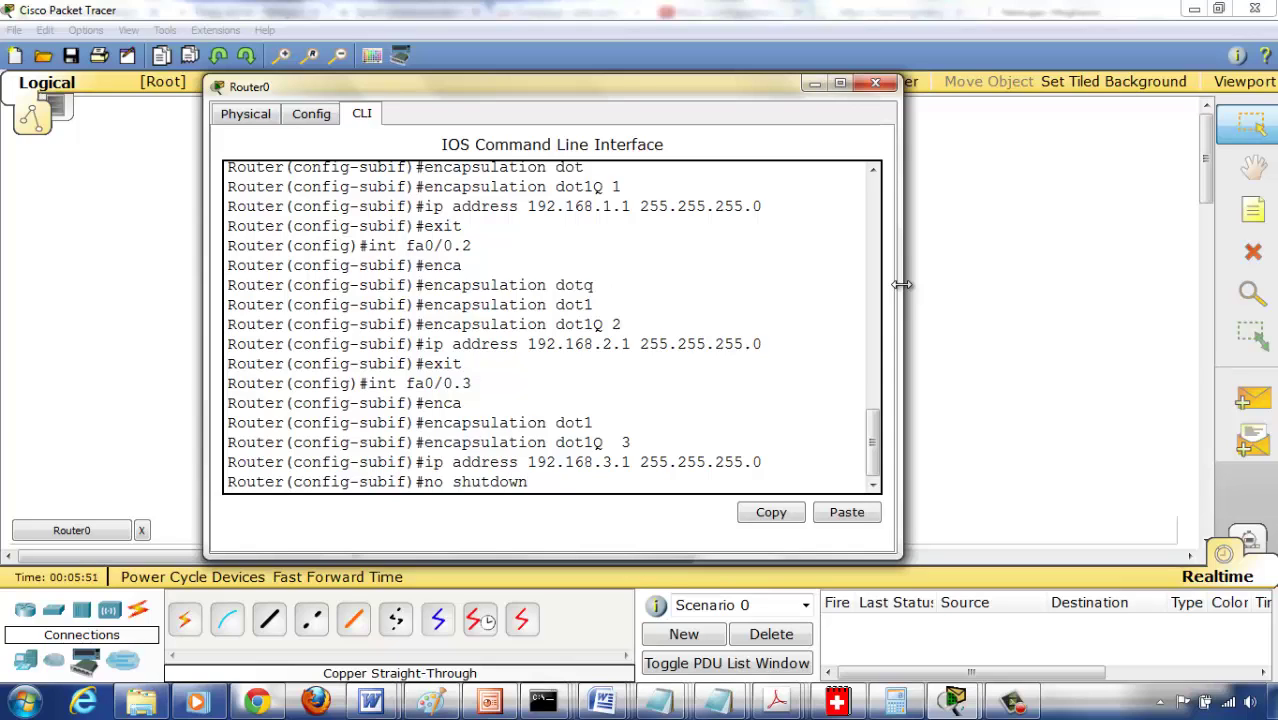
key(Return)
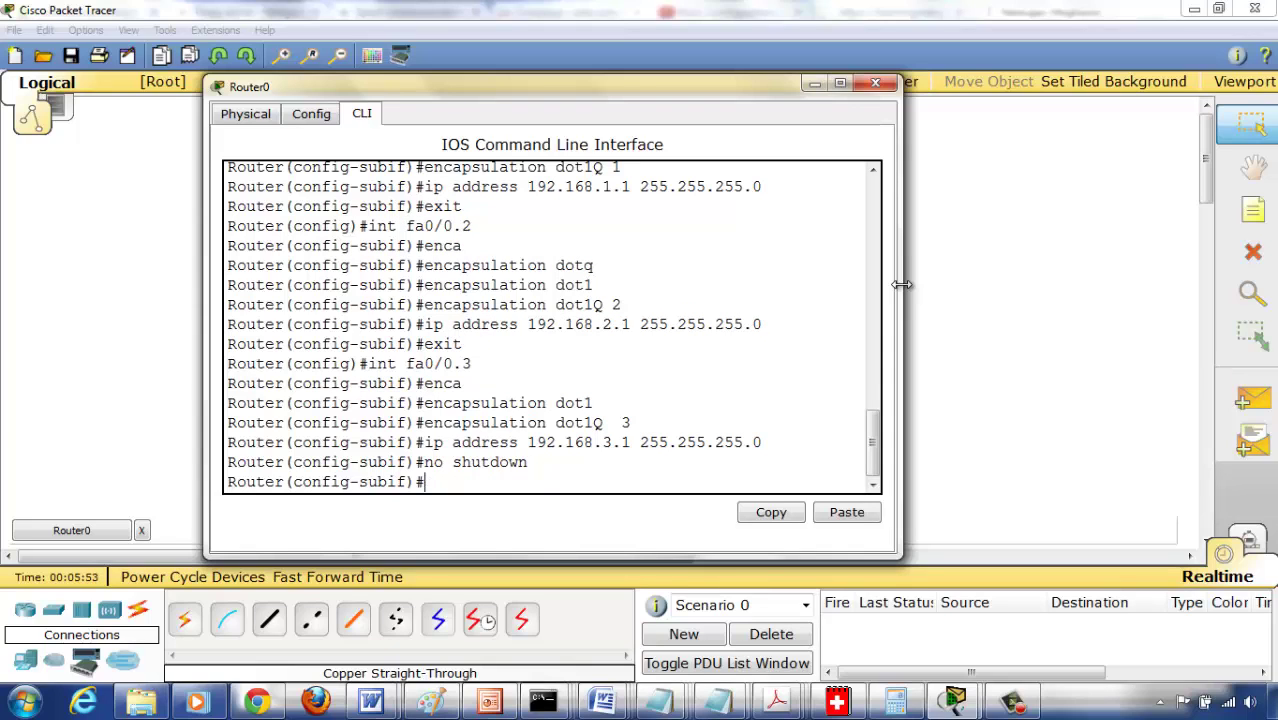
- Switch to subinterface fa0/0.2 and enable it with no shutdown
text(int fa0/0.2)
key(Return)
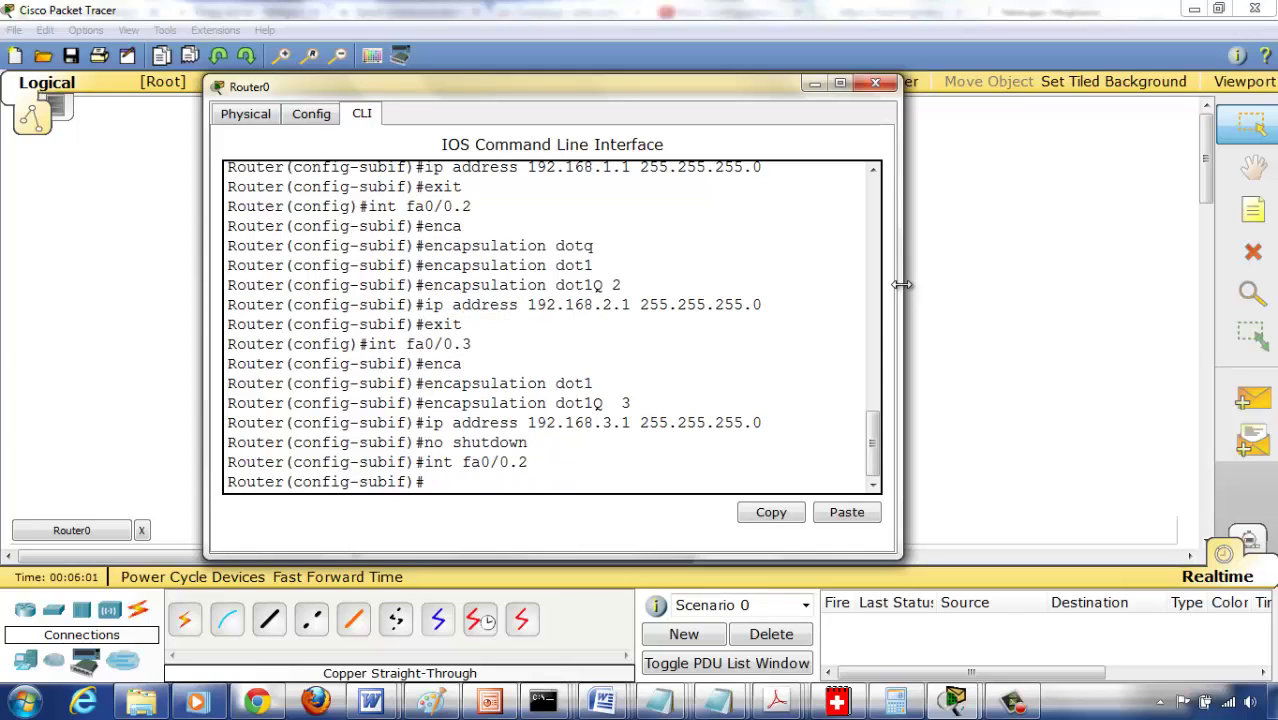
text(no shutdown)
key(Return)
- Switch to subinterface fa0/0.1, enable it with no shutdown and exit to global configuration mode
key(Up)
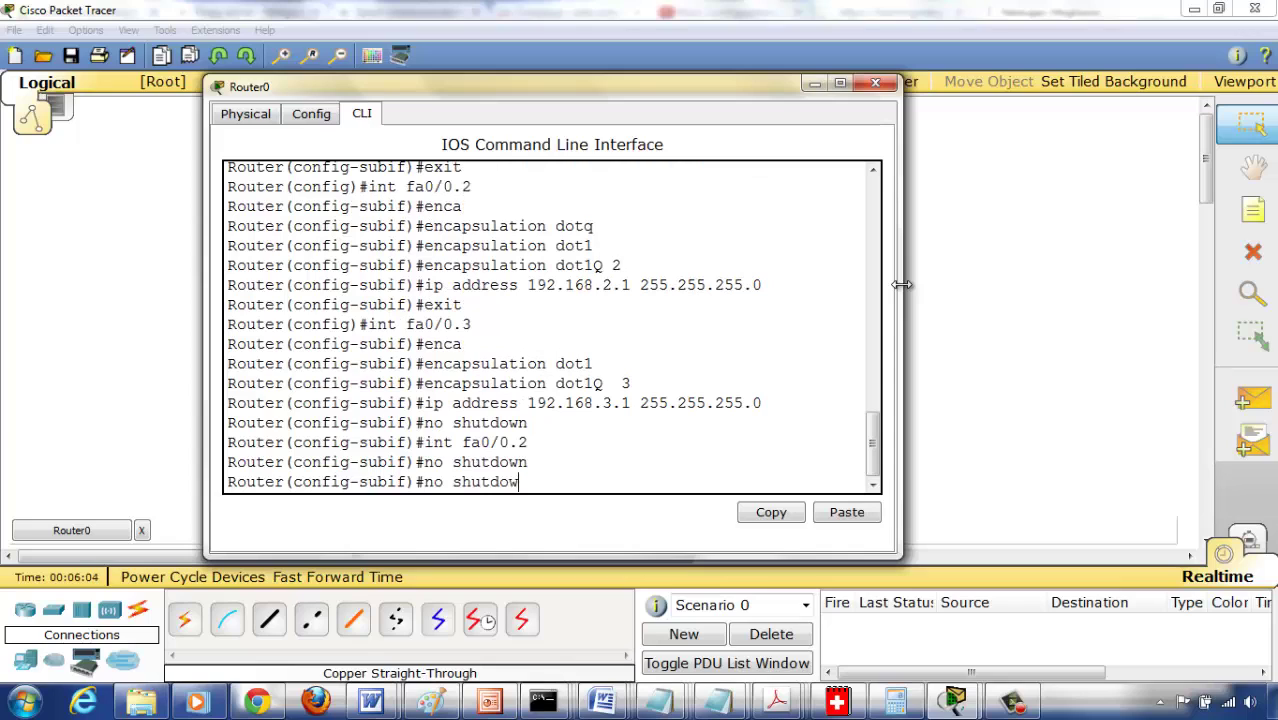
key(Up)
key(BackSpace)
text(1)
key(Return)
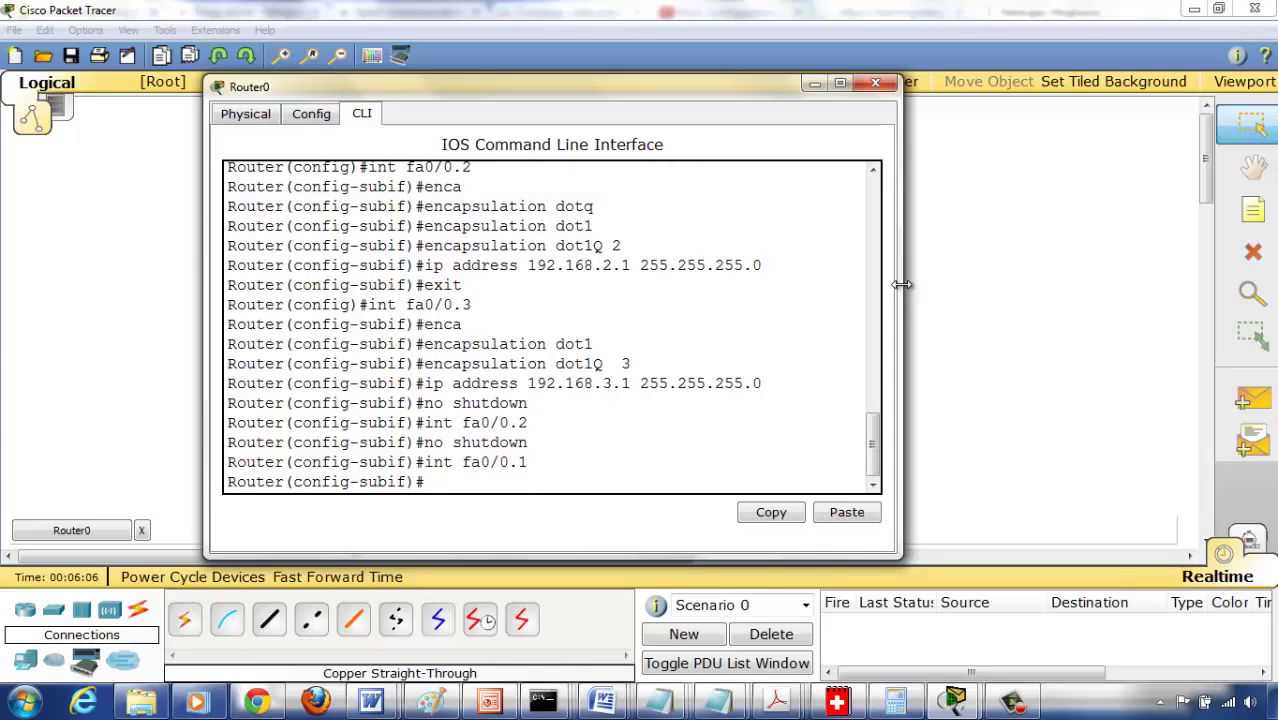
text(no shutdown)
key(Return)
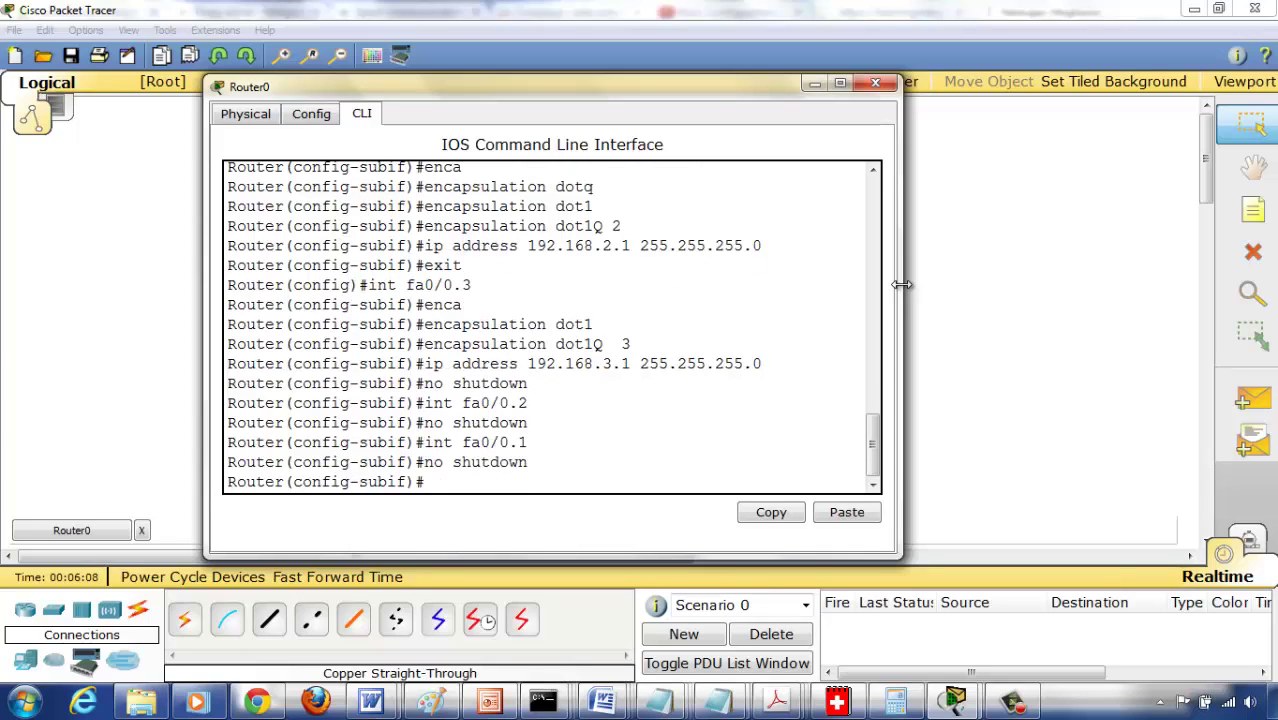
text(exit)
key(Return)
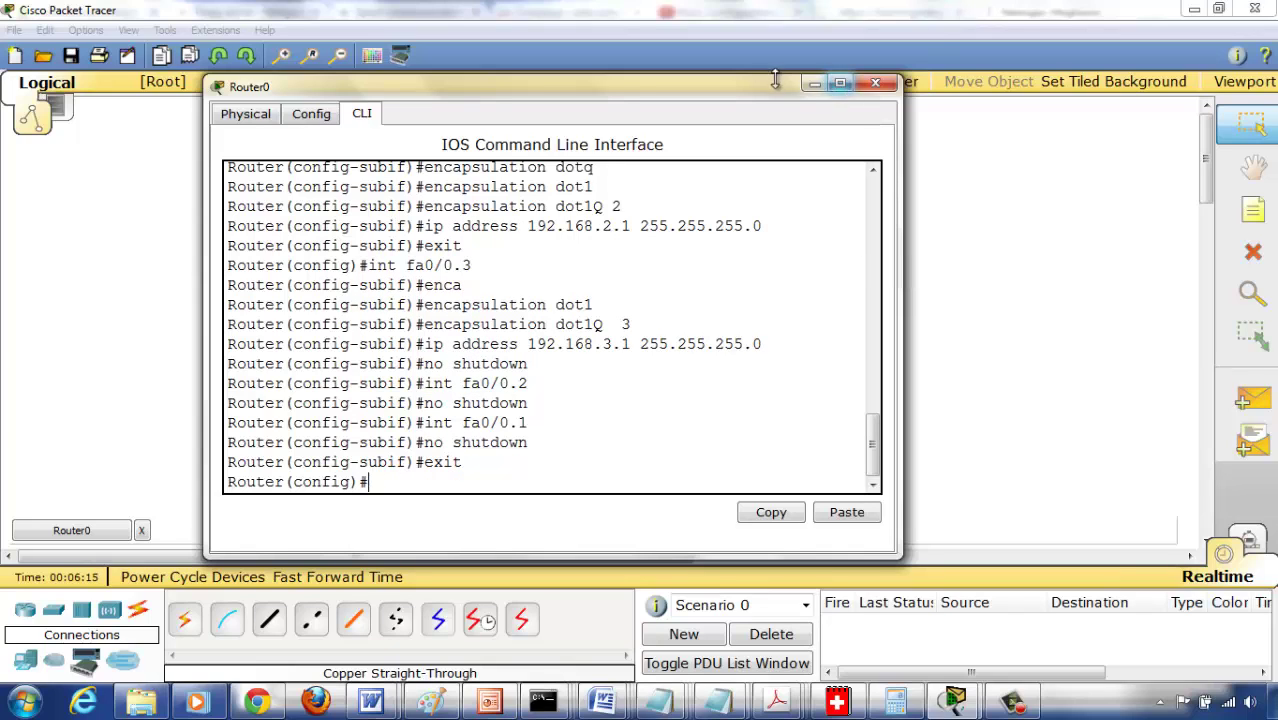
- Enter interface fa0/0 on Router0 and enable it with no shutdown
drag(750, 89, 518, 78)
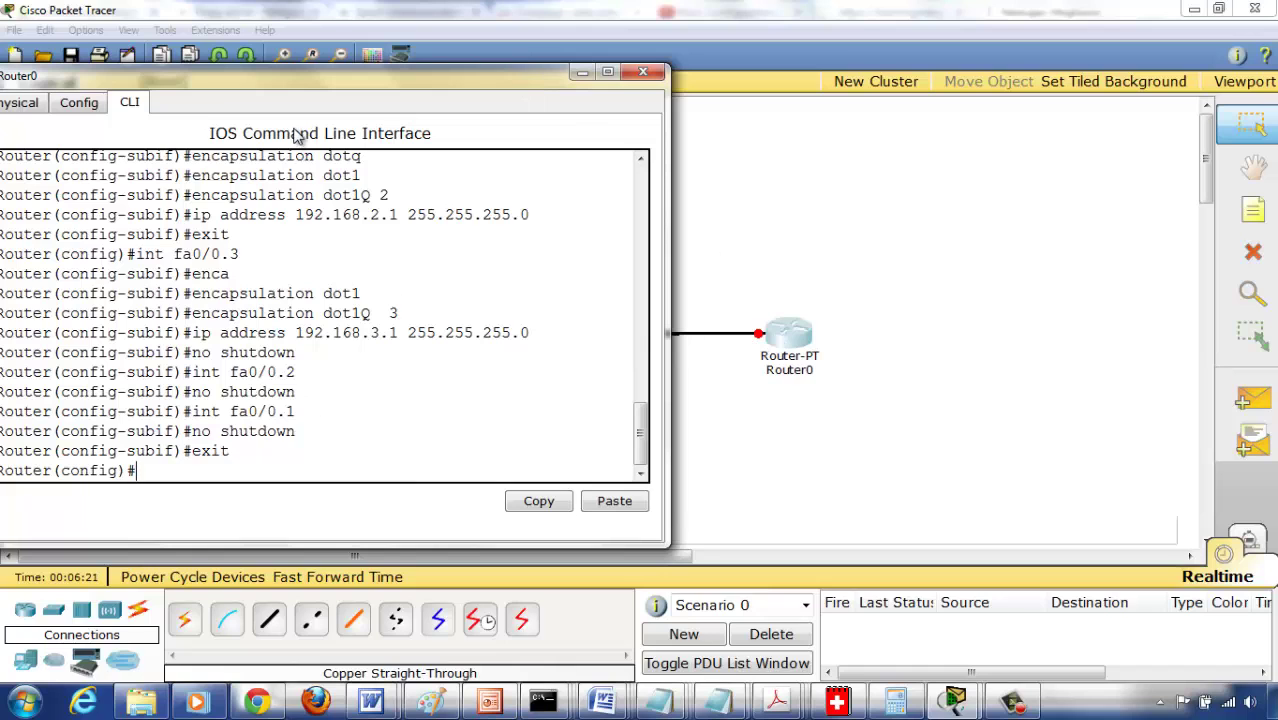
drag(286, 90, 506, 103)
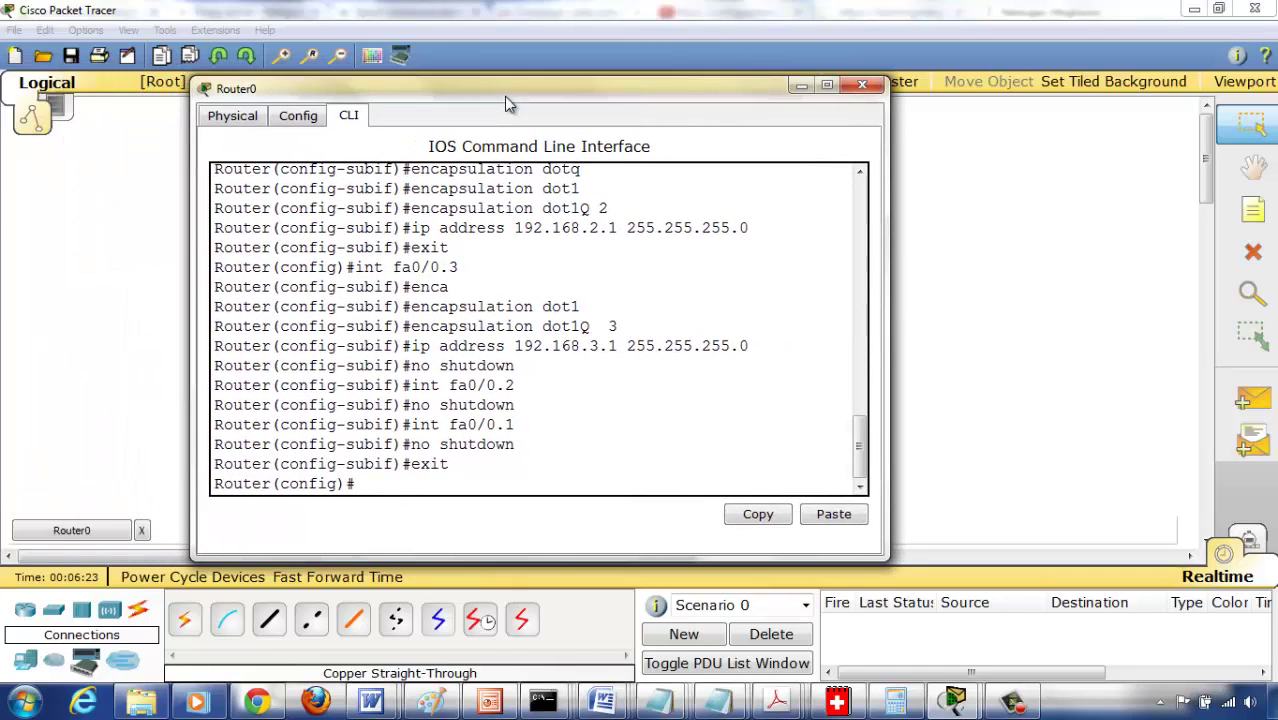
text(int fa0/0)
key(Return)
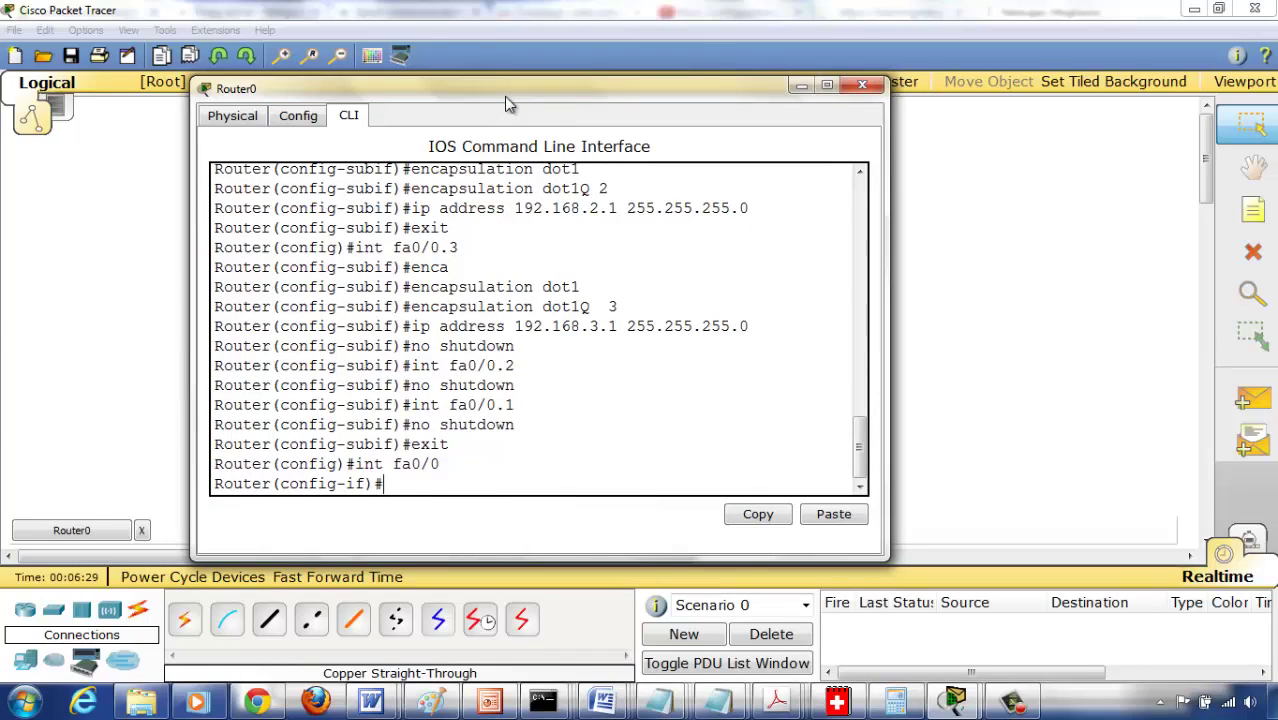
text(no shutdown)
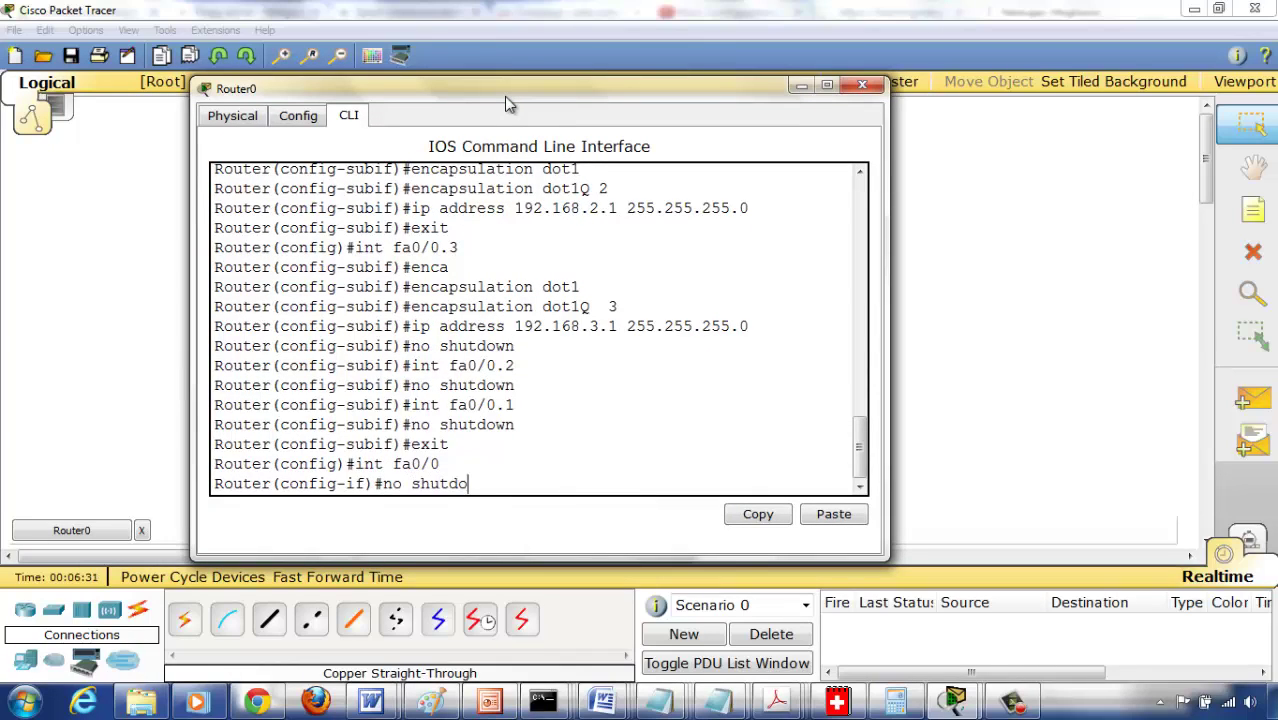
key(Return)
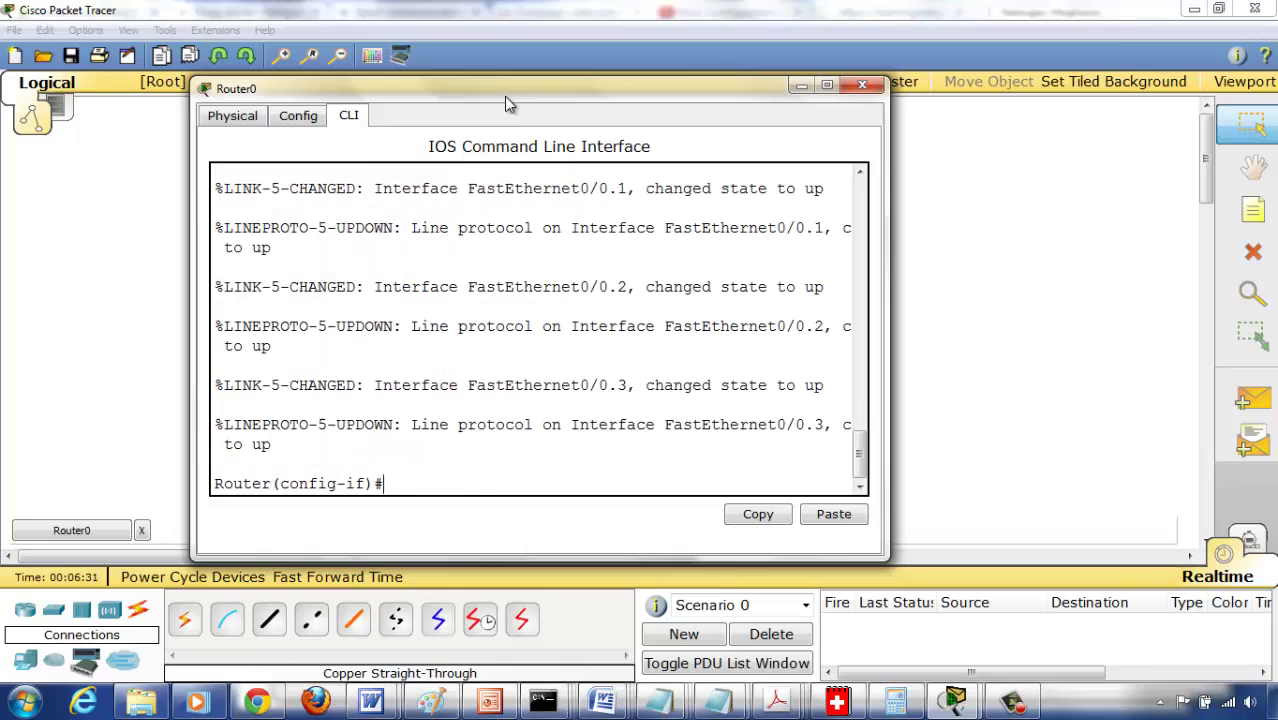
double_click(582, 96)
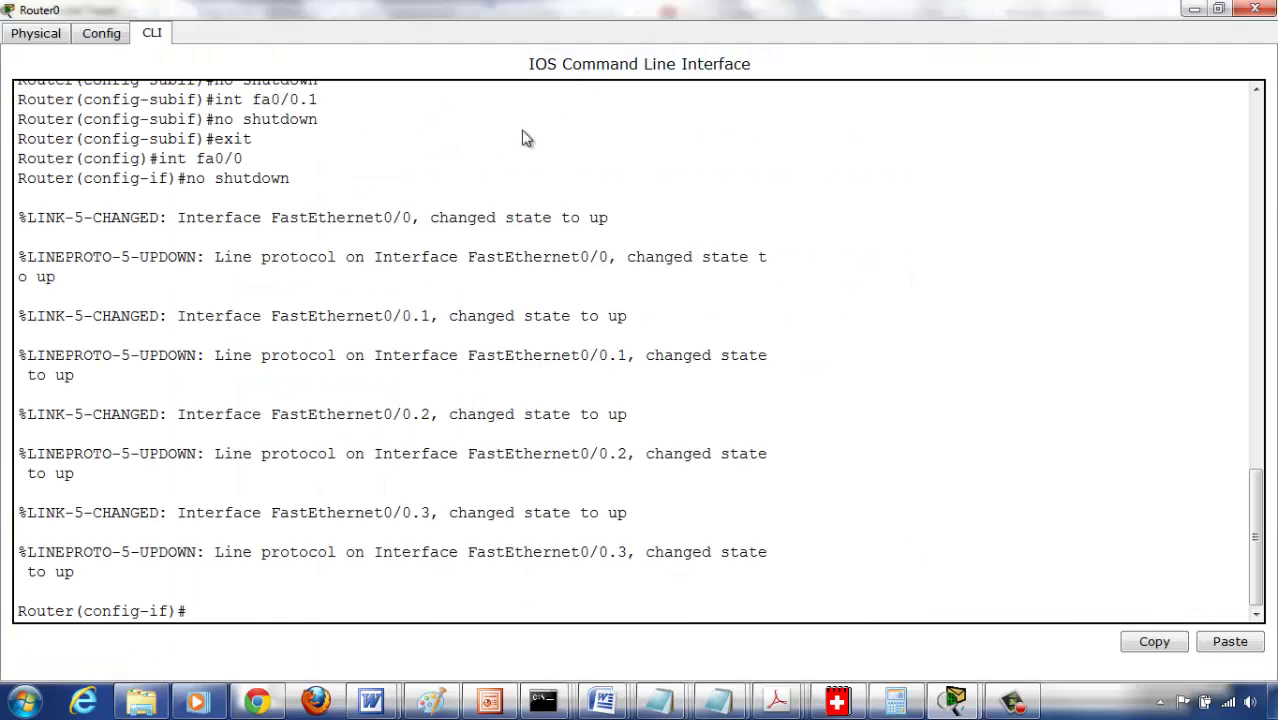
double_click(1180, 10)
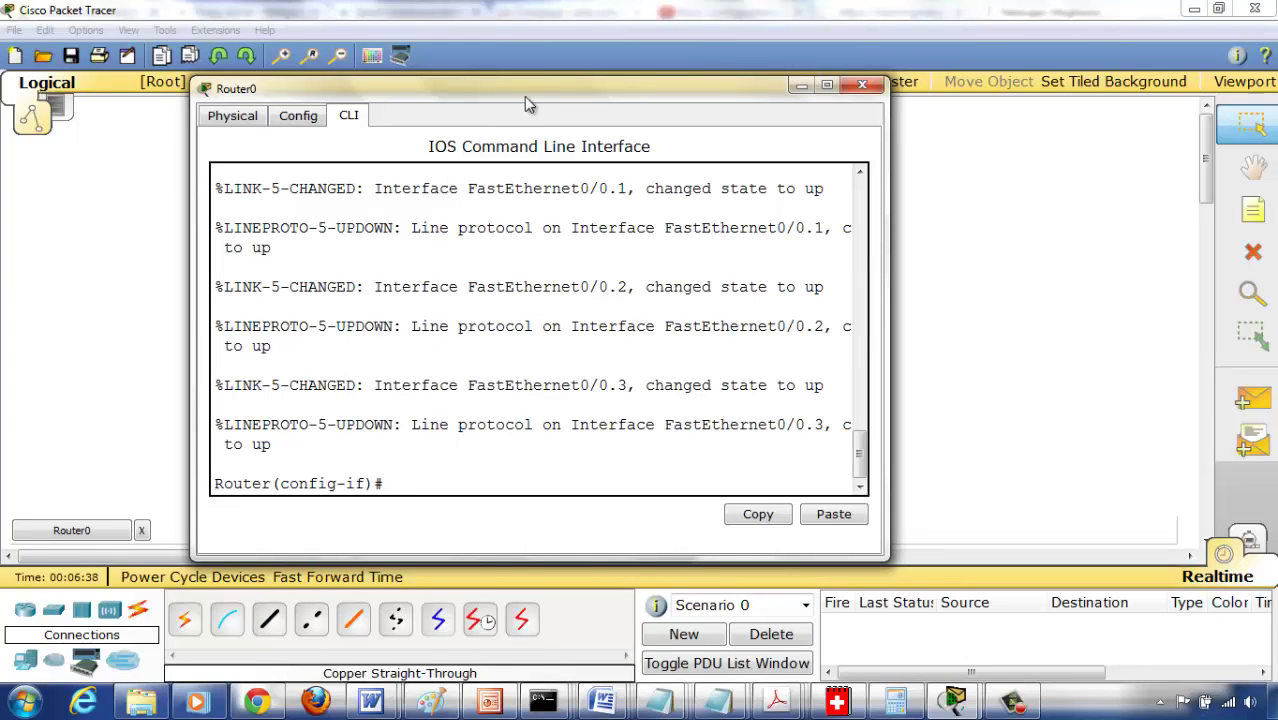
drag(524, 96, 365, 137)
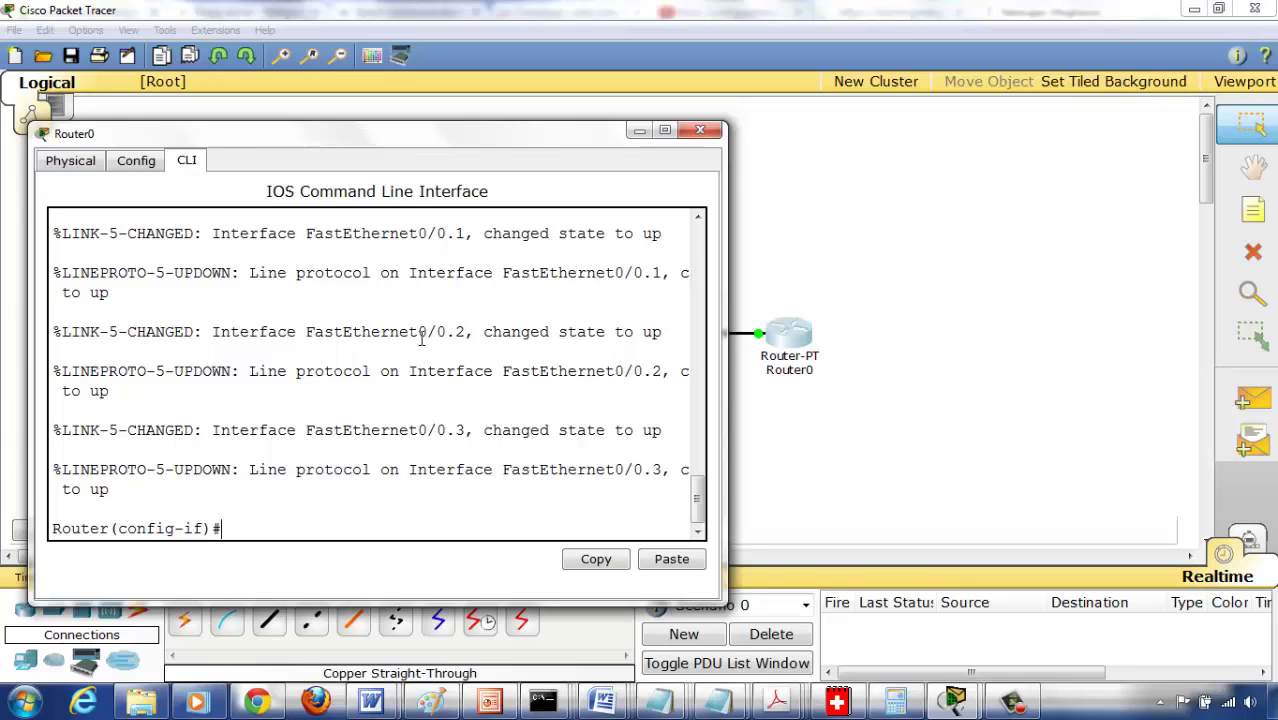
- Exit Router0's interface and global configuration modes to return to privileged EXEC mode
text(exit)
key(Return)
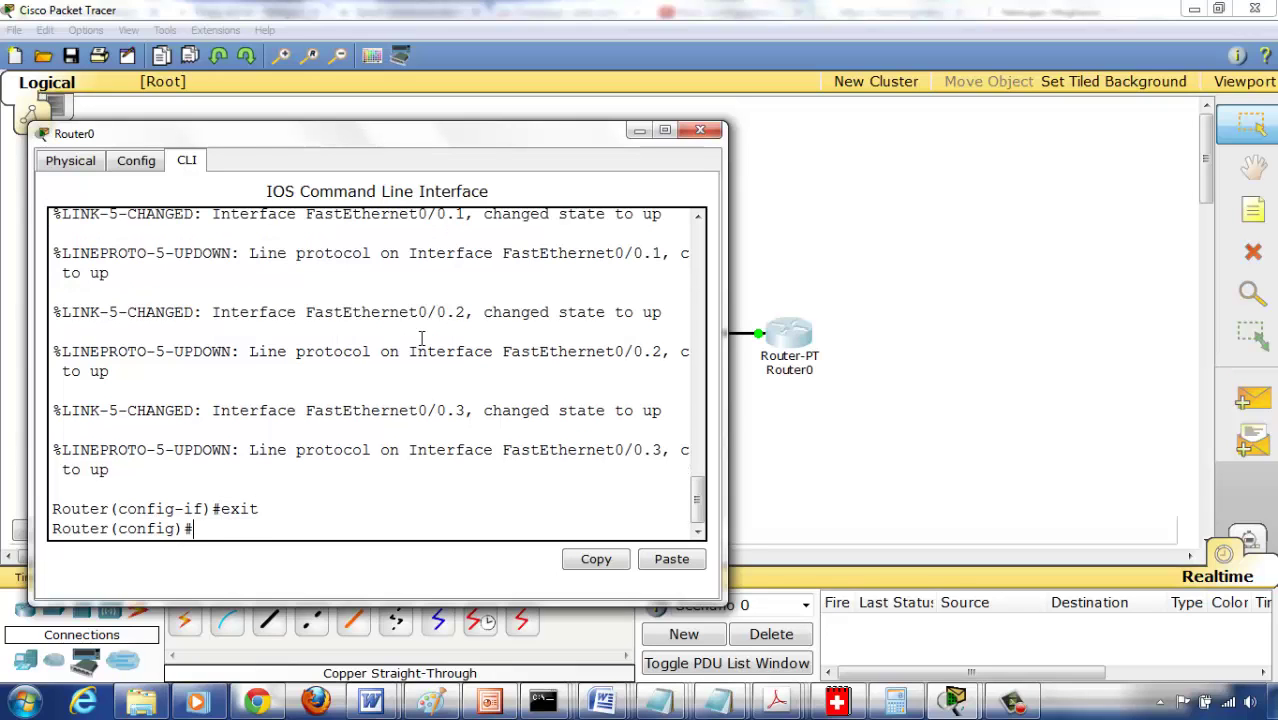
text(exit)
key(Return)
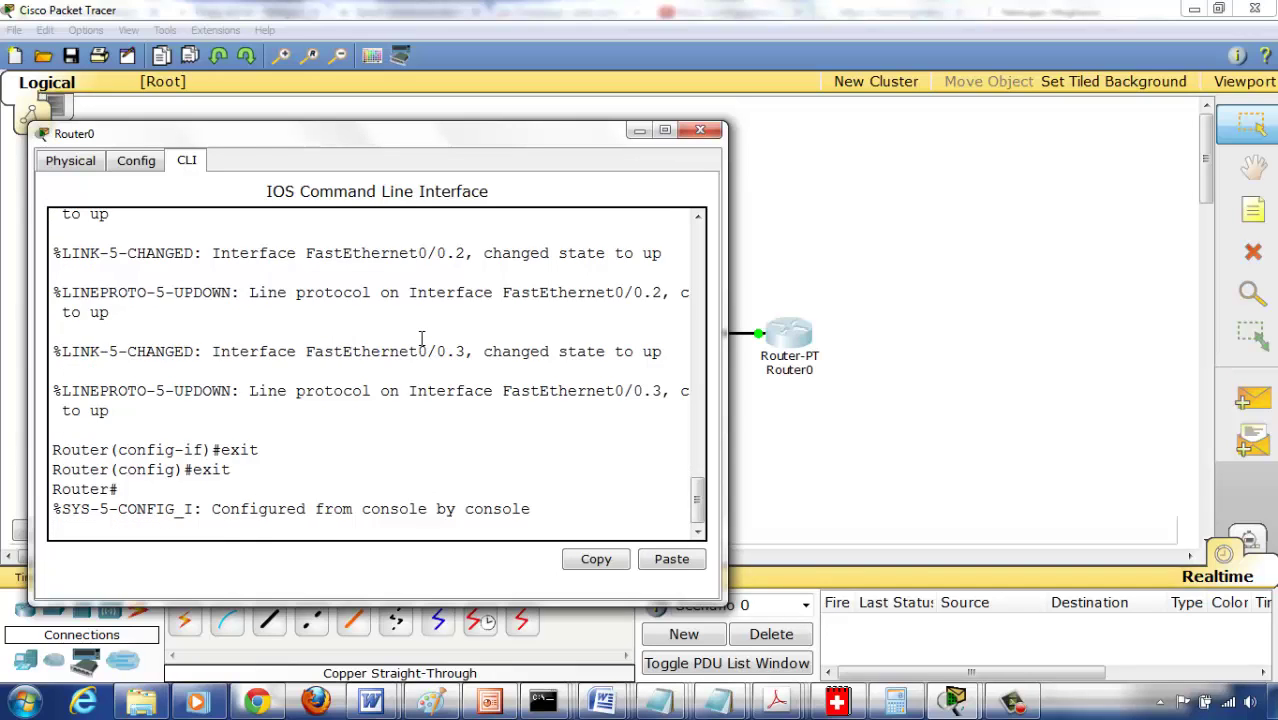
key(Return)
- Show Router0's running configuration, examine the encapsulation and IP addresses of the FastEthernet0/0 subinterfaces, and close the router window
text(show run)
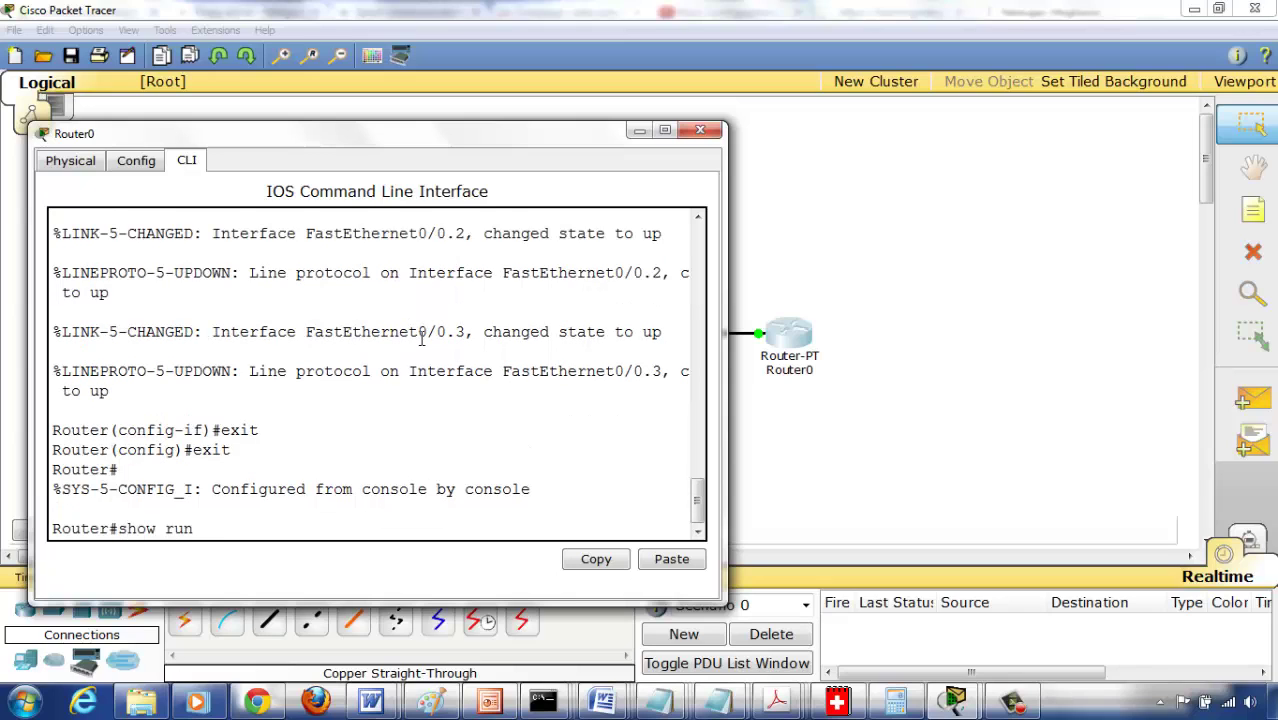
key(Return)
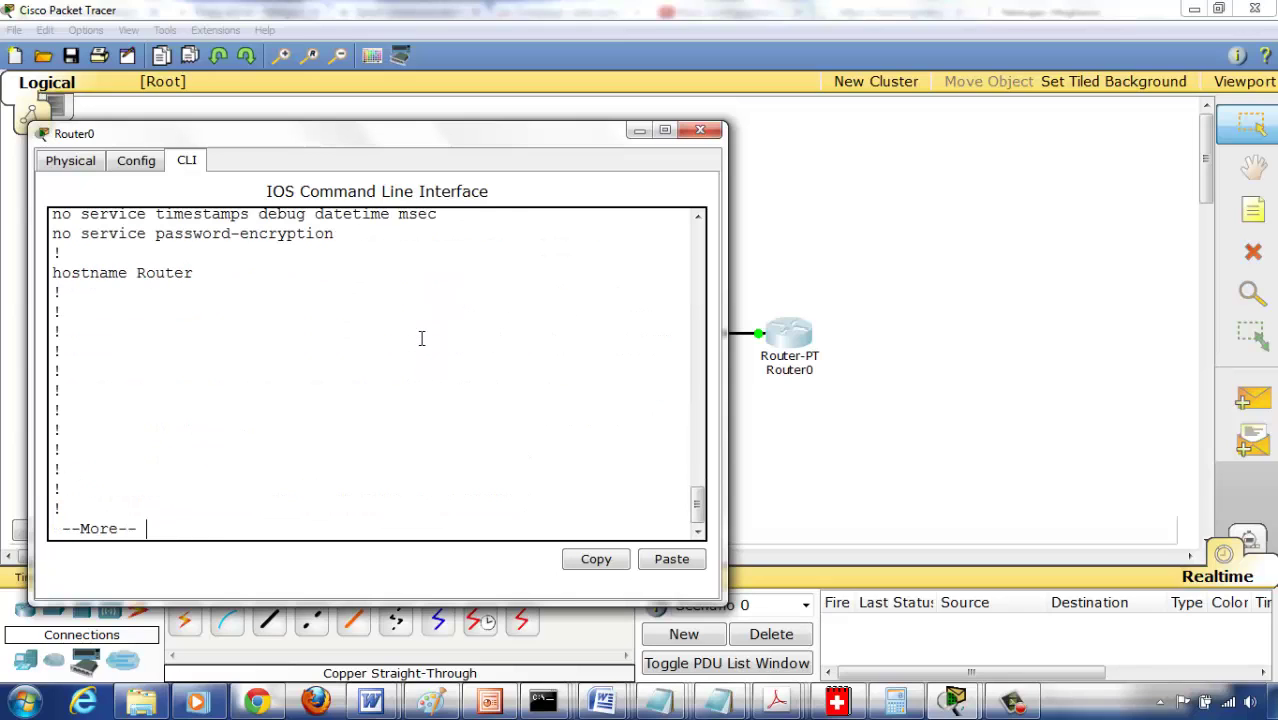
key(Return)
key(Return)
key(Return)
key(Return)
key(Return)
key(Return)
key(Return)
key(Return)
key(Return)
key(Return)
key(Return)
key(Return)
key(Return)
key(Return)
key(Return)
key(Return)
key(Return)
key(Return)
key(Return)
key(Return)
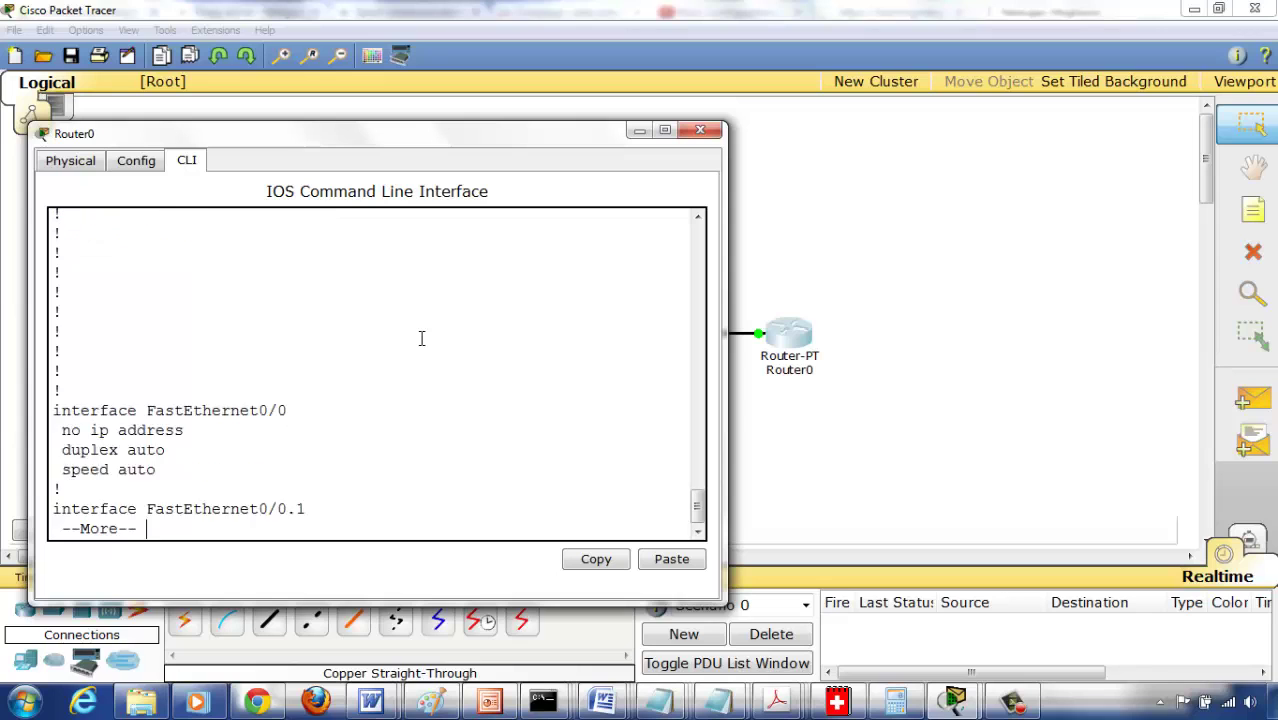
key(Return)
key(Return)
key(Return)
key(Return)
key(Return)
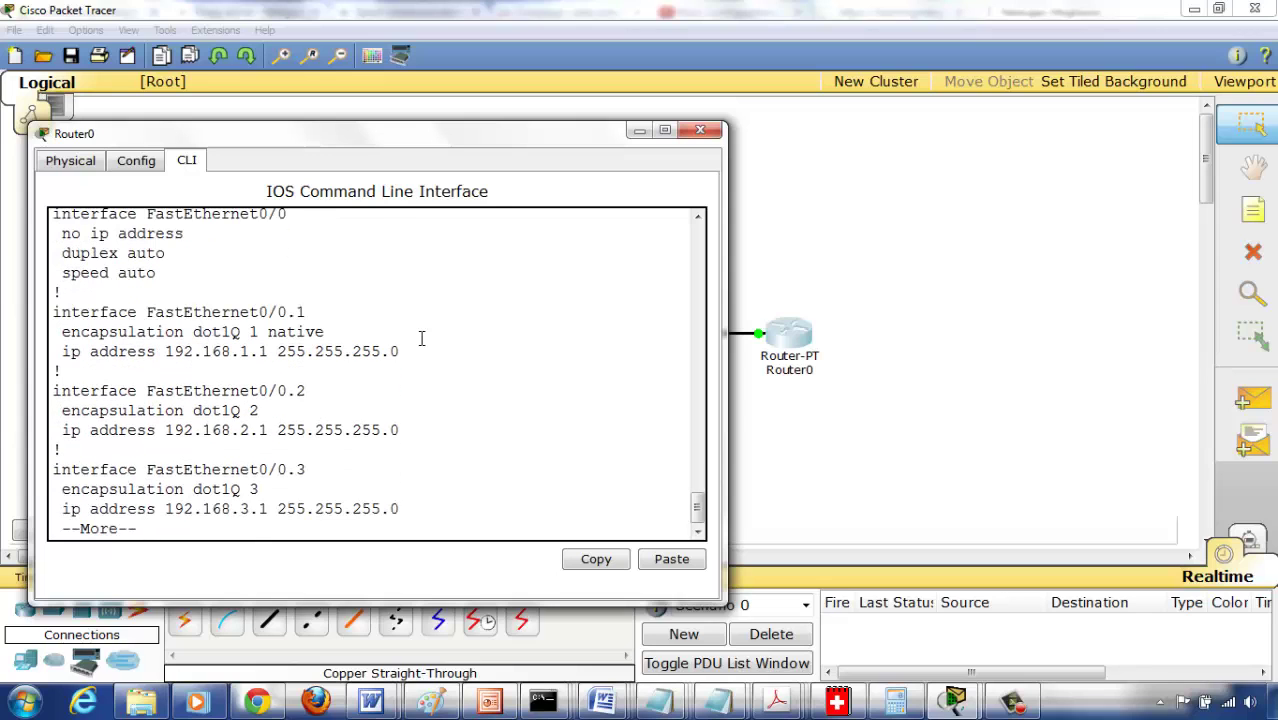
click(312, 274)
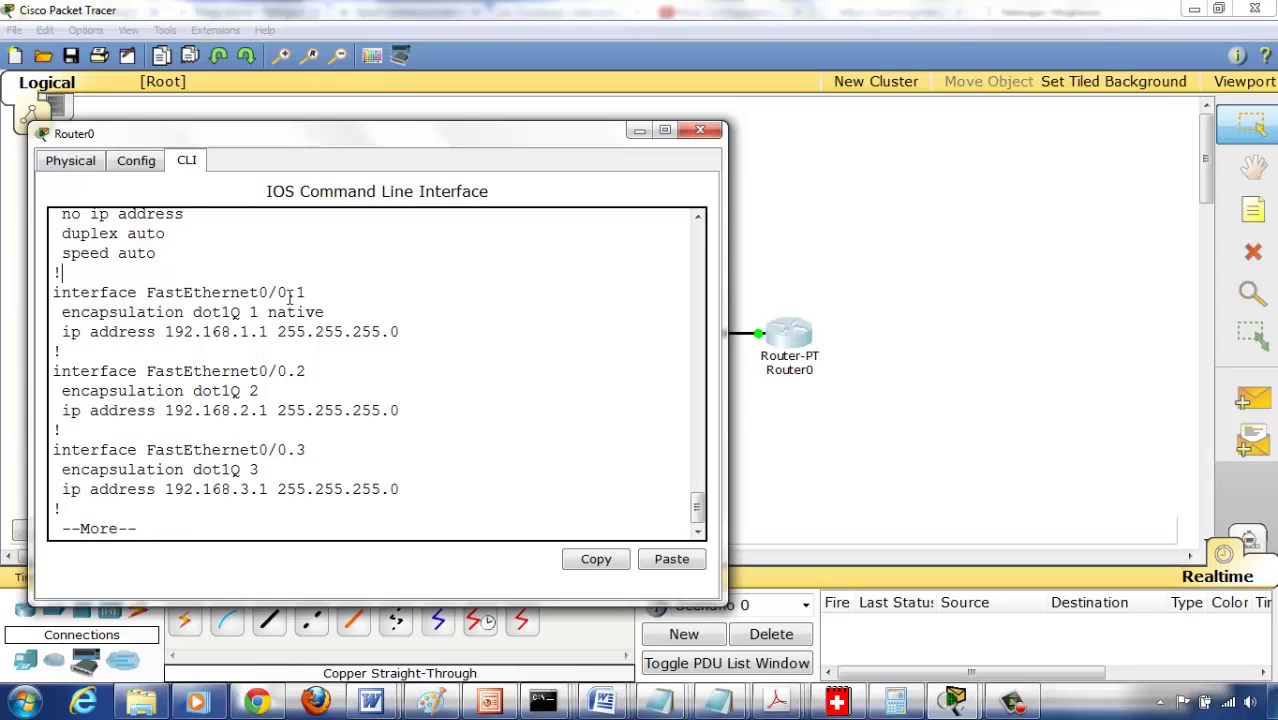
click(697, 216)
click(697, 216)
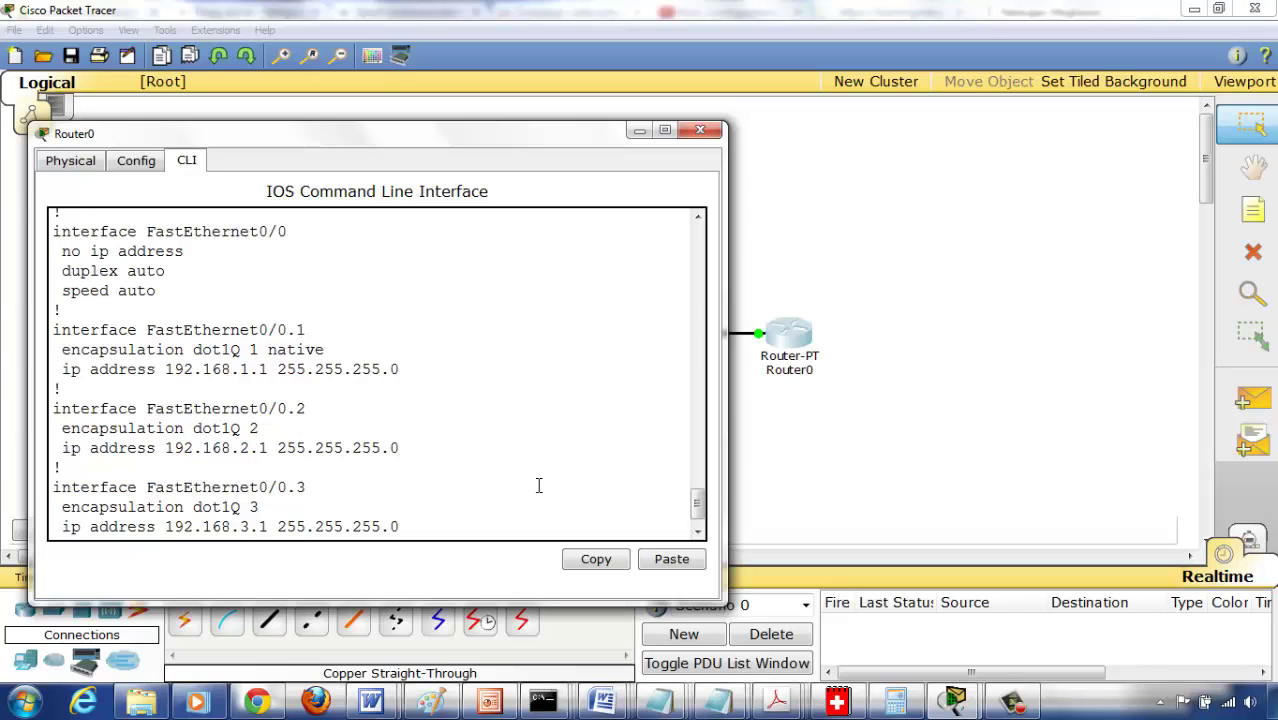
click(699, 533)
click(699, 533)
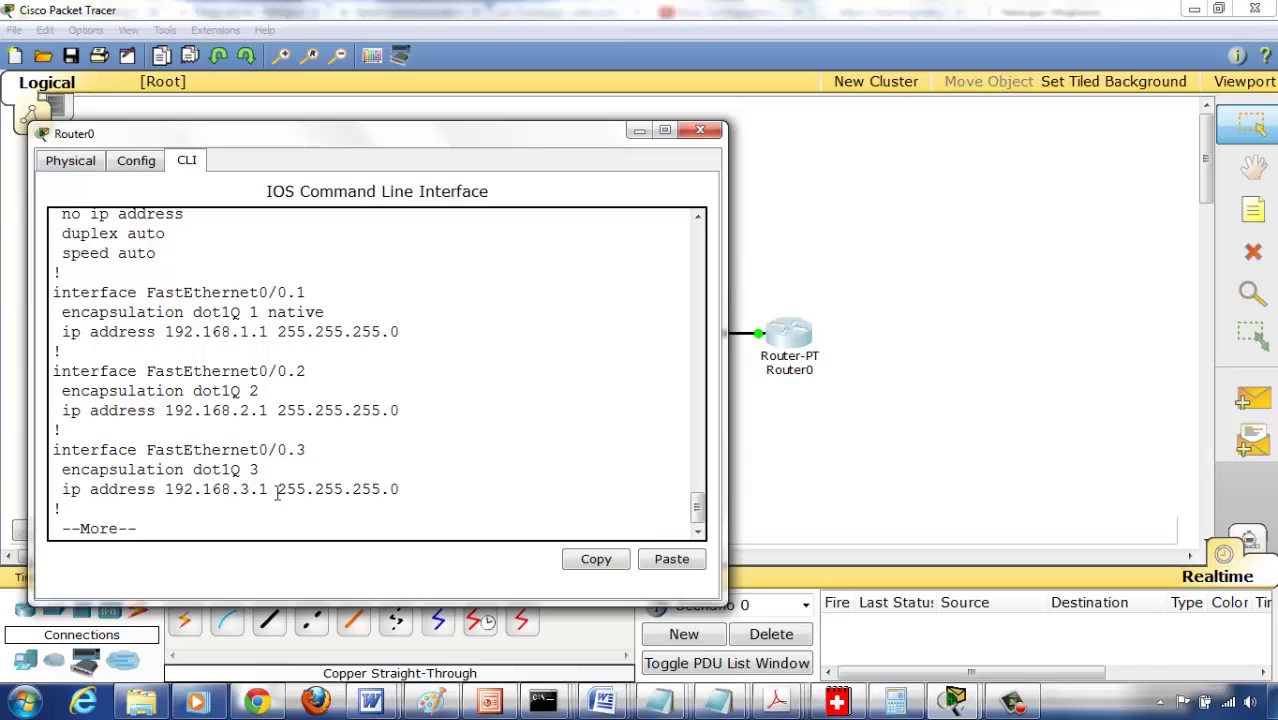
key(q)
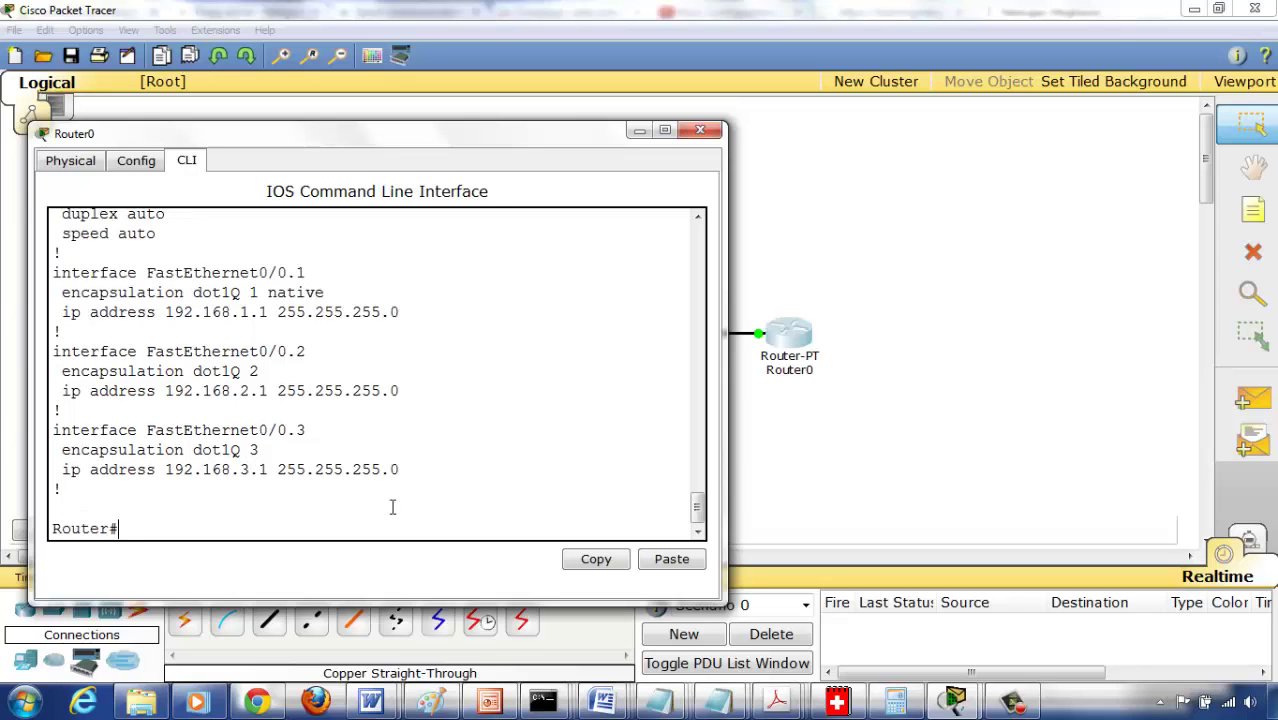
click(705, 131)
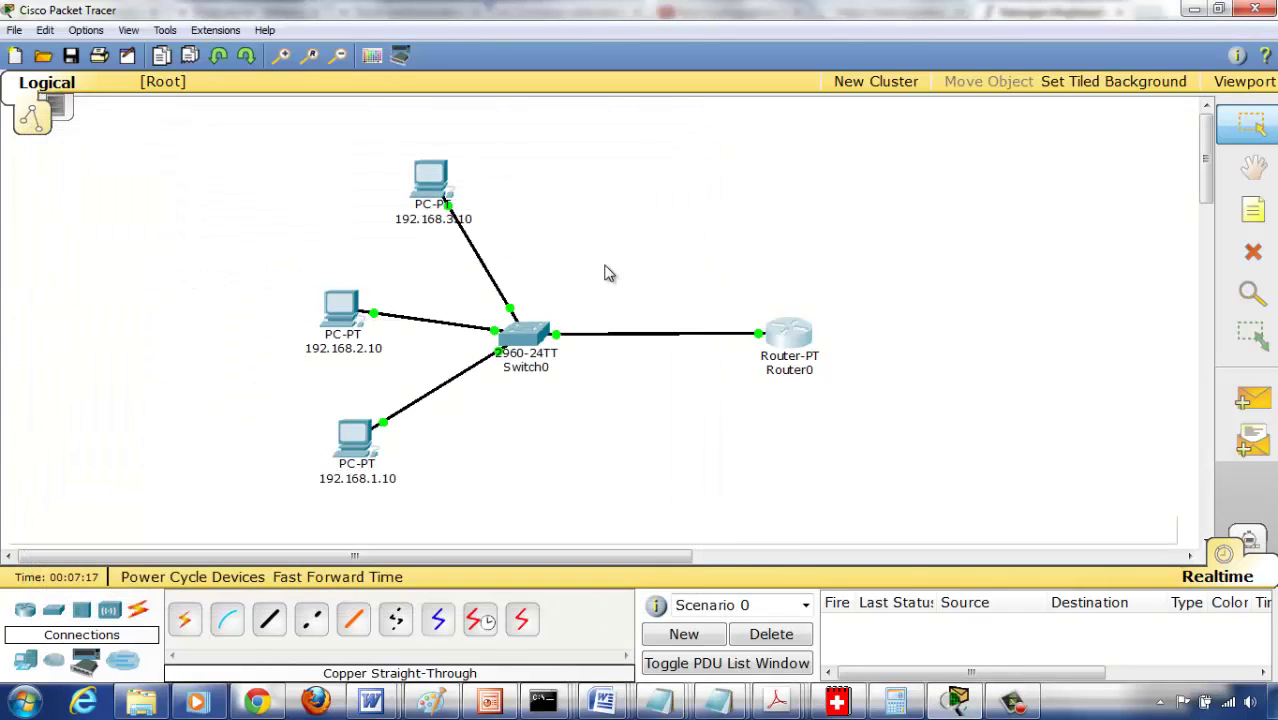
- Give the PC labelled 192.168.1.10 the static IP address 192.168.1.10 with subnet mask 255.255.255.0
click(356, 442)
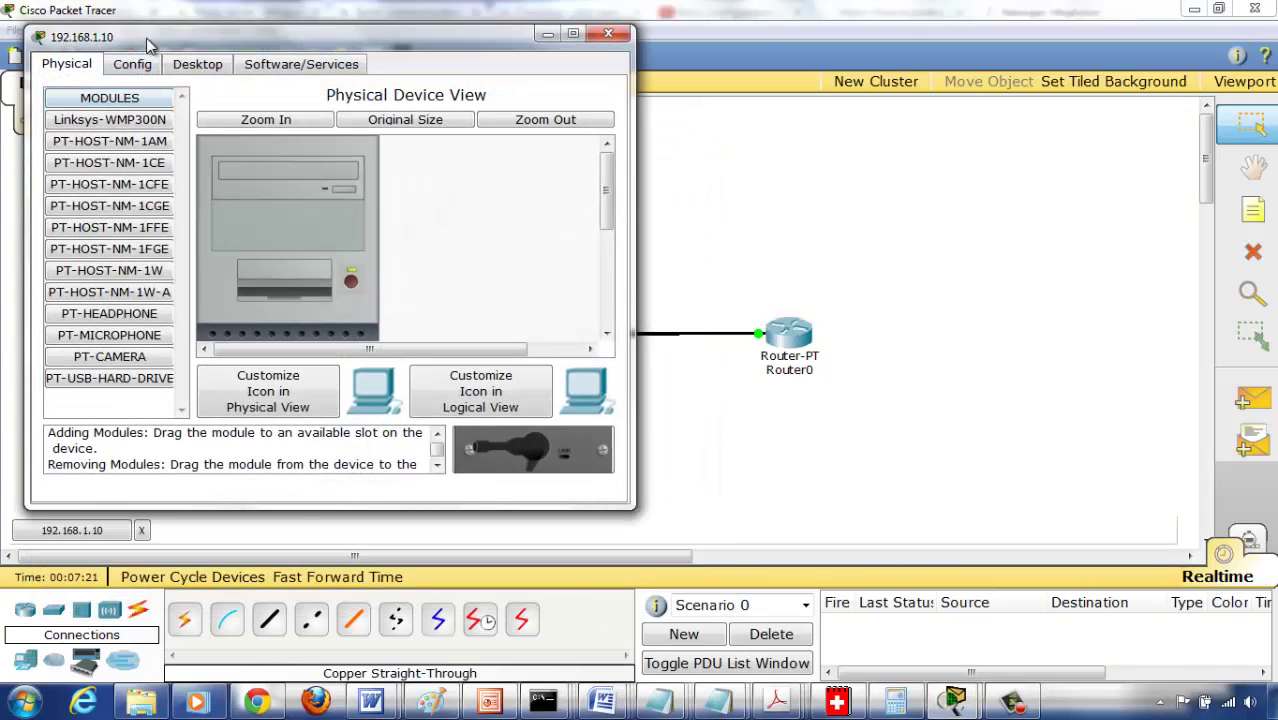
drag(152, 45, 757, 55)
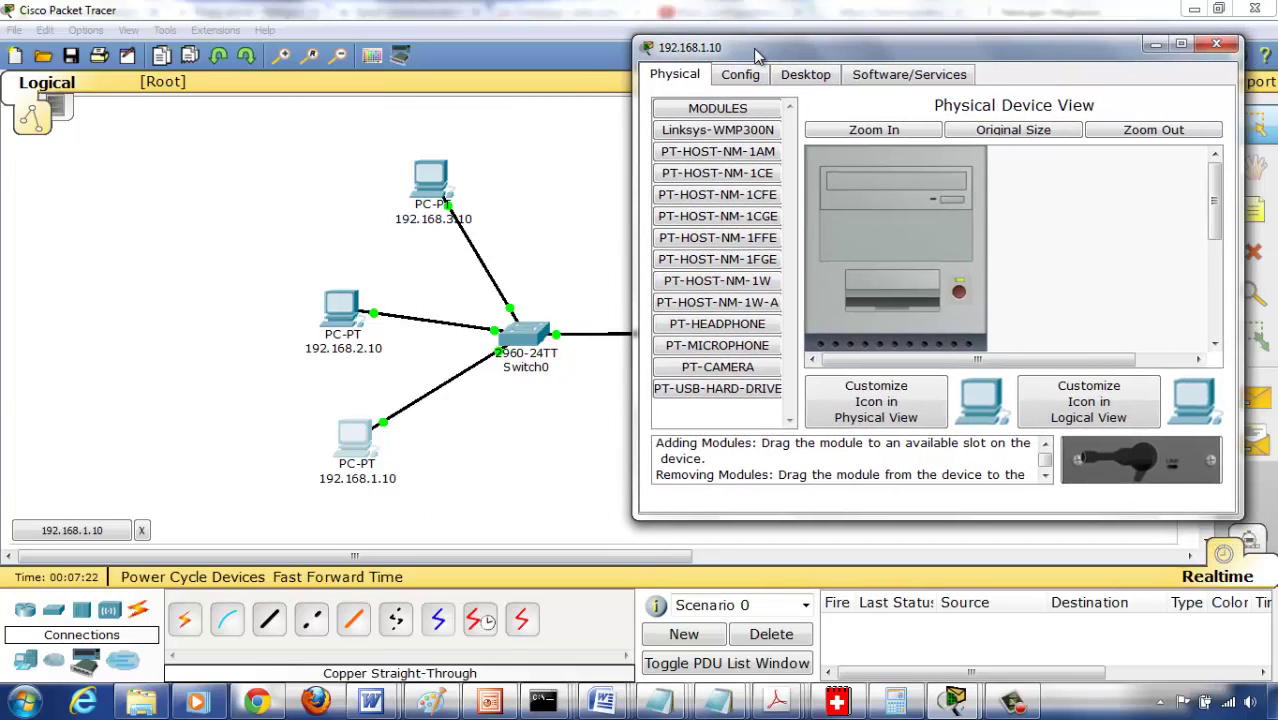
click(822, 80)
click(739, 143)
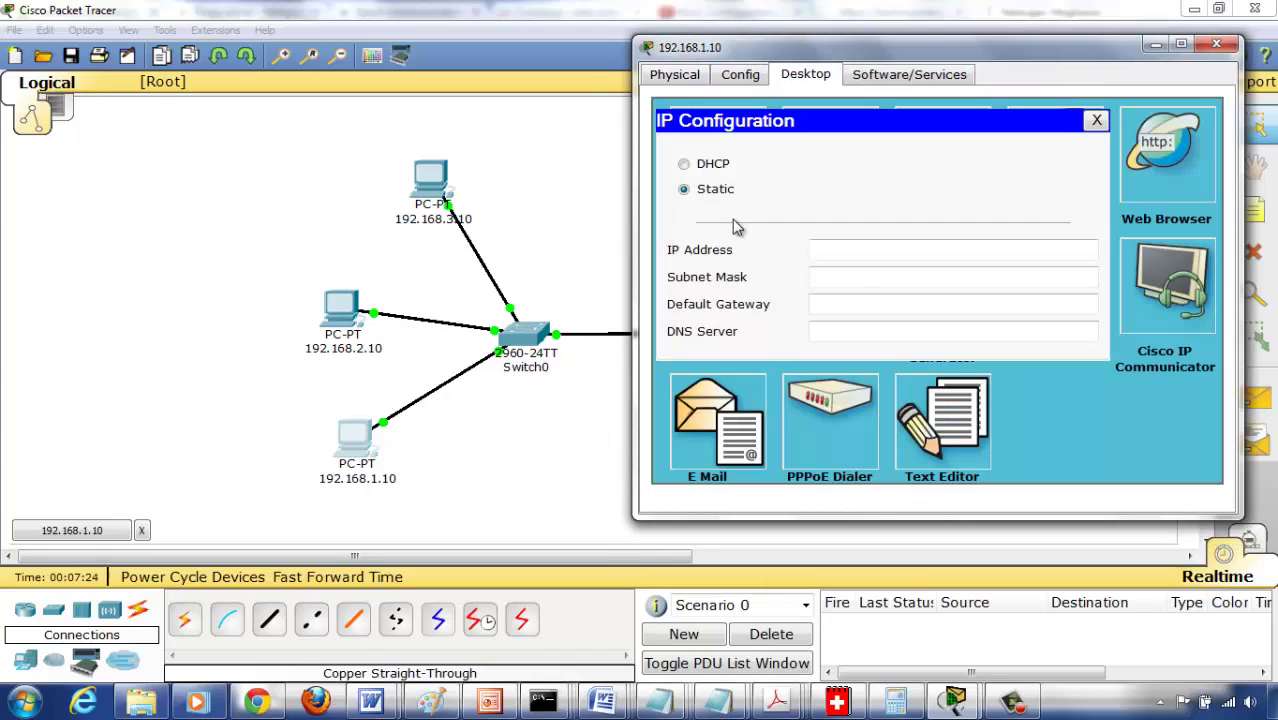
click(884, 259)
text(192.168.1.1)
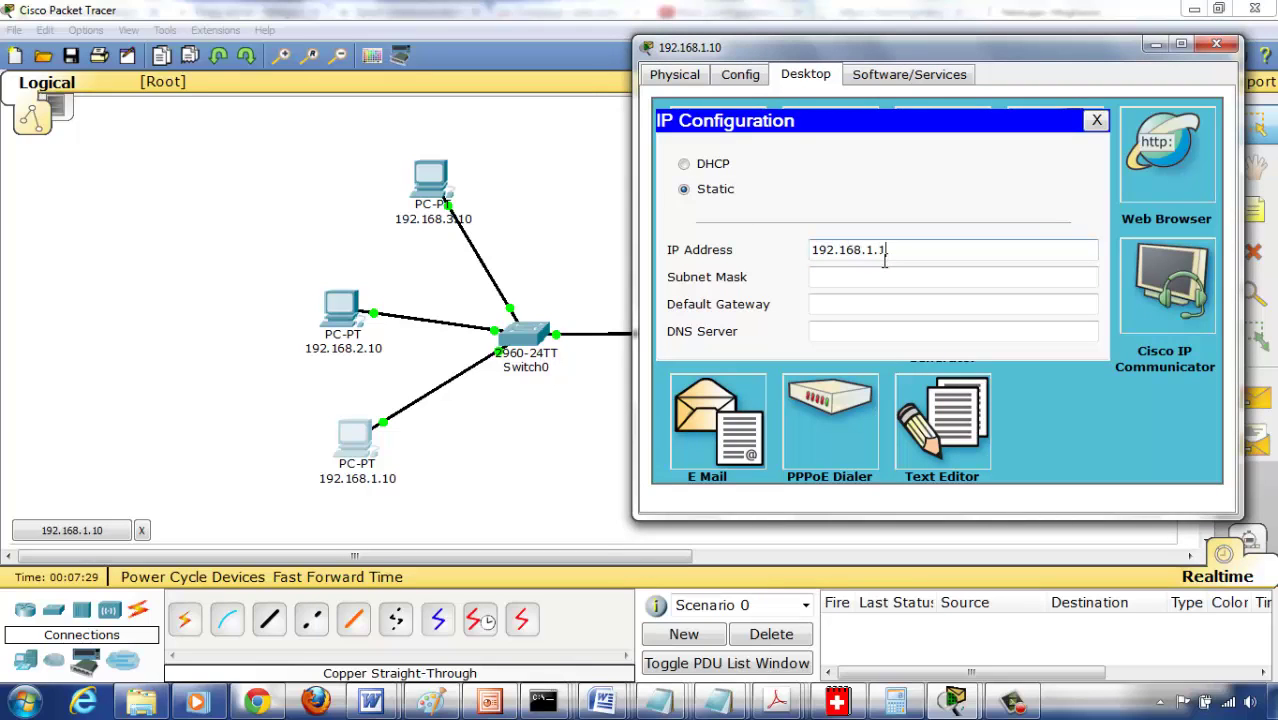
key(Tab)
- Set the default gateway of the 192.168.1.10 PC to 192.168.1.1 and close its window
key(Tab)
text(1)
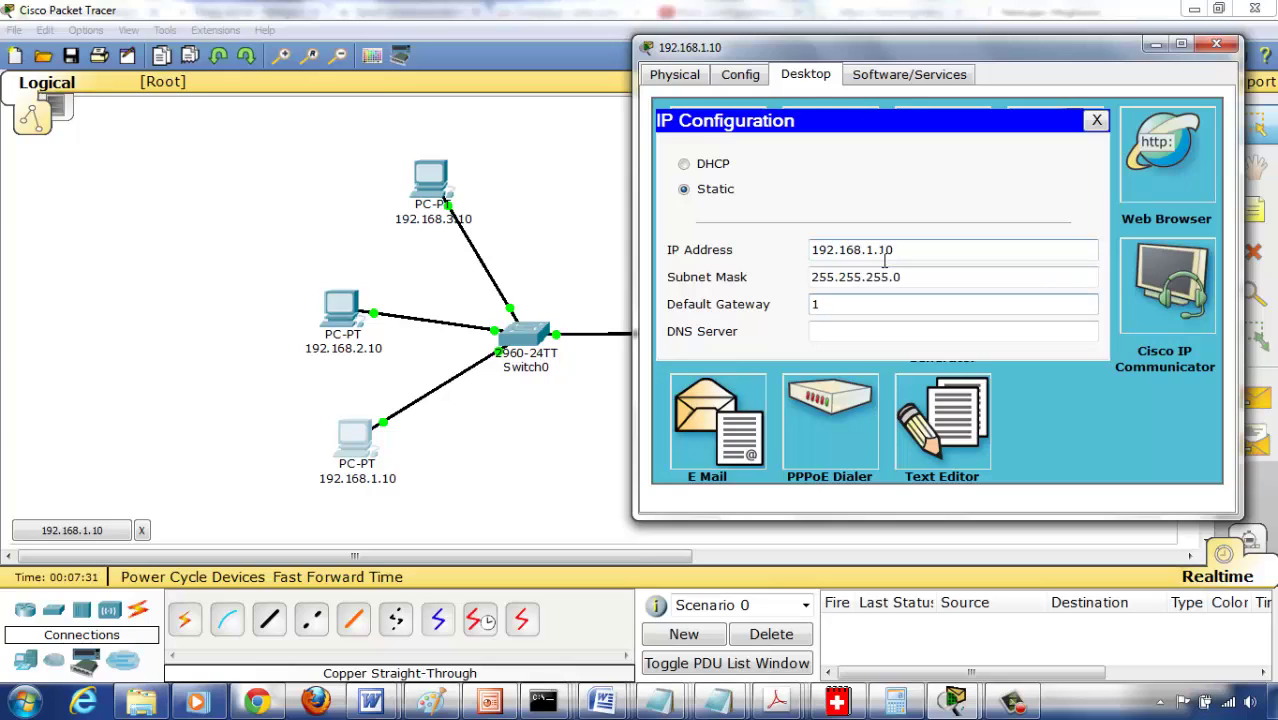
text(92.168.1.1)
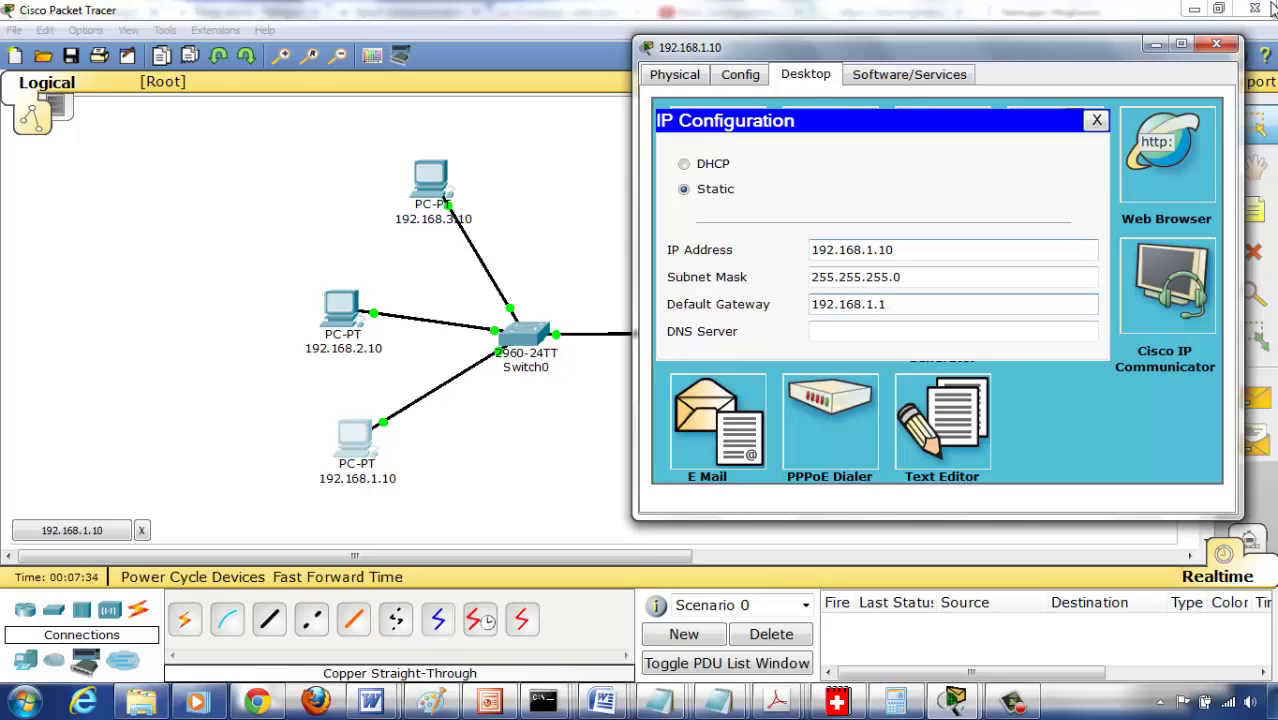
click(1216, 44)
- Give the PC labelled 192.168.2.10 the static IP address 192.168.2.10 with subnet mask 255.255.255.0
click(322, 312)
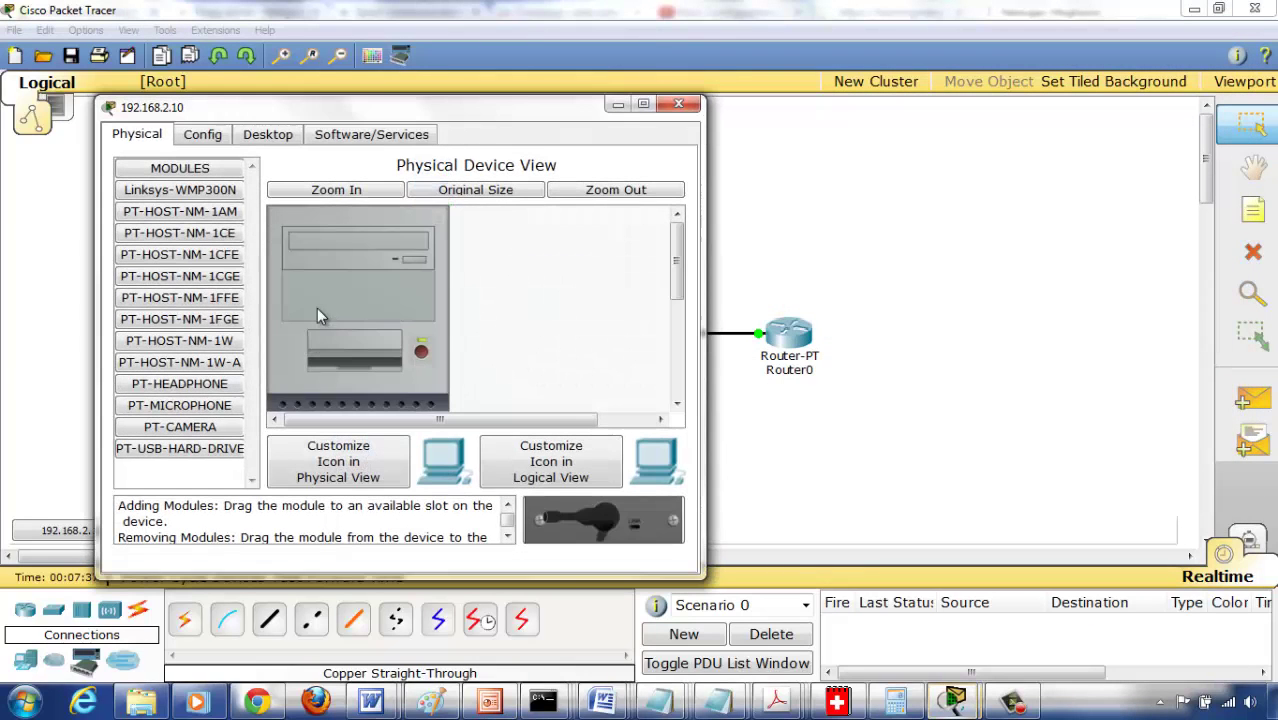
click(282, 138)
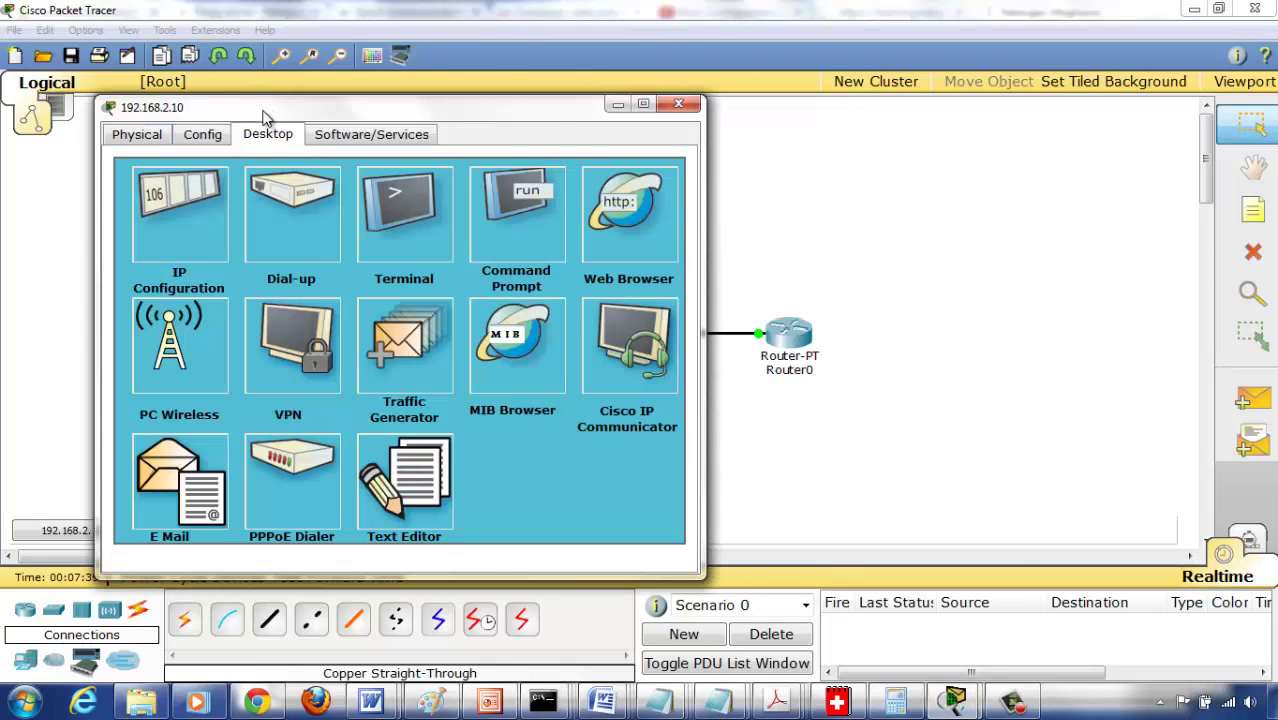
drag(268, 115, 718, 119)
click(626, 228)
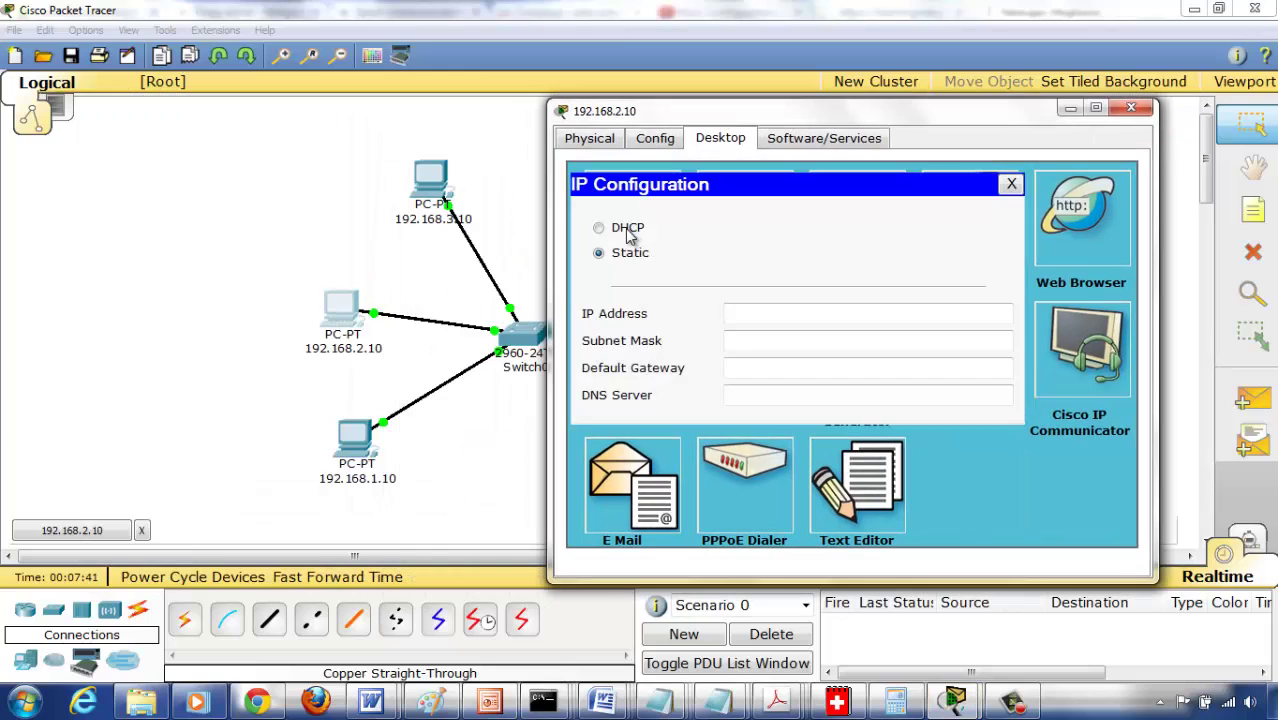
click(731, 313)
text(192)
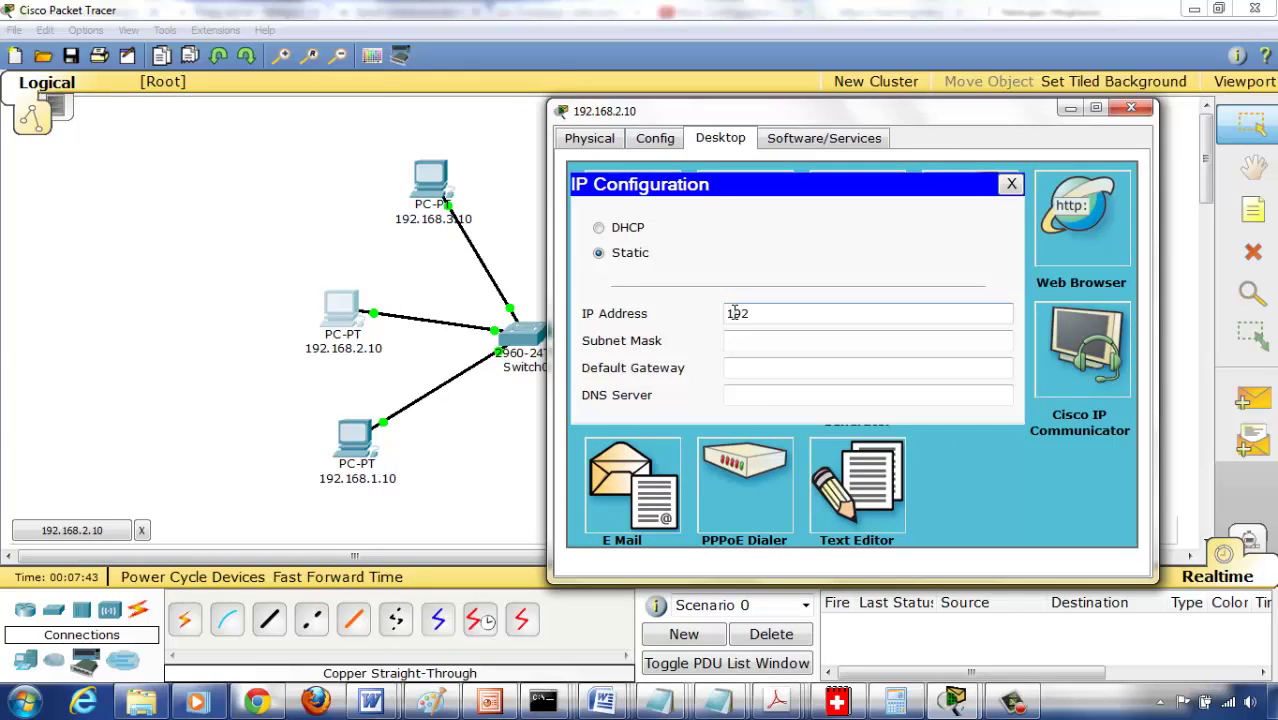
text(3)
key(BackSpace)
text(.168.2.10)
key(Tab)
- Enter a default gateway in the 192.168.2.x network for the 192.168.2.10 PC and close its window
key(Tab)
text(19)
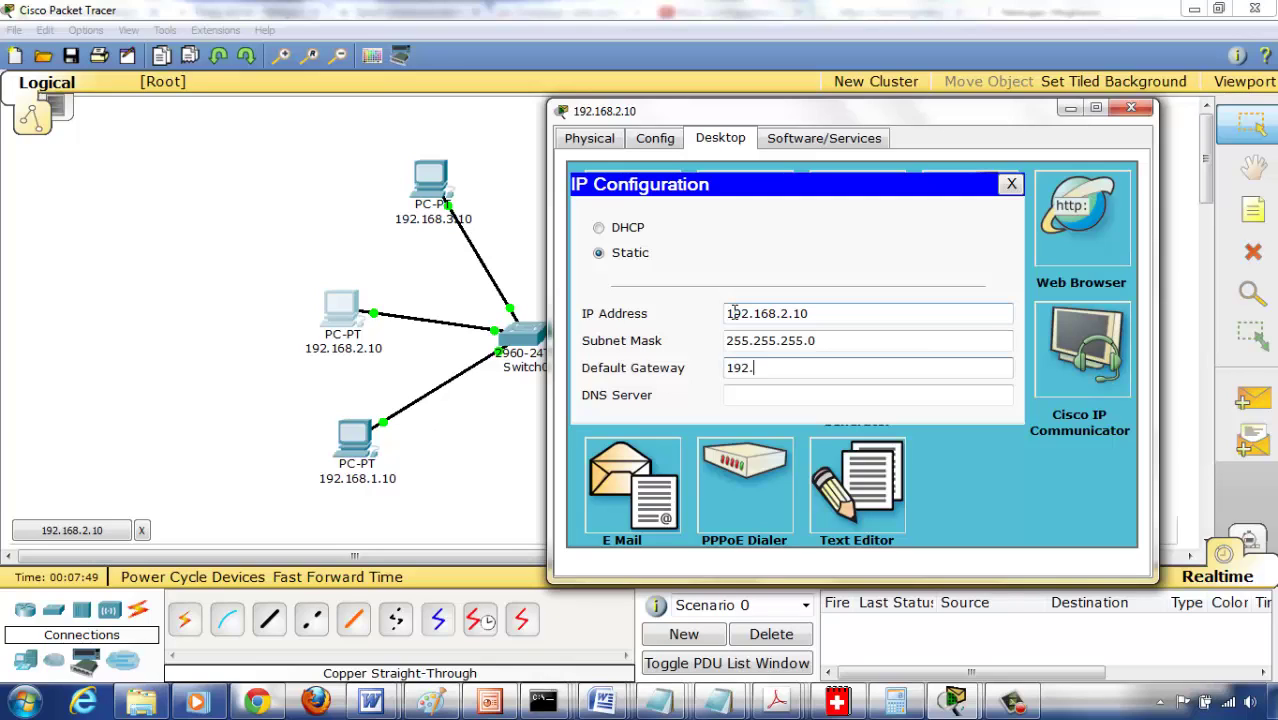
text(2.168.23.)
key(BackSpace)
key(BackSpace)
click(1131, 107)
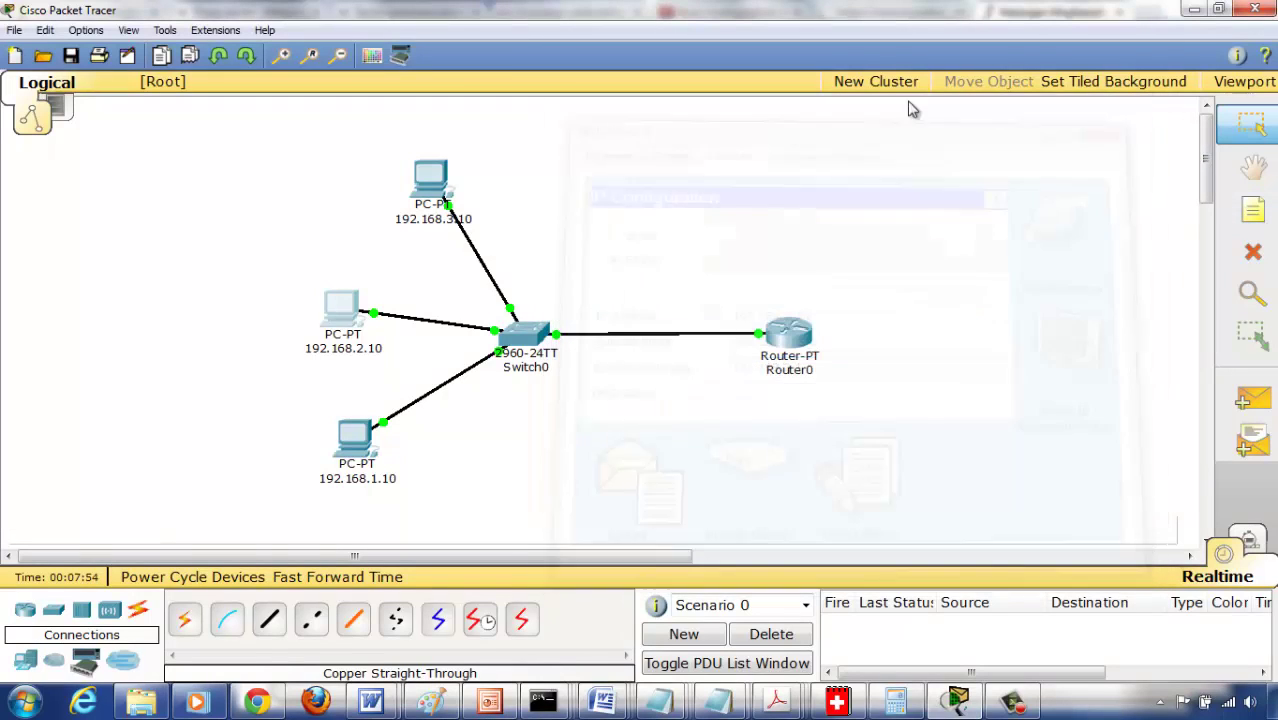
- Give the PC labelled 192.168.3.10 the static IP address 192.168.3.10 with subnet mask 255.255.255.0
click(431, 186)
drag(360, 170, 784, 117)
click(770, 137)
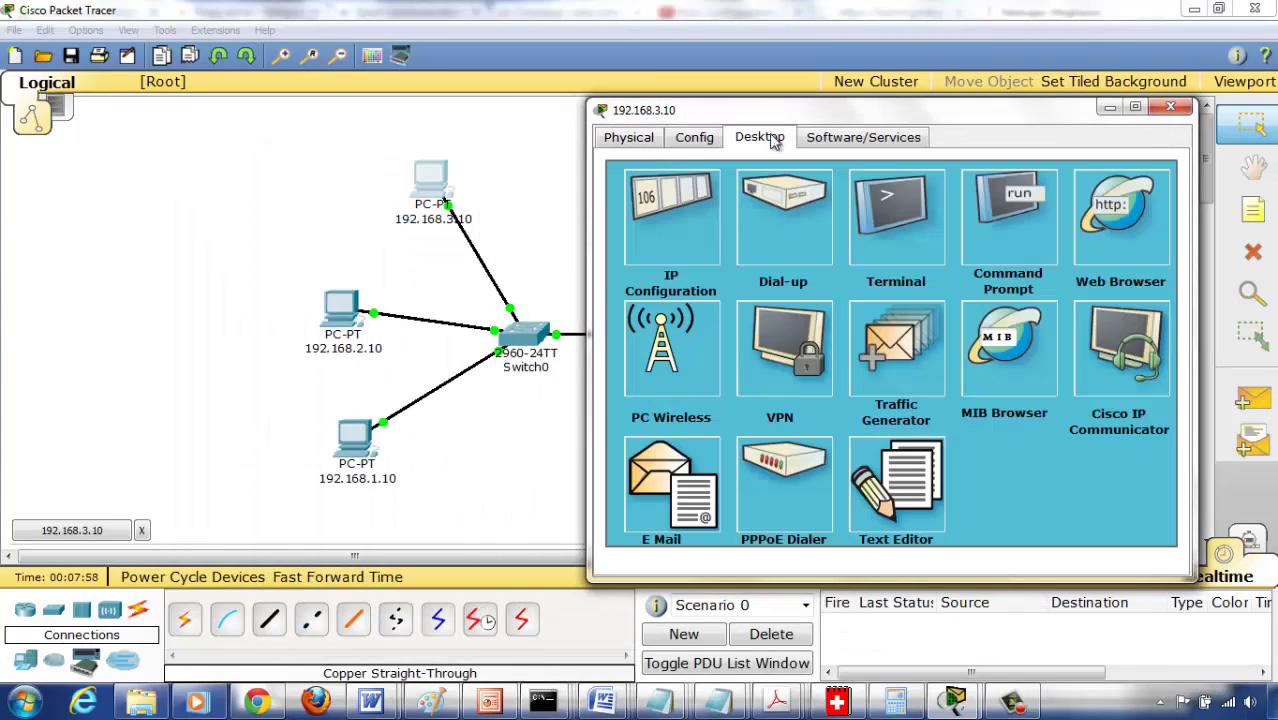
click(680, 250)
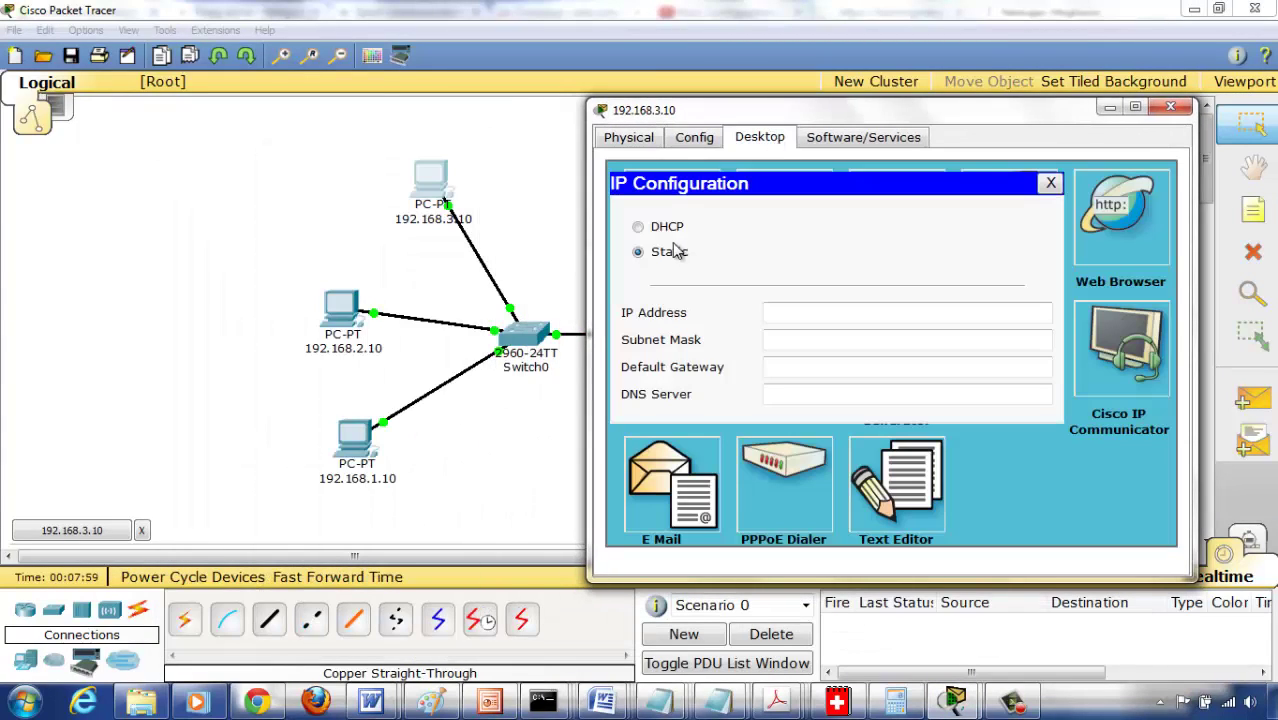
click(801, 309)
text(192.16)
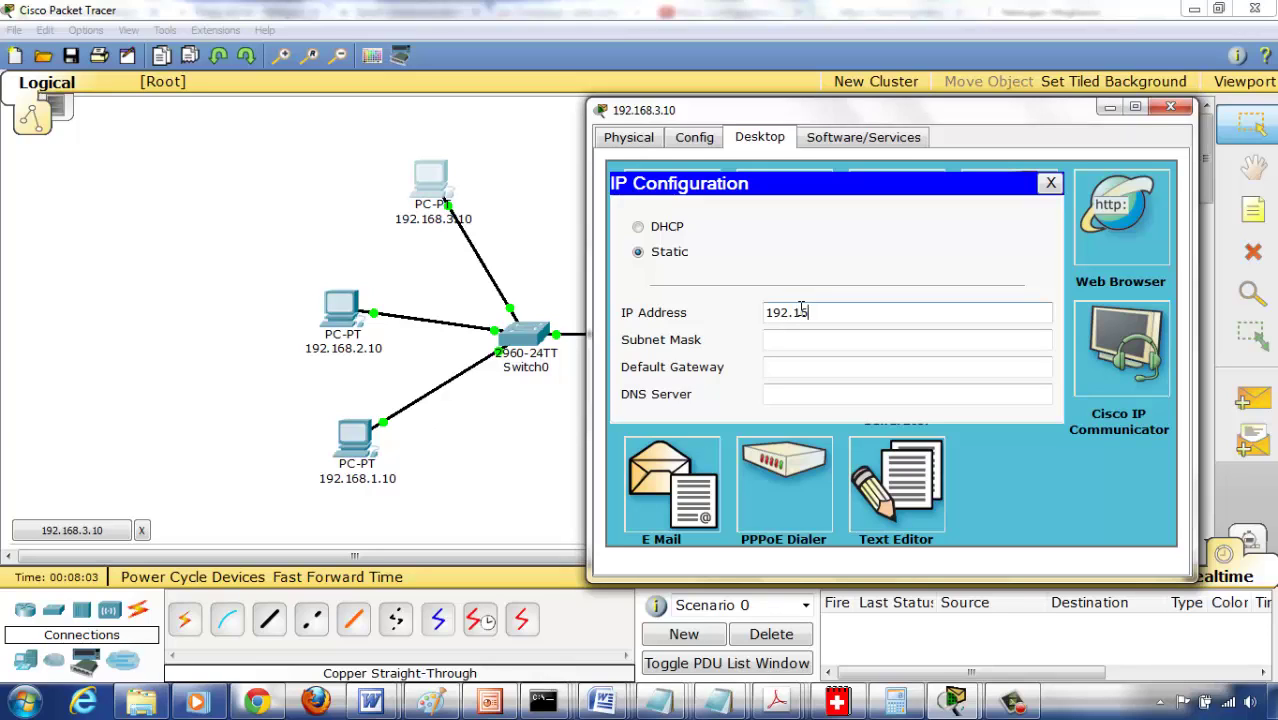
text(8.3.10)
key(Tab)
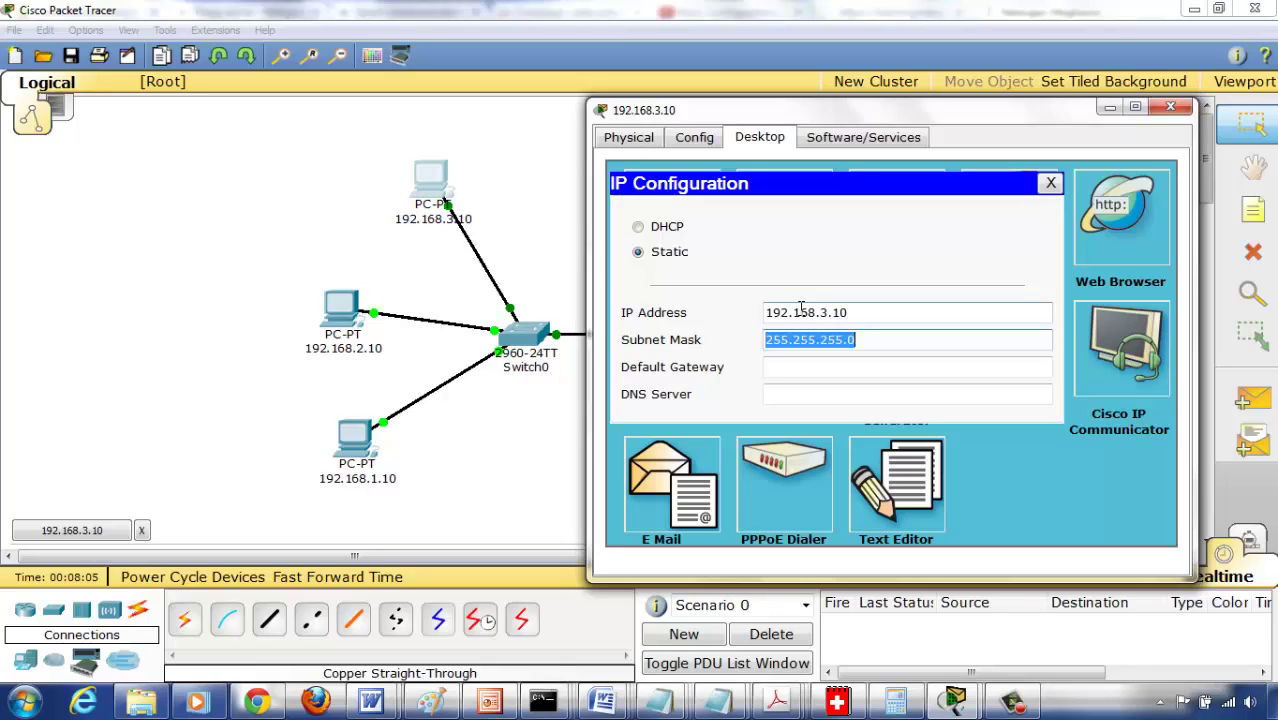
- Set the default gateway of the 192.168.3.10 PC to 192.168.3.1 and close its window
key(Tab)
text(192.1)
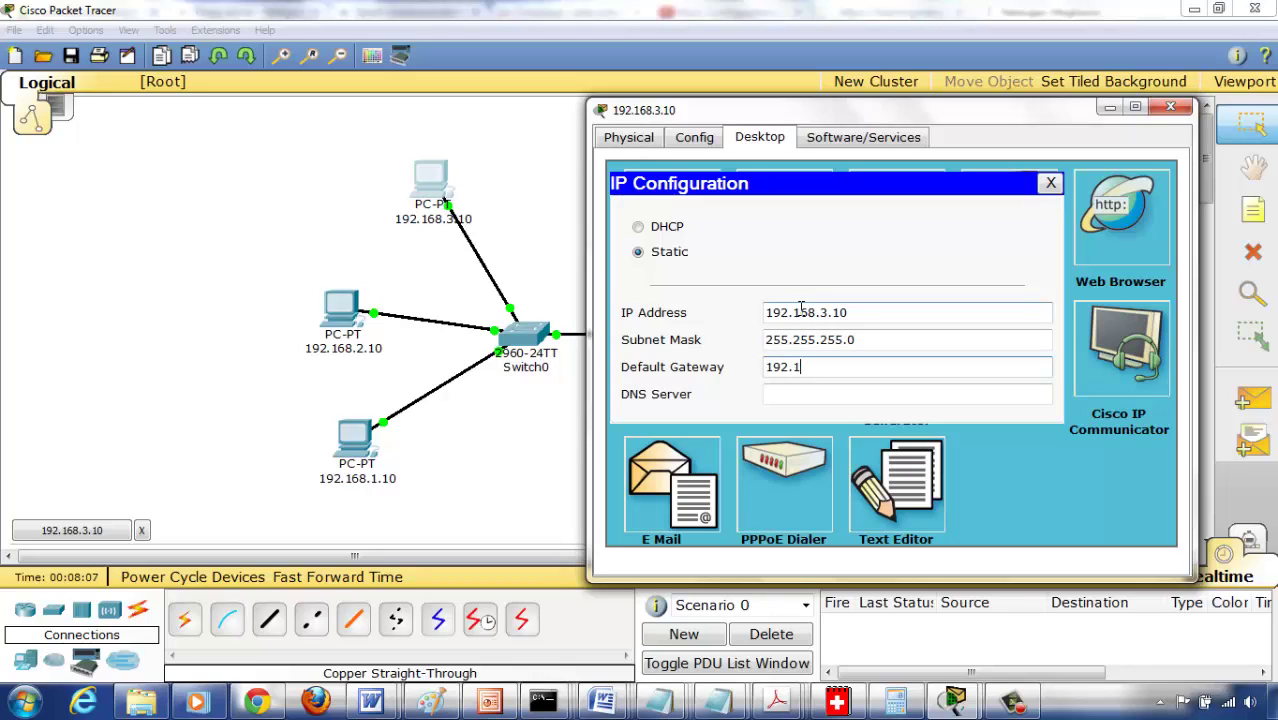
text(68.3.1)
click(1170, 106)
- Ping 192.168.3.10 twice from the command prompt of the 192.168.1.10 PC
click(352, 440)
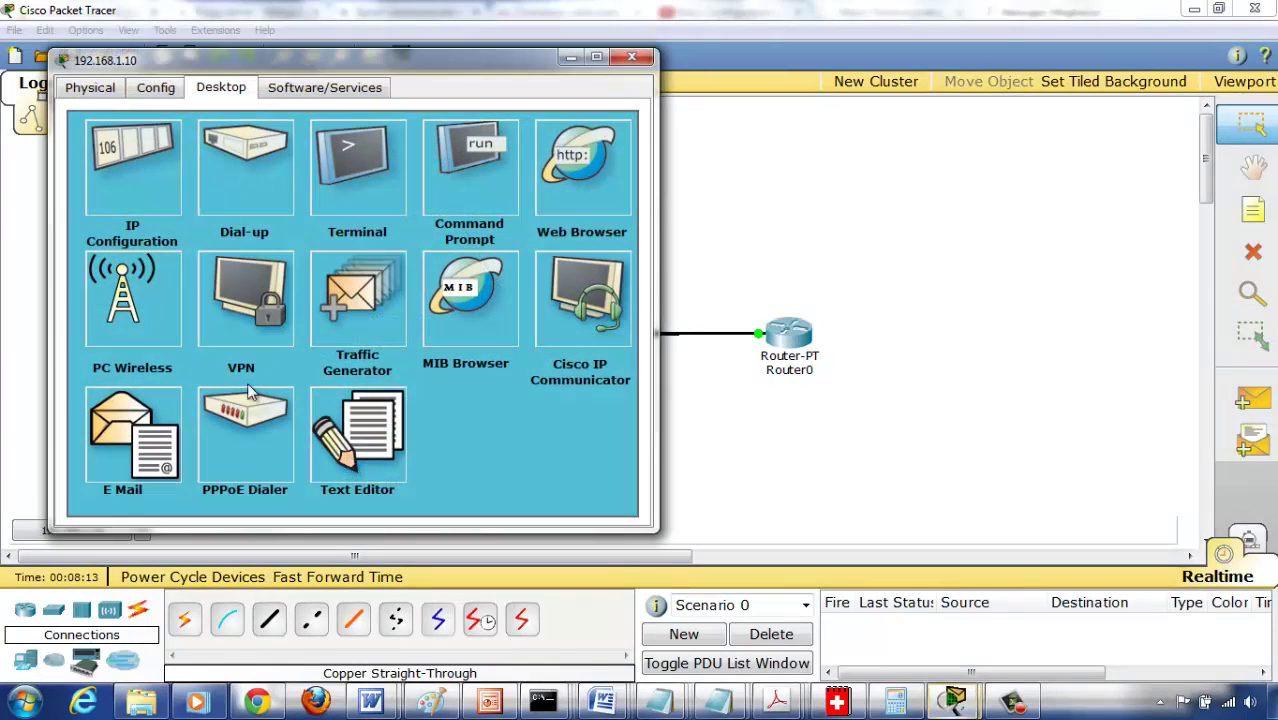
click(478, 158)
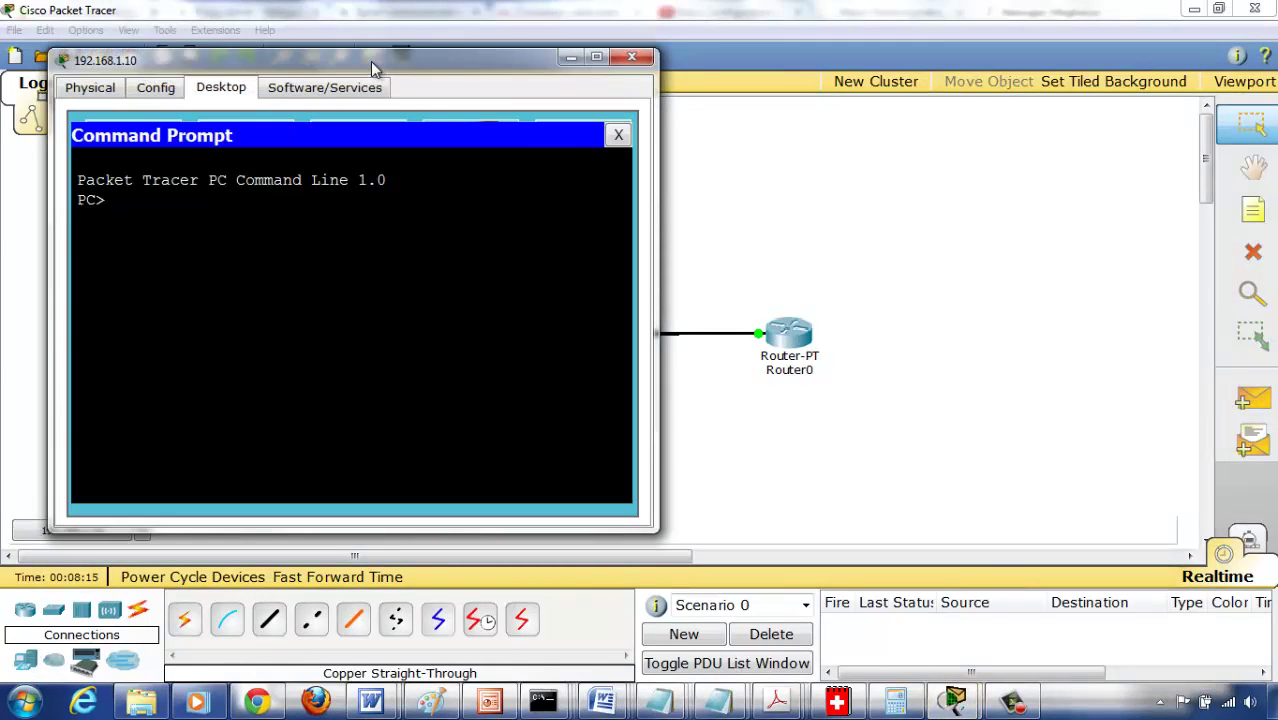
drag(370, 61, 980, 91)
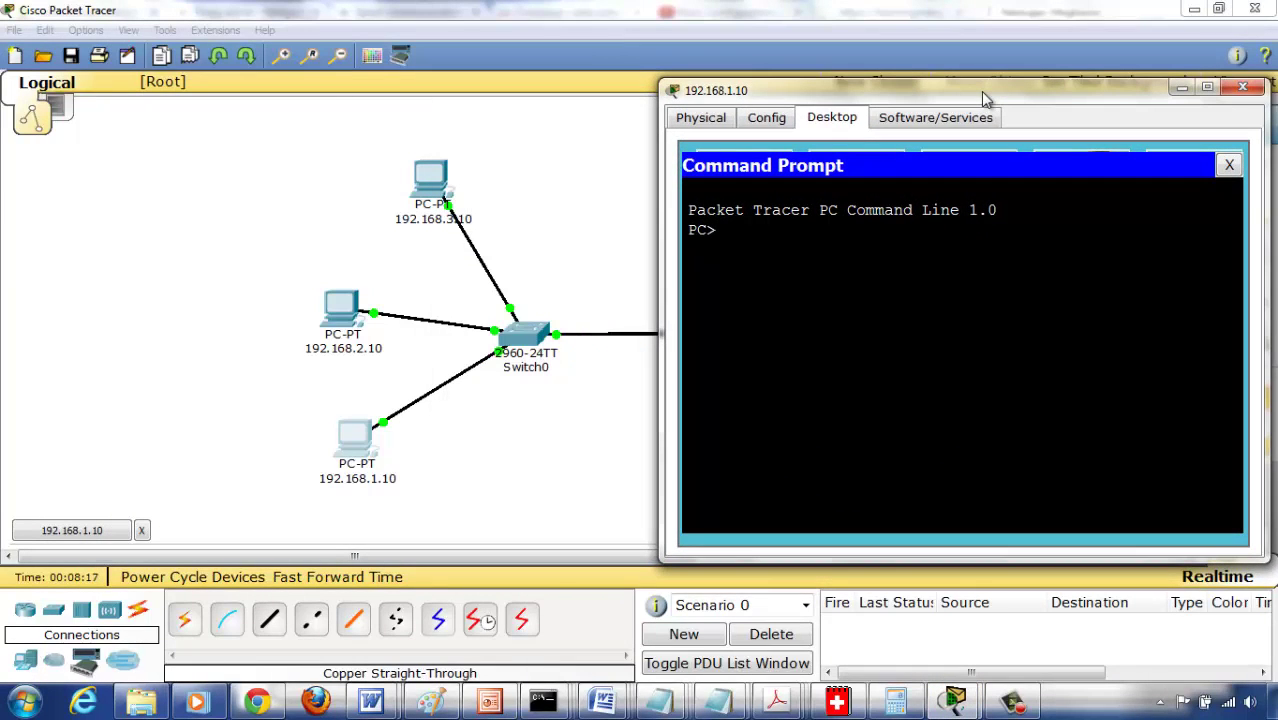
text(ping 192.168.3.10)
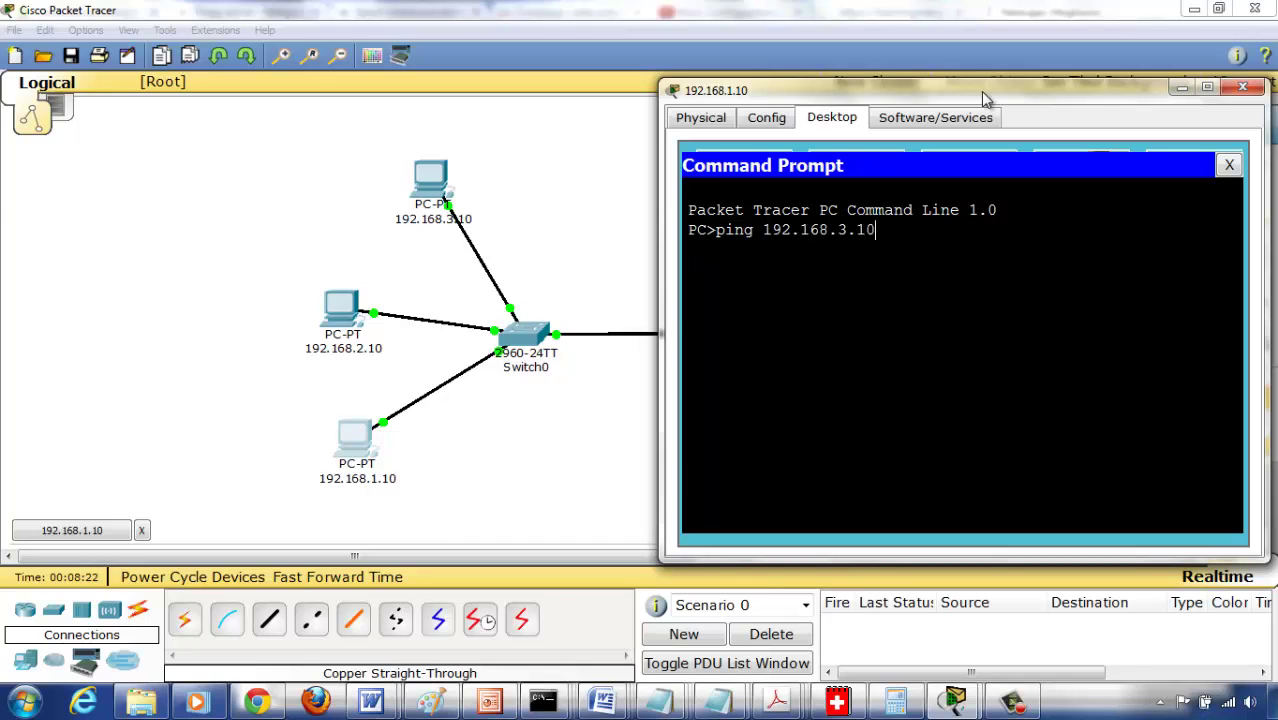
key(Return)
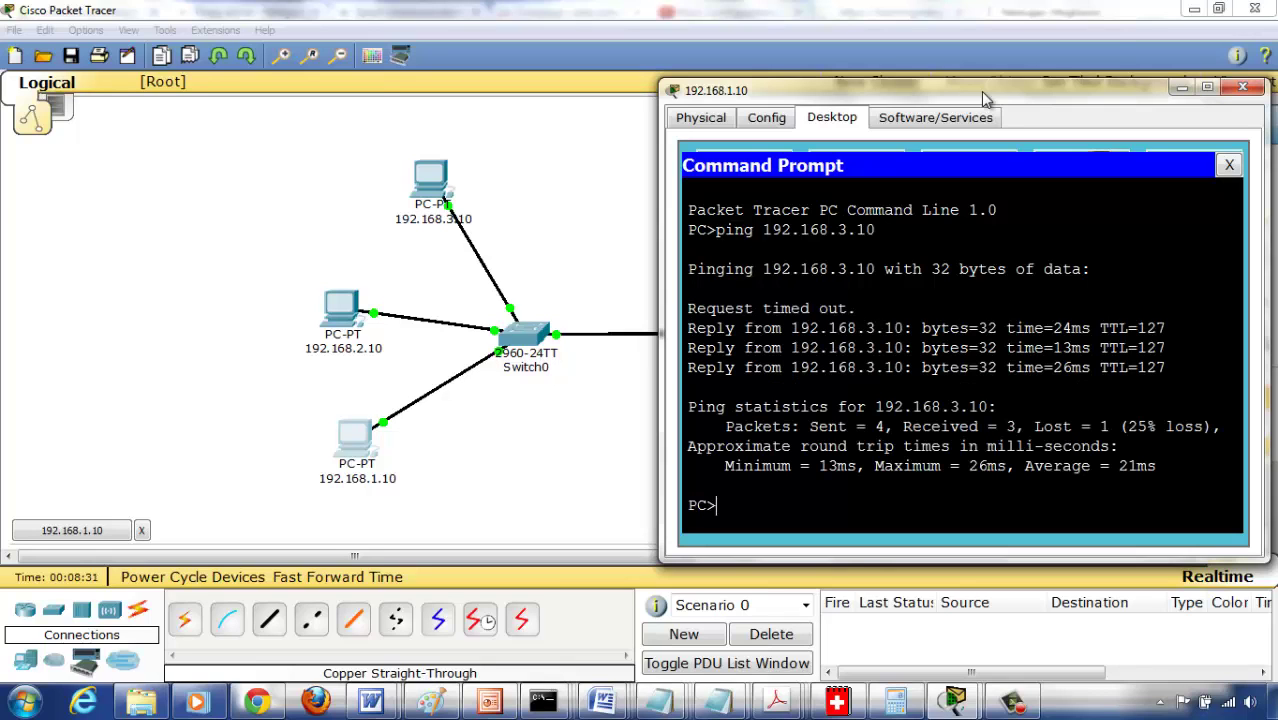
key(Up)
key(Return)
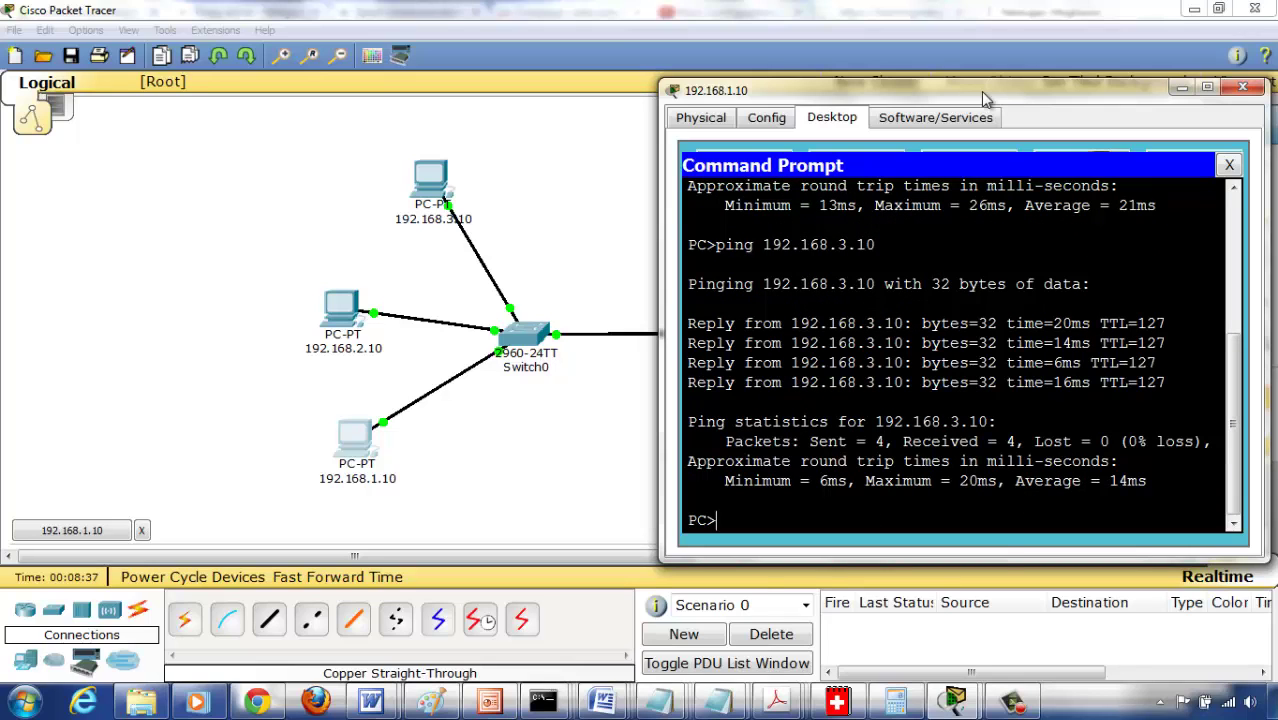
- Ping 192.168.2.10 from the 192.168.1.10 PC and close the PC's window
key(Up)
key(BackSpace)
key(BackSpace)
key(BackSpace)
key(BackSpace)
text(2.10)
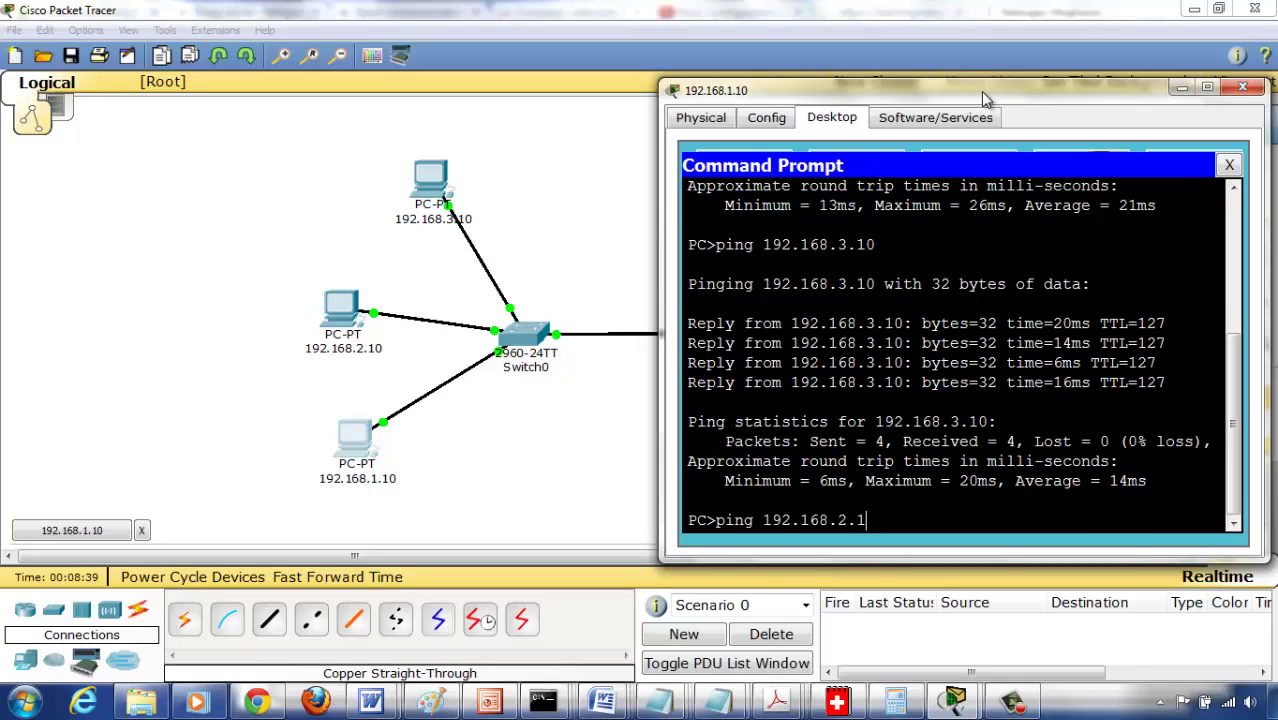
key(Return)
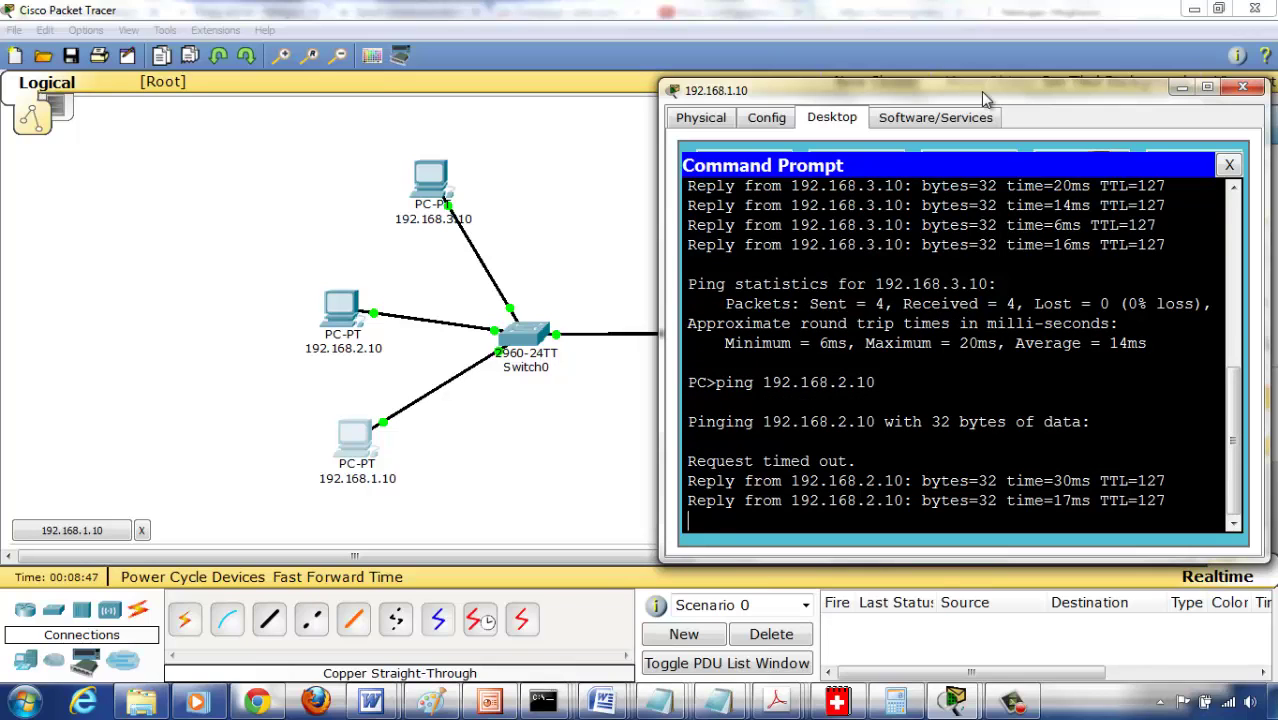
click(1245, 90)
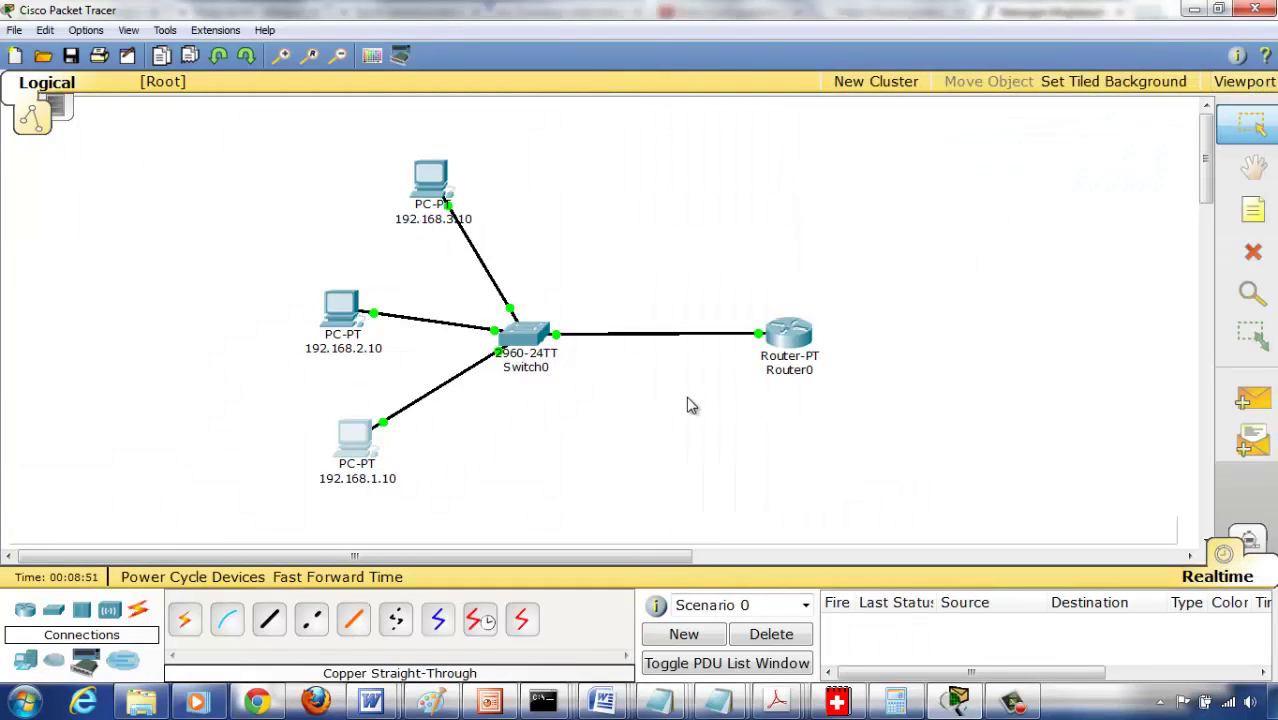